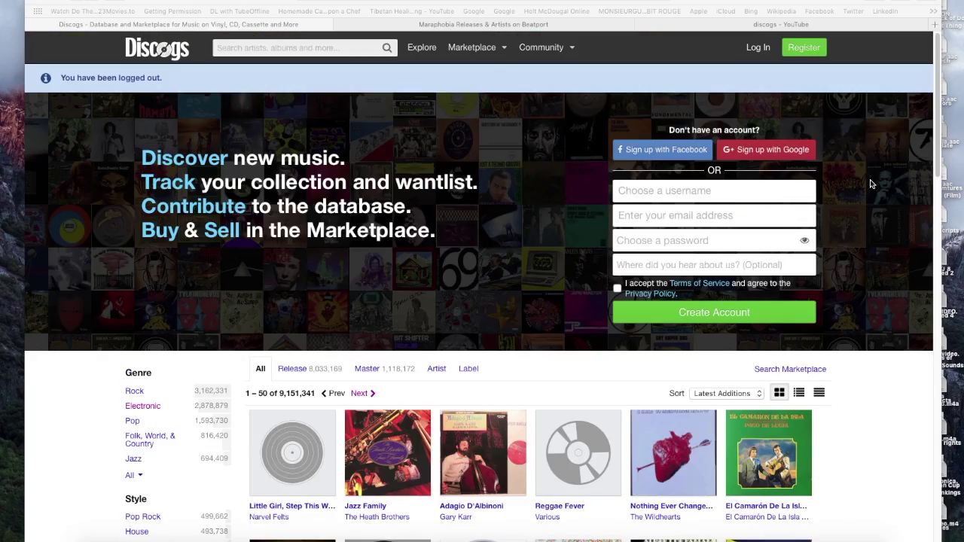
# Open the Rock, Electronic, Pop and Jazz genre listings in new tabs.
pyautogui.scroll(-20, 870, 180)
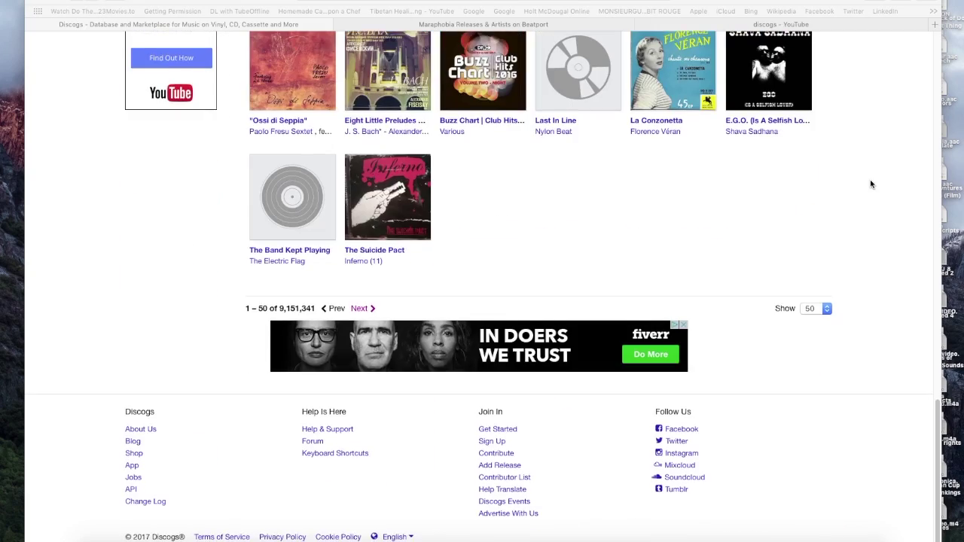
pyautogui.scroll(10, 870, 179)
pyautogui.scroll(10, 870, 183)
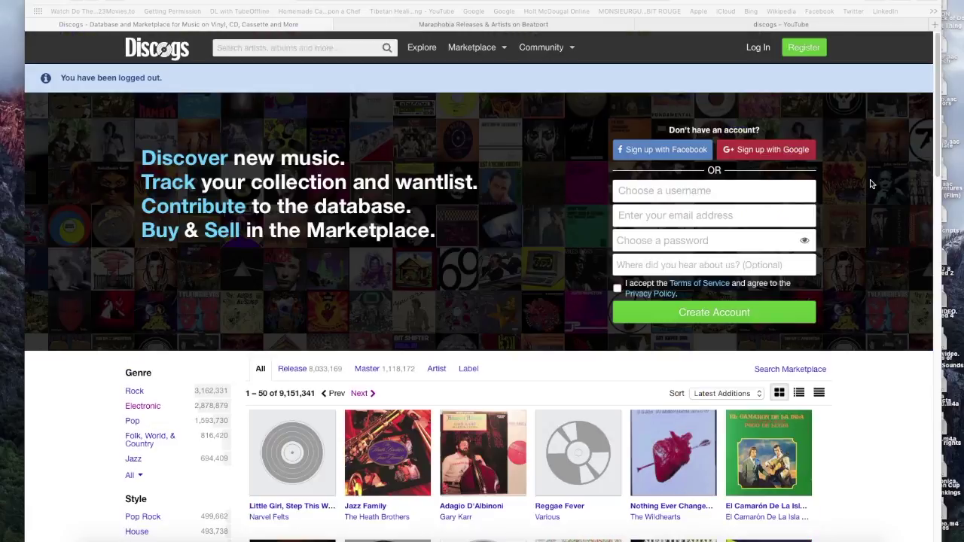
pyautogui.rightClick(180, 390)
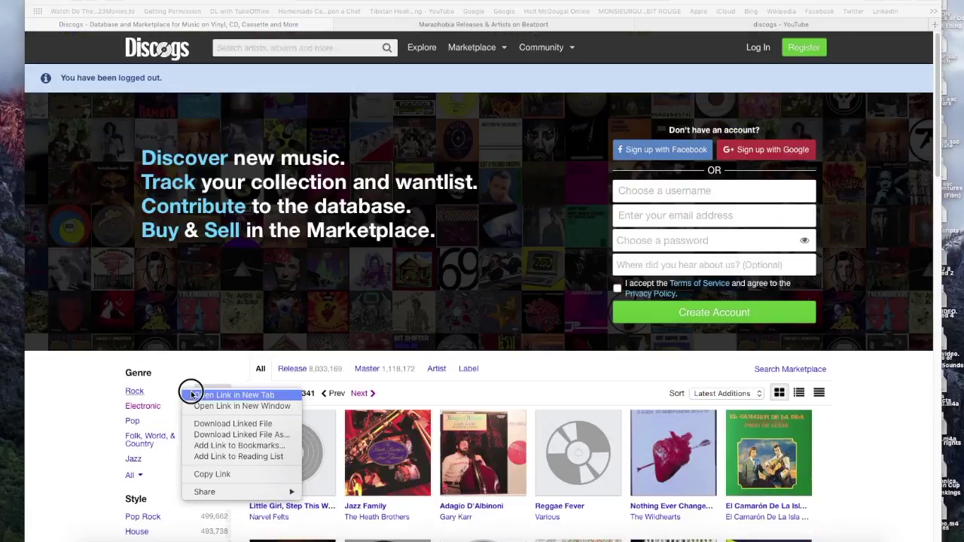
pyautogui.click(191, 393)
pyautogui.rightClick(171, 407)
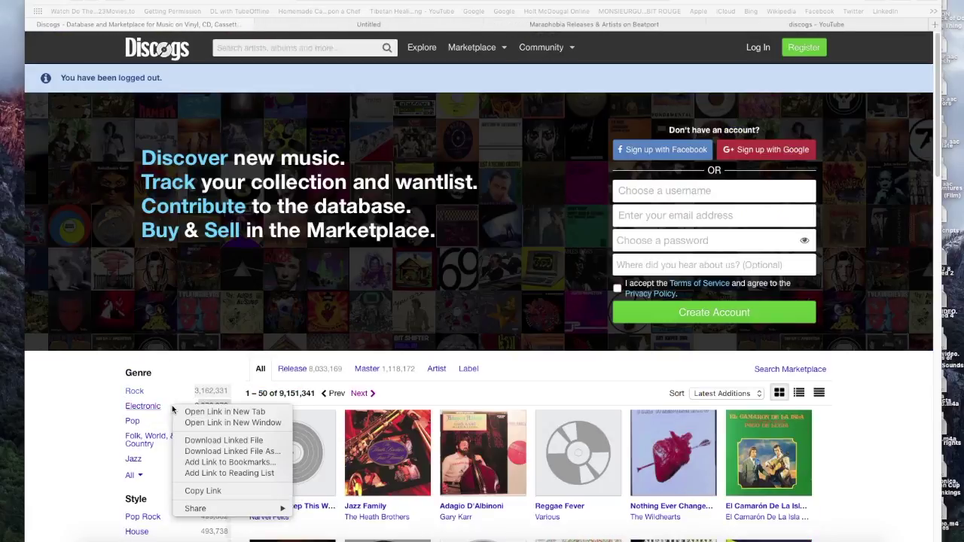
pyautogui.click(194, 411)
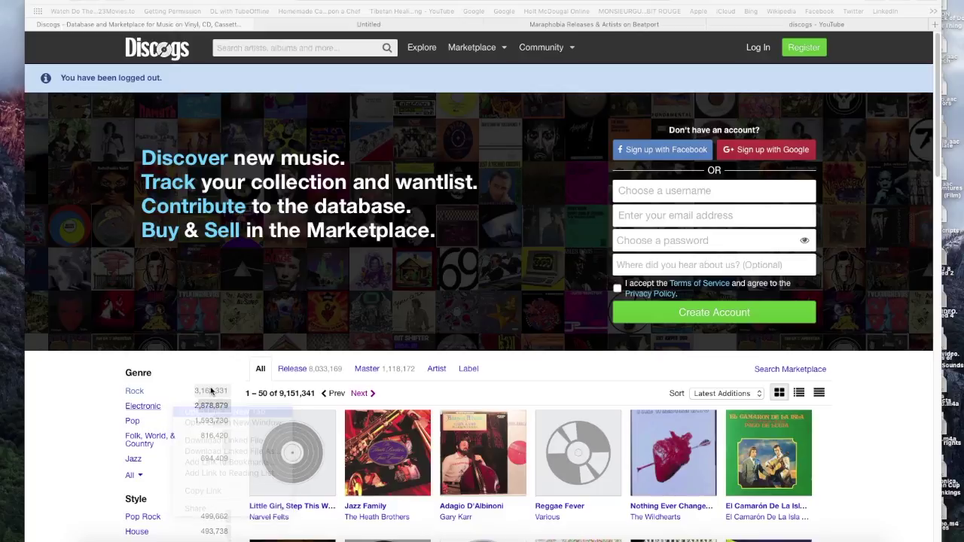
pyautogui.rightClick(155, 425)
pyautogui.click(170, 429)
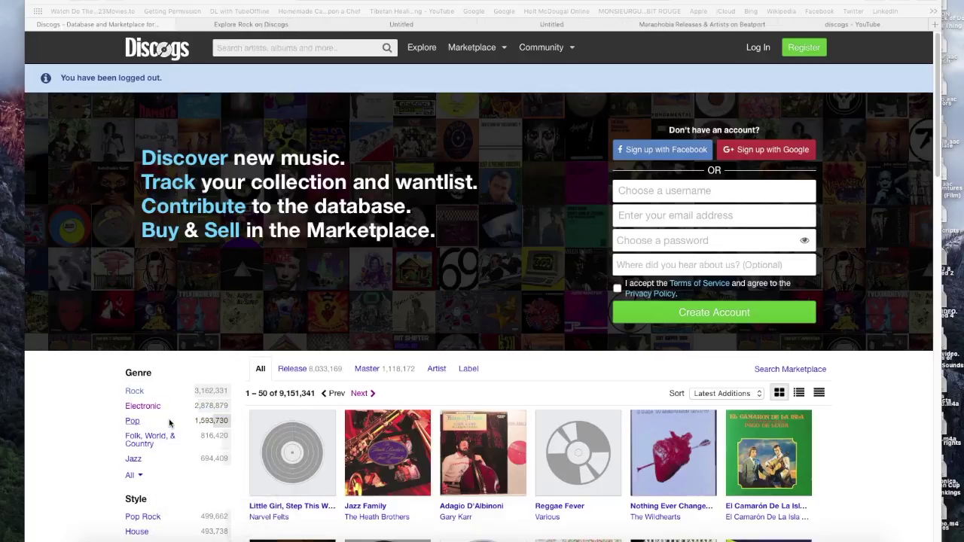
pyautogui.rightClick(160, 462)
pyautogui.click(184, 437)
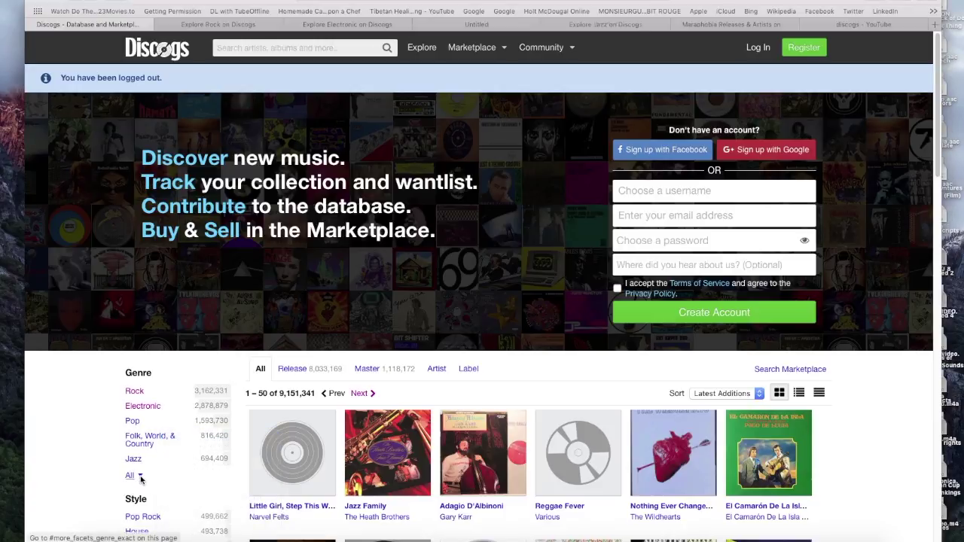
# Open Classical, Hip Hop and Reggae from the full genre list in new tabs, then view Rock.
pyautogui.click(143, 475)
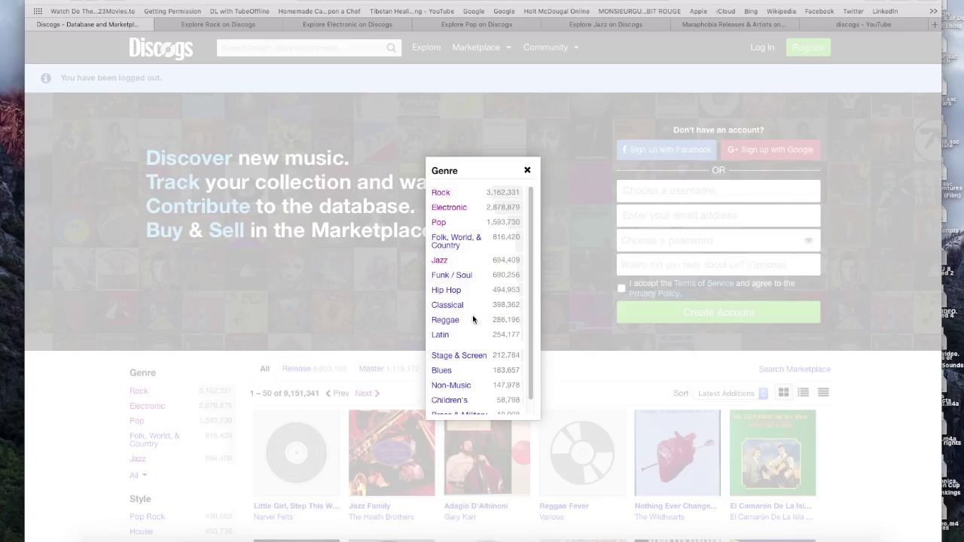
pyautogui.scroll(-1, 472, 315)
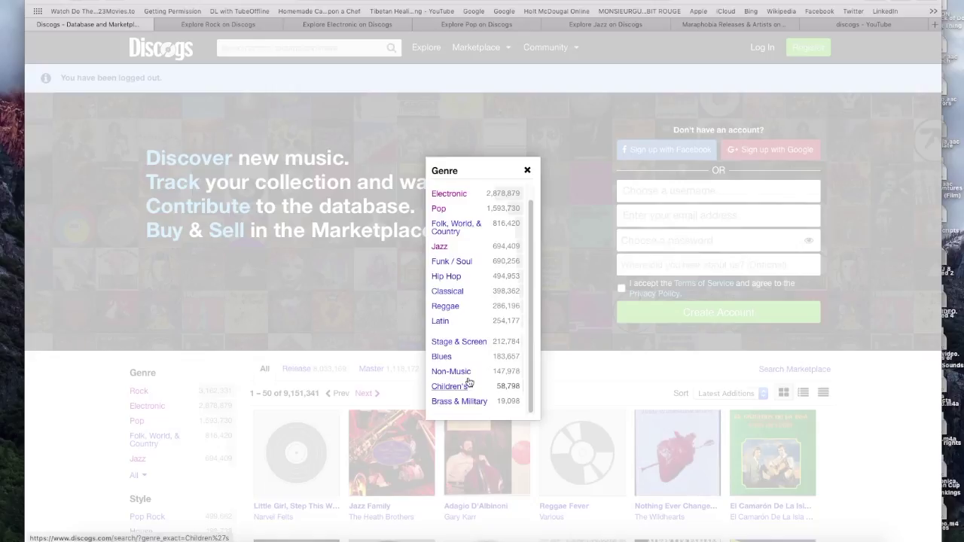
pyautogui.rightClick(467, 293)
pyautogui.click(497, 294)
pyautogui.rightClick(462, 279)
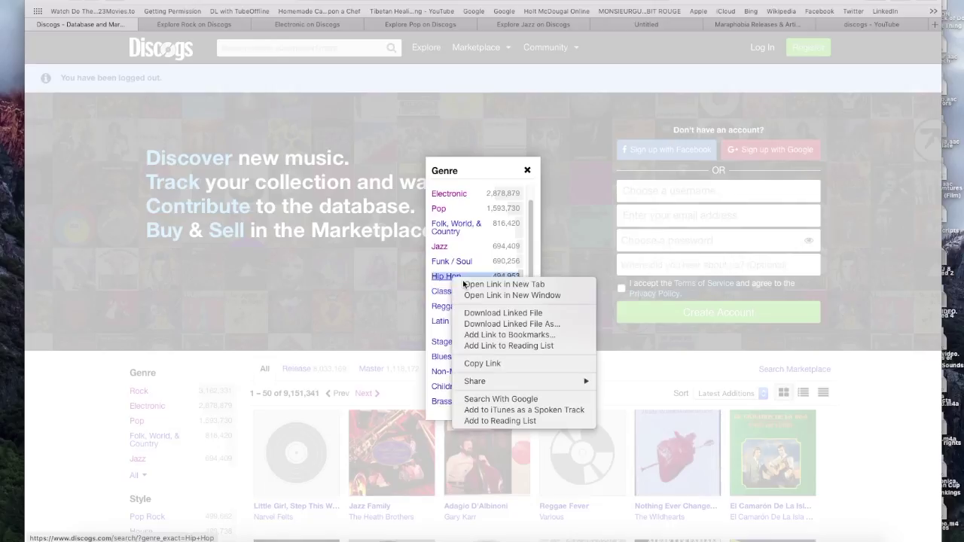
pyautogui.click(465, 285)
pyautogui.rightClick(457, 309)
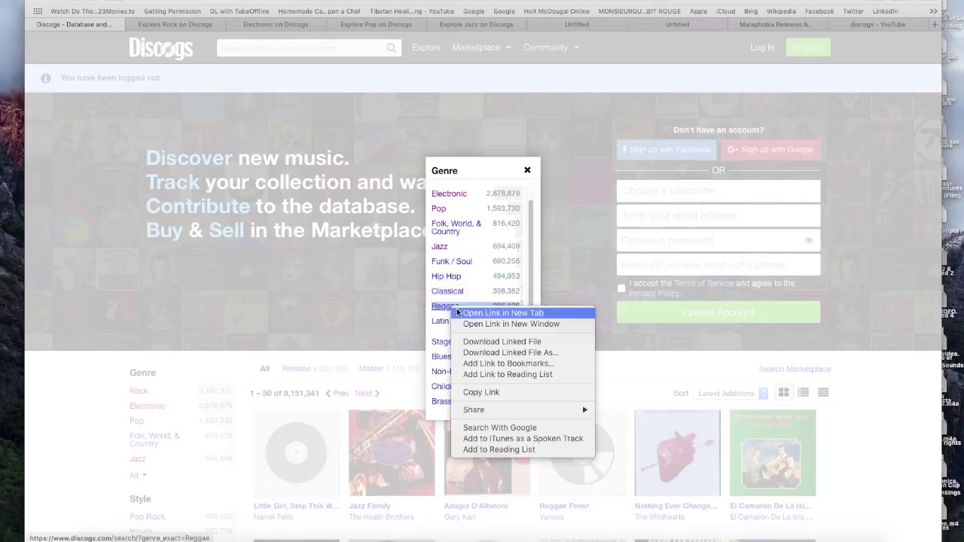
pyautogui.click(451, 320)
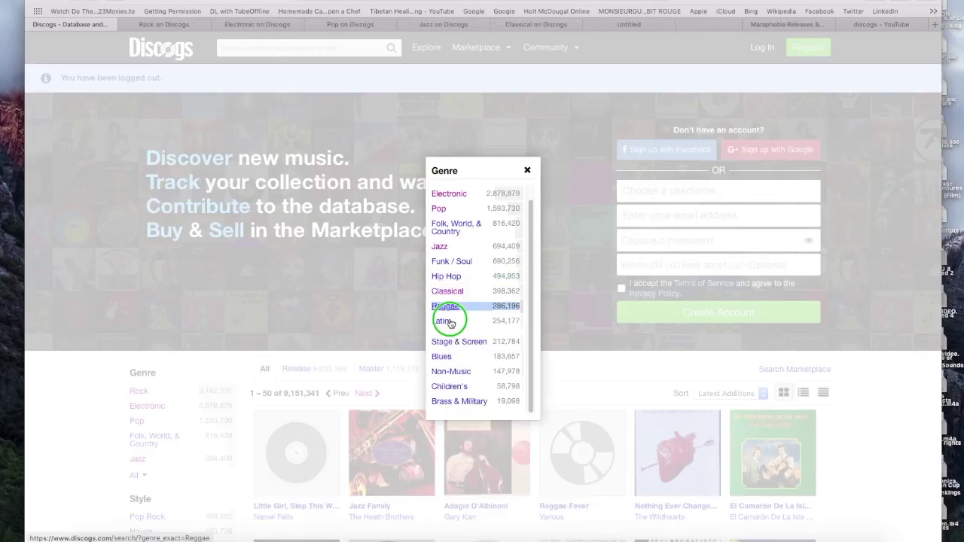
pyautogui.click(160, 26)
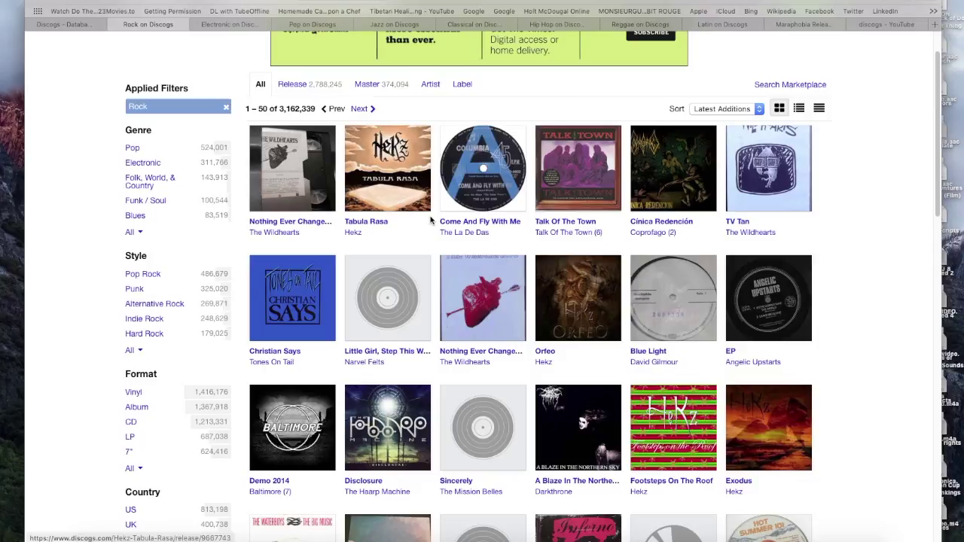
# Go to page 2 of the Rock results and open Stechschritt's Kulturgut Vol. 1 release.
pyautogui.scroll(-10, 431, 220)
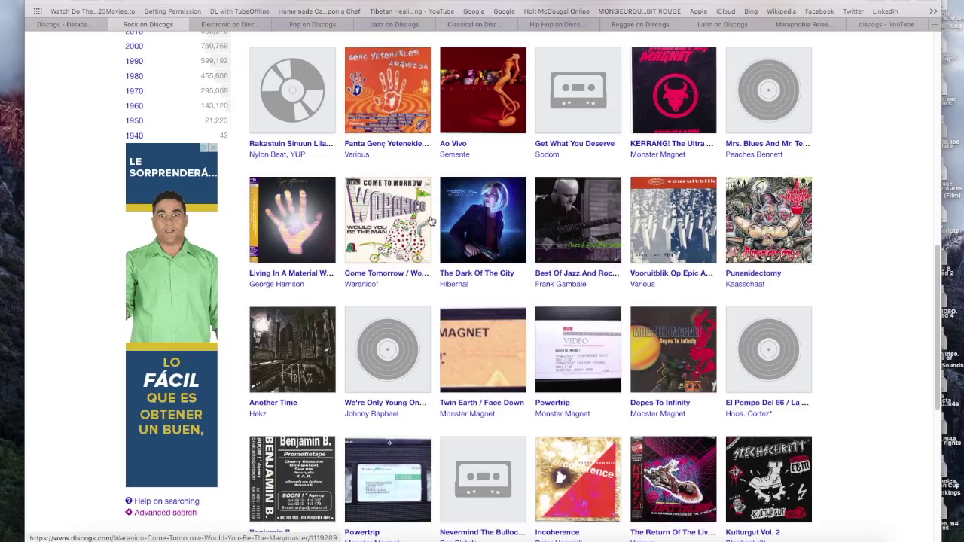
pyautogui.scroll(-4, 431, 220)
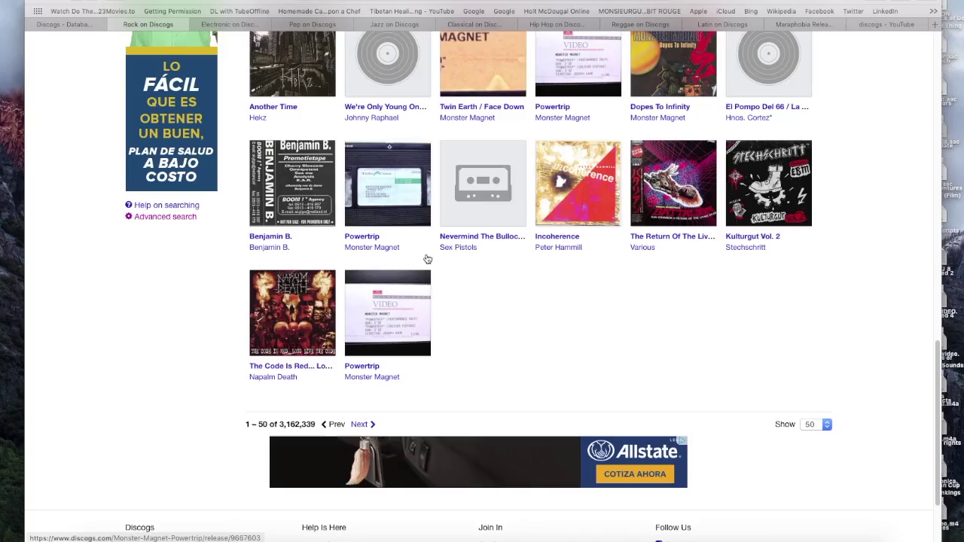
pyautogui.scroll(15, 430, 278)
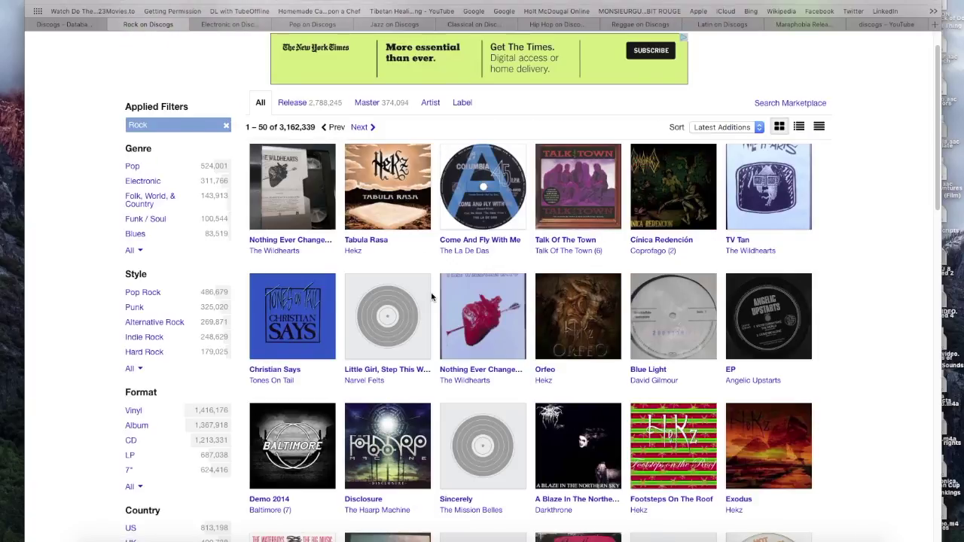
pyautogui.scroll(-15, 430, 292)
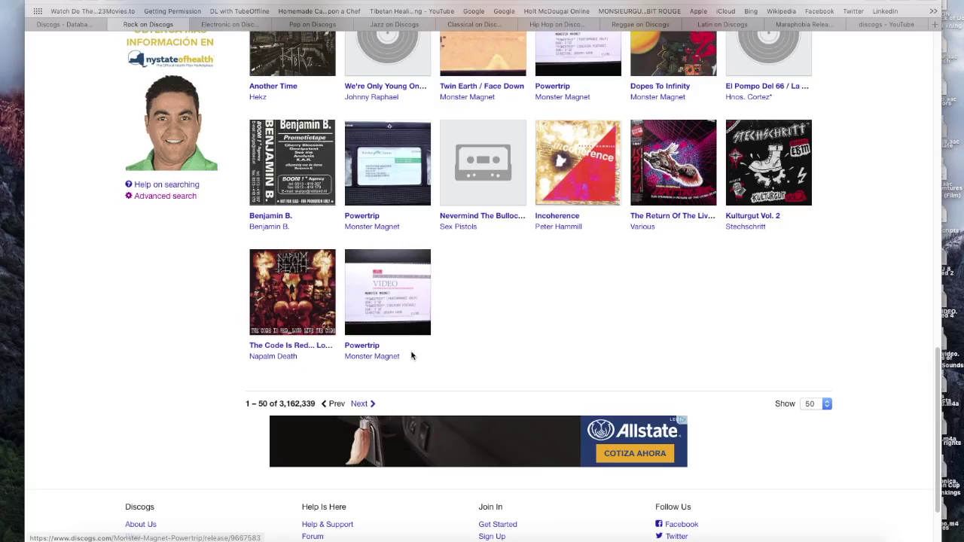
pyautogui.click(367, 403)
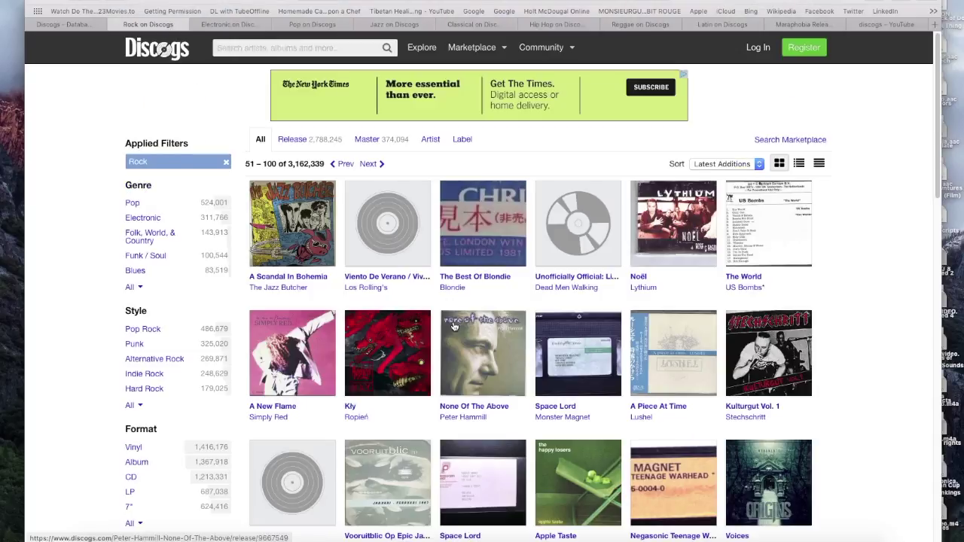
pyautogui.scroll(-7, 487, 319)
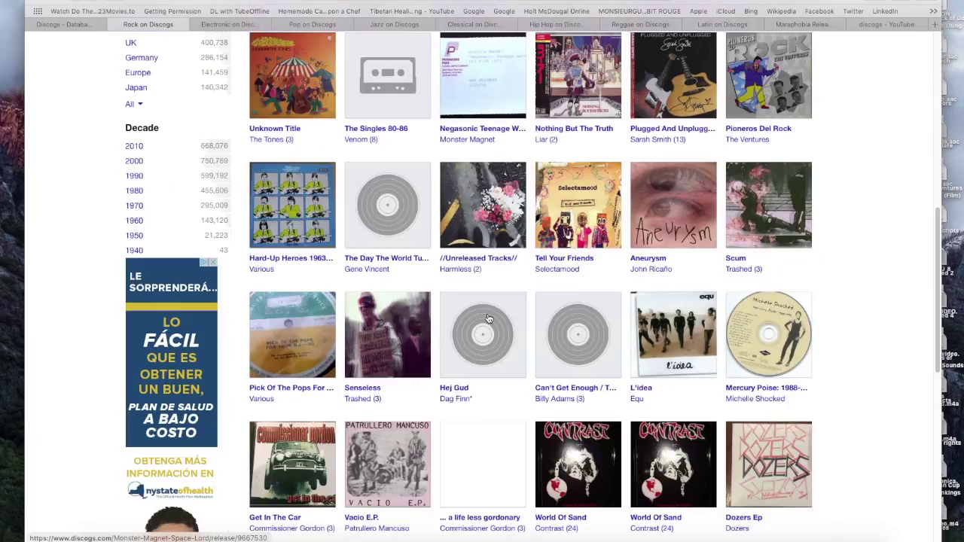
pyautogui.scroll(-3, 488, 319)
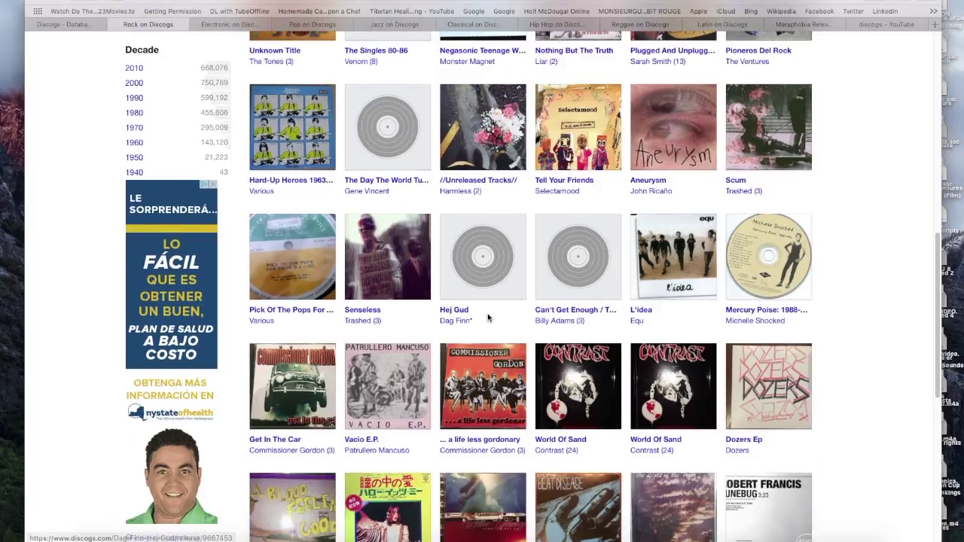
pyautogui.scroll(-2, 488, 317)
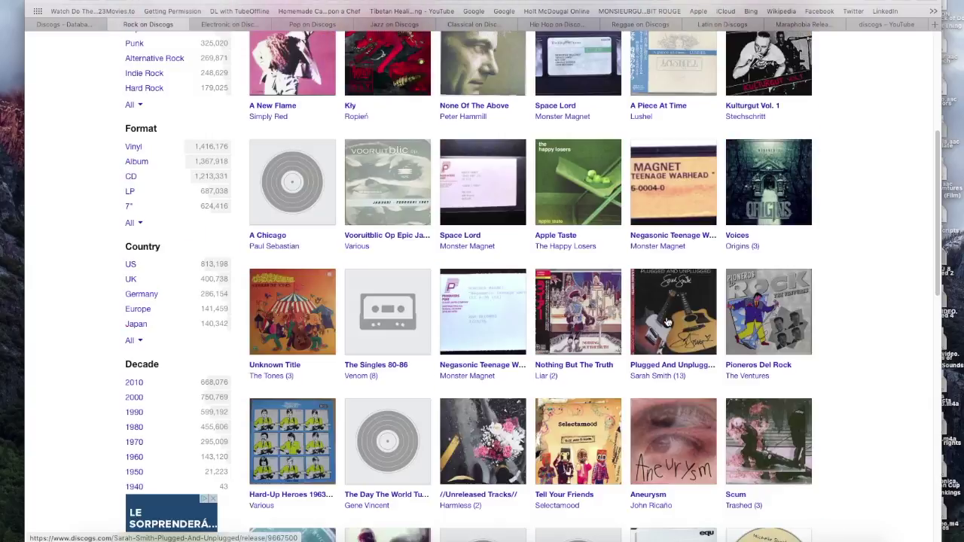
pyautogui.scroll(3, 667, 322)
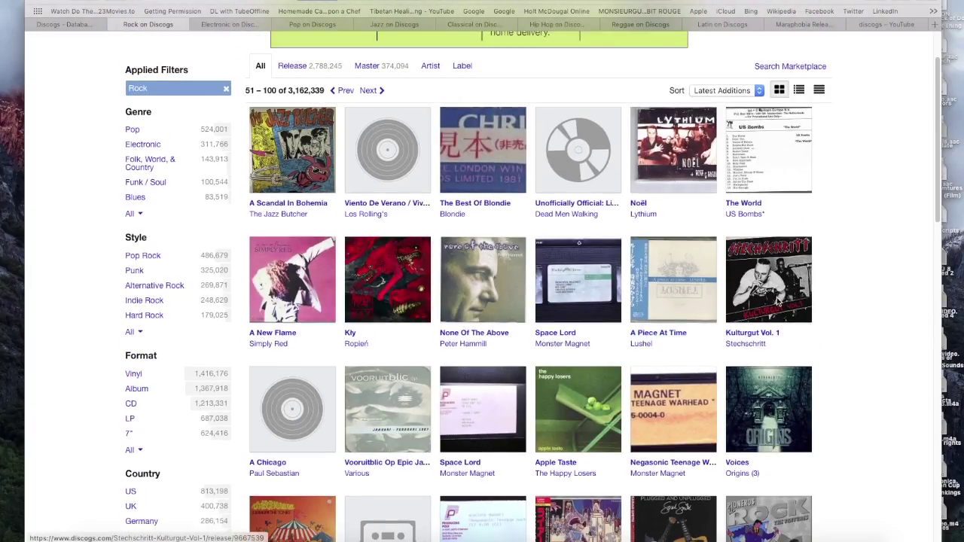
pyautogui.click(778, 301)
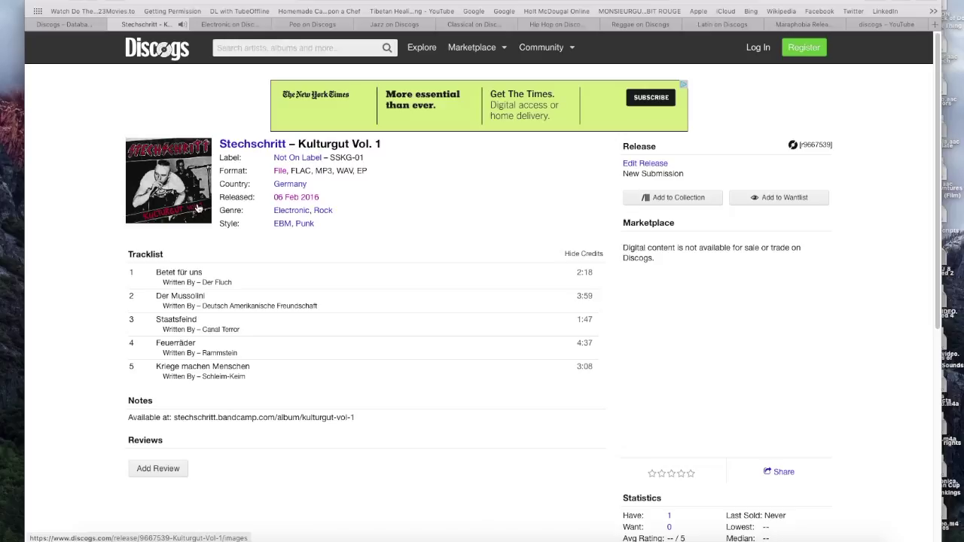
# View the Kulturgut Vol. 1 cover enlarged, then close that release tab.
pyautogui.click(200, 208)
pyautogui.click(230, 240)
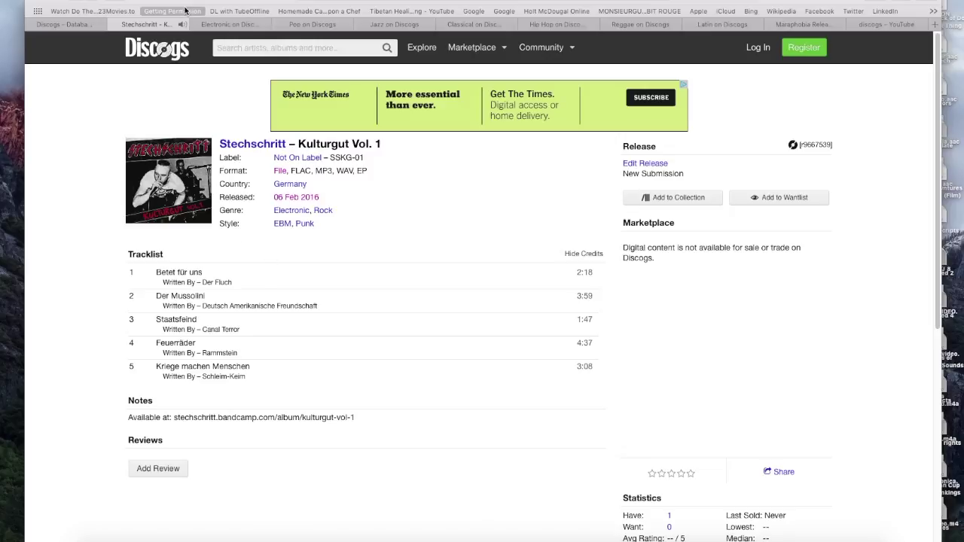
pyautogui.click(115, 23)
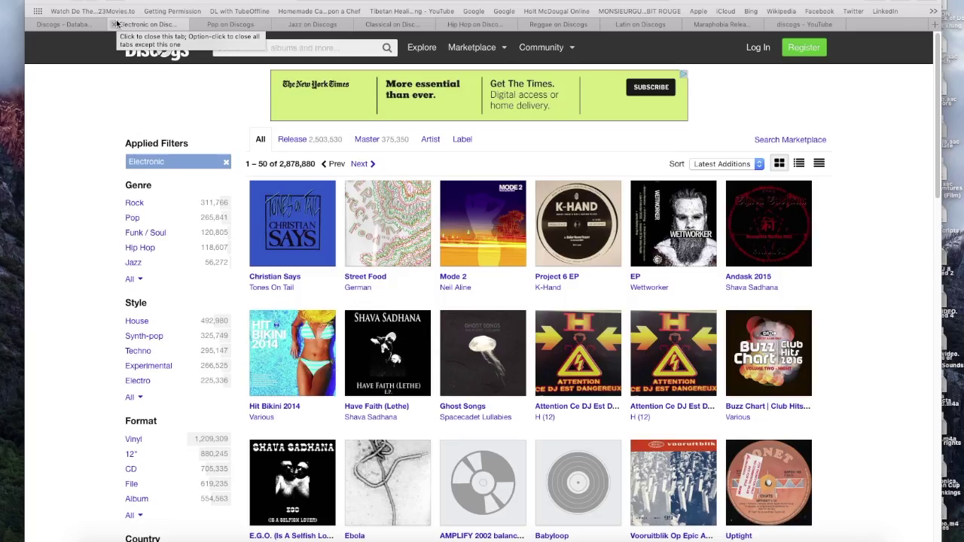
pyautogui.scroll(-3, 433, 265)
pyautogui.scroll(-20, 433, 265)
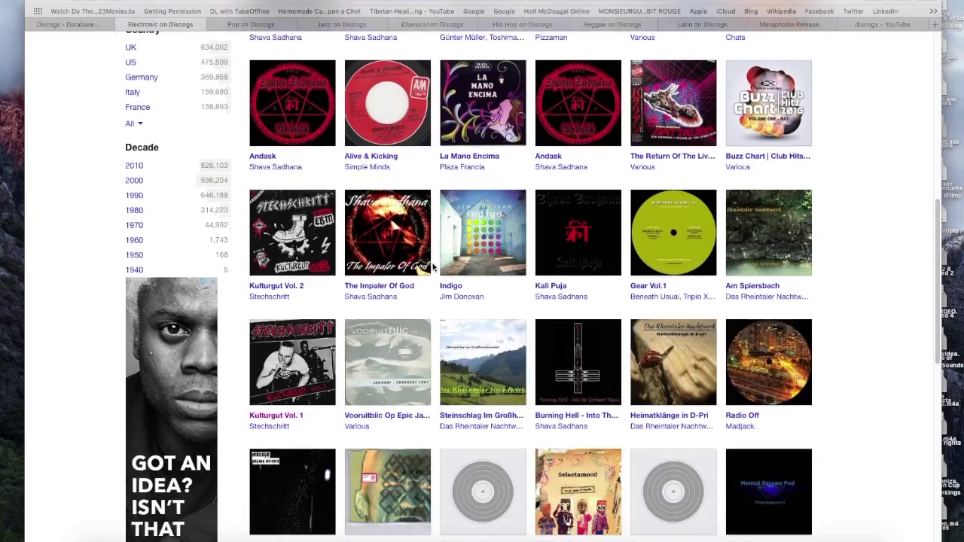
pyautogui.scroll(10, 433, 268)
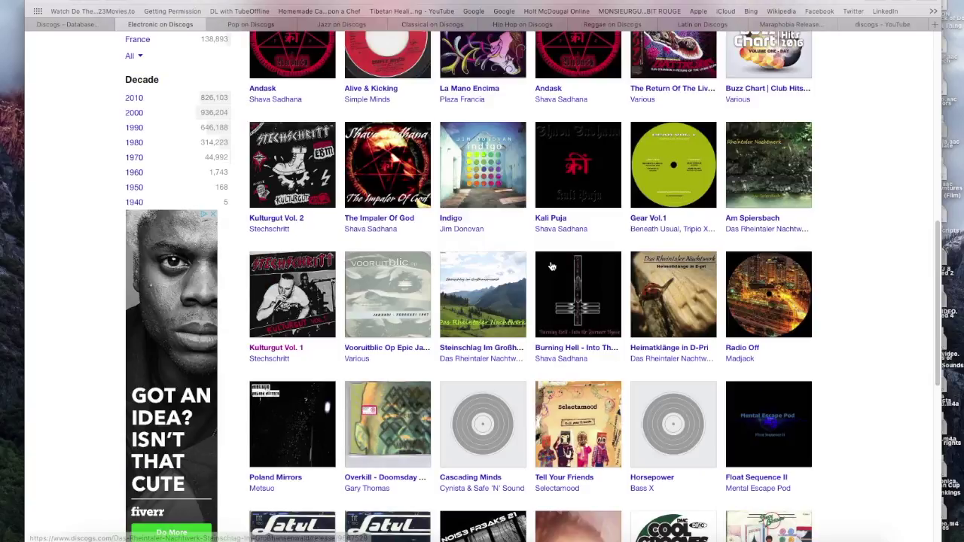
pyautogui.click(756, 311)
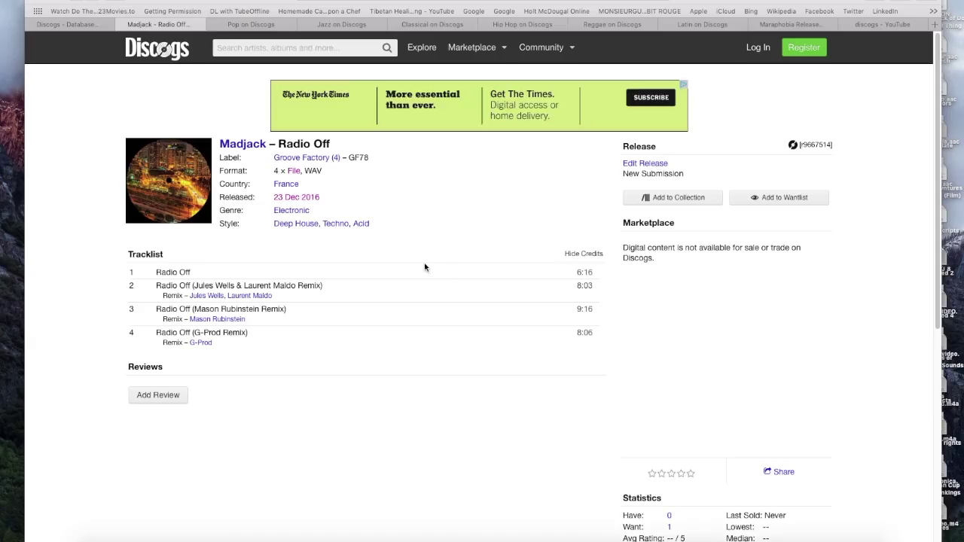
pyautogui.scroll(-5, 424, 267)
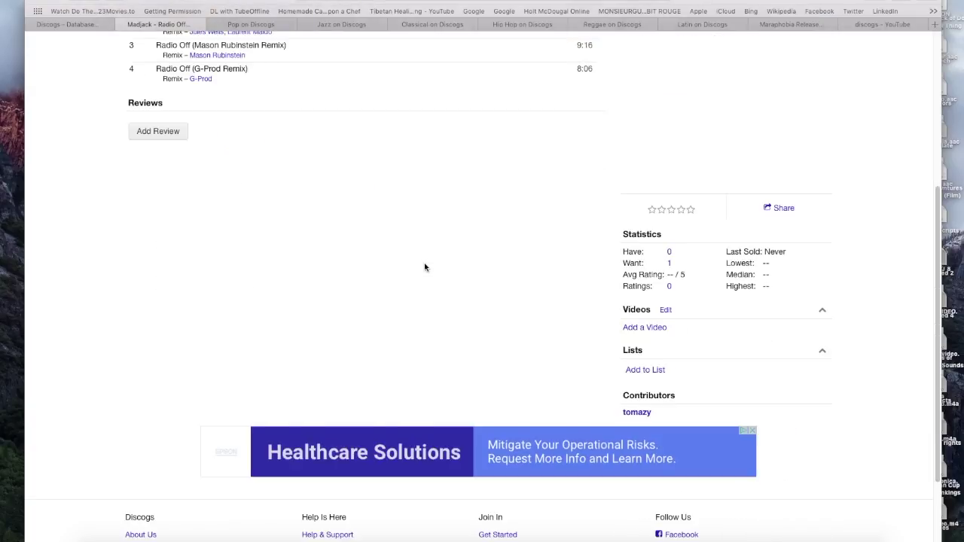
pyautogui.scroll(5, 424, 267)
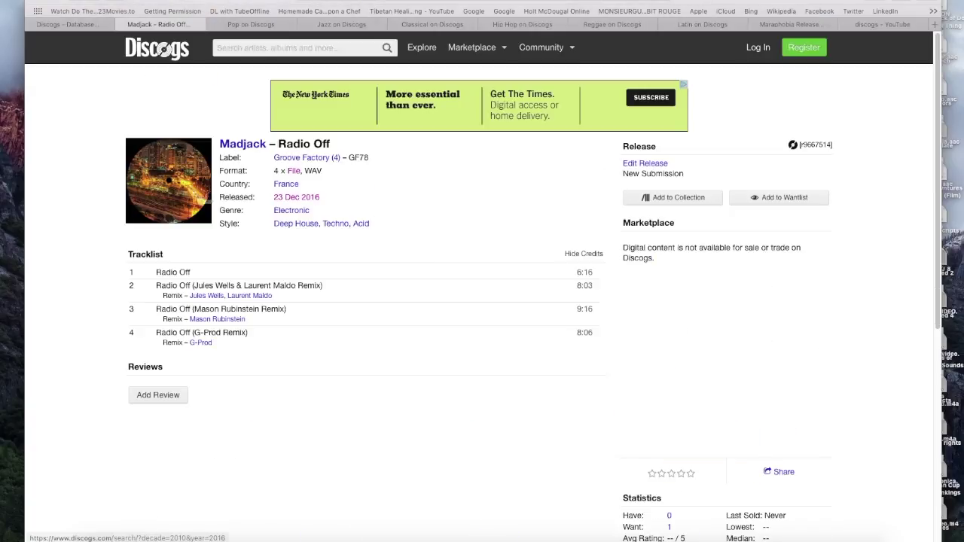
pyautogui.click(197, 194)
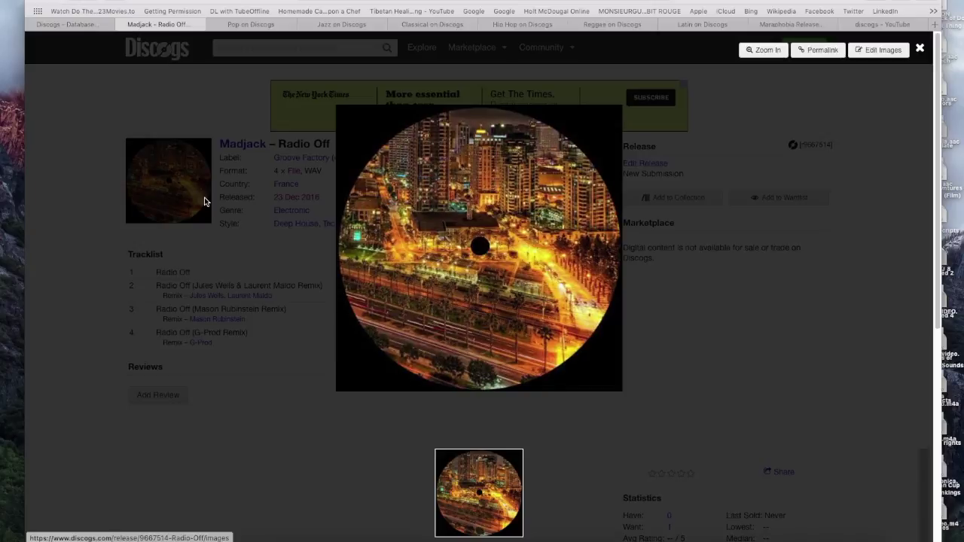
pyautogui.click(228, 234)
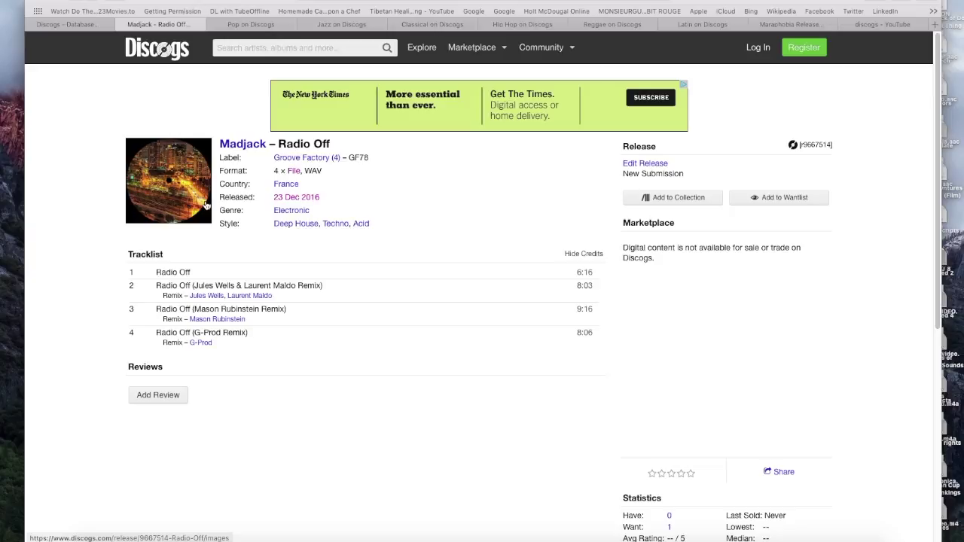
pyautogui.click(206, 205)
pyautogui.click(274, 246)
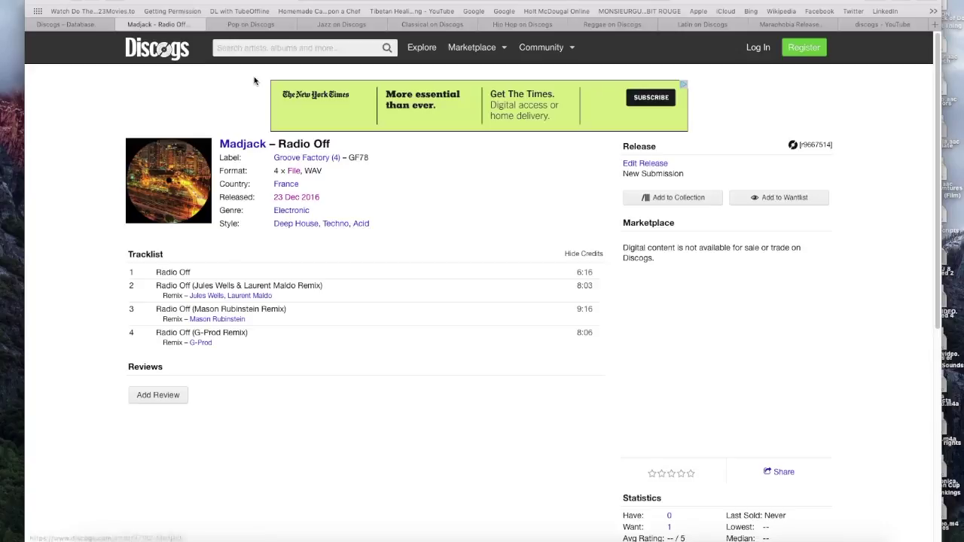
# Close Madjack, go to page 2 of Pop releases, and open then close the Payner release.
pyautogui.click(122, 23)
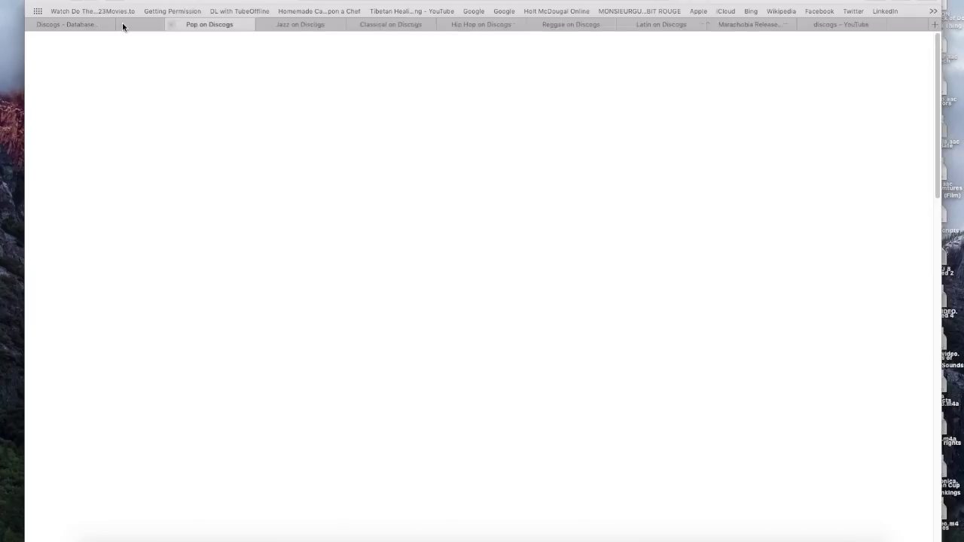
pyautogui.scroll(-1, 512, 201)
pyautogui.scroll(-10, 512, 200)
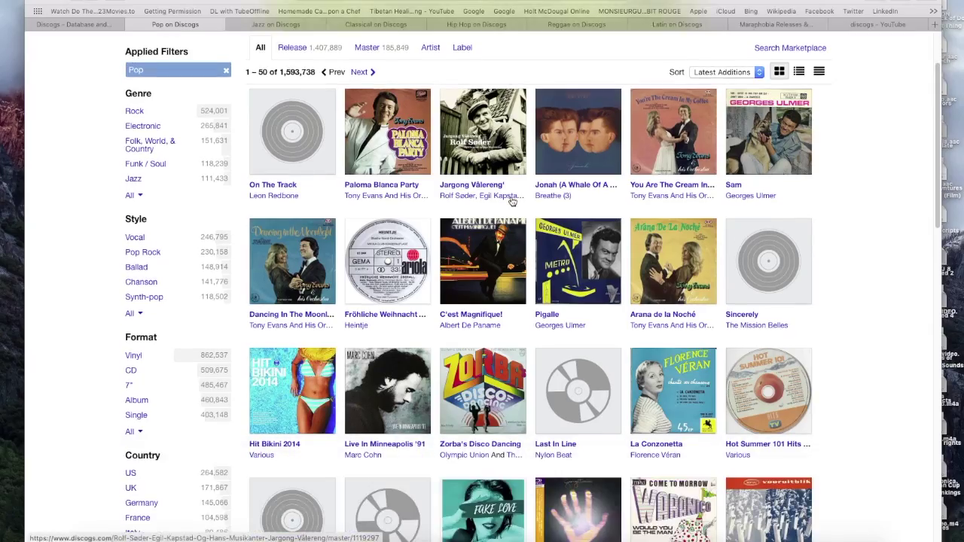
pyautogui.scroll(-5, 510, 199)
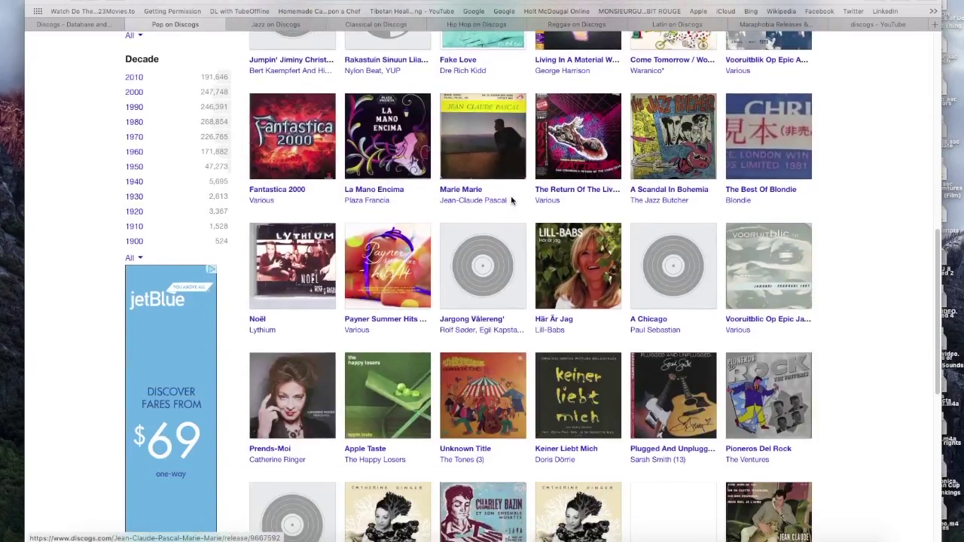
pyautogui.scroll(-1, 510, 197)
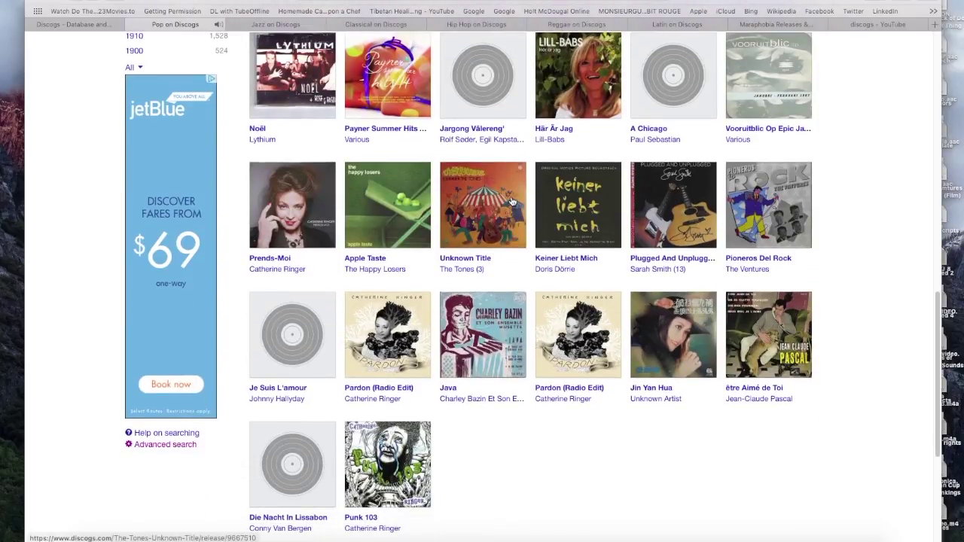
pyautogui.scroll(-5, 512, 201)
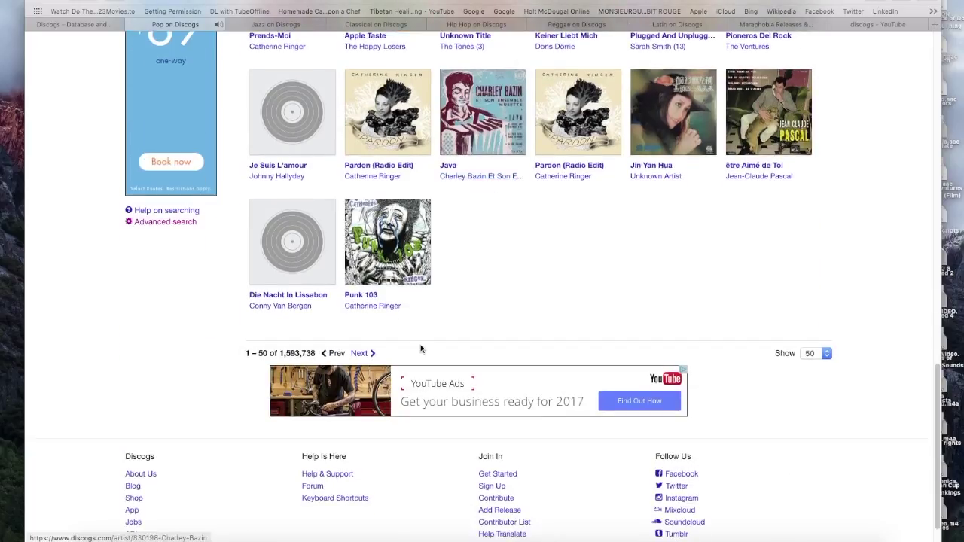
pyautogui.click(364, 351)
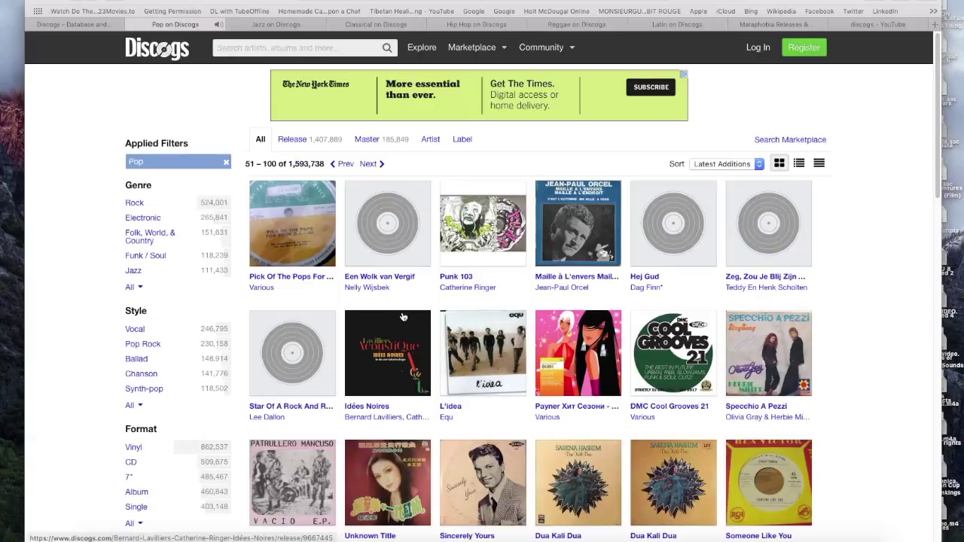
pyautogui.scroll(-5, 445, 316)
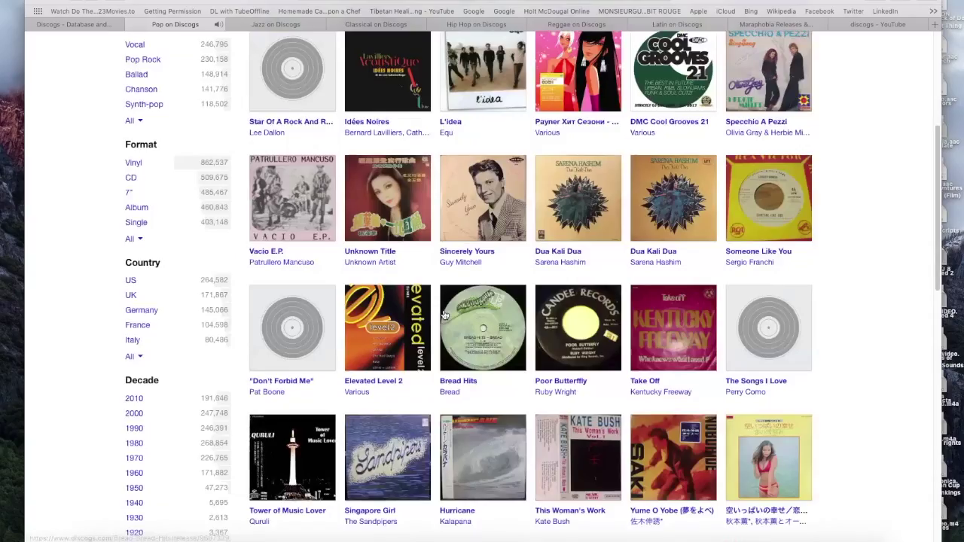
pyautogui.scroll(2, 444, 315)
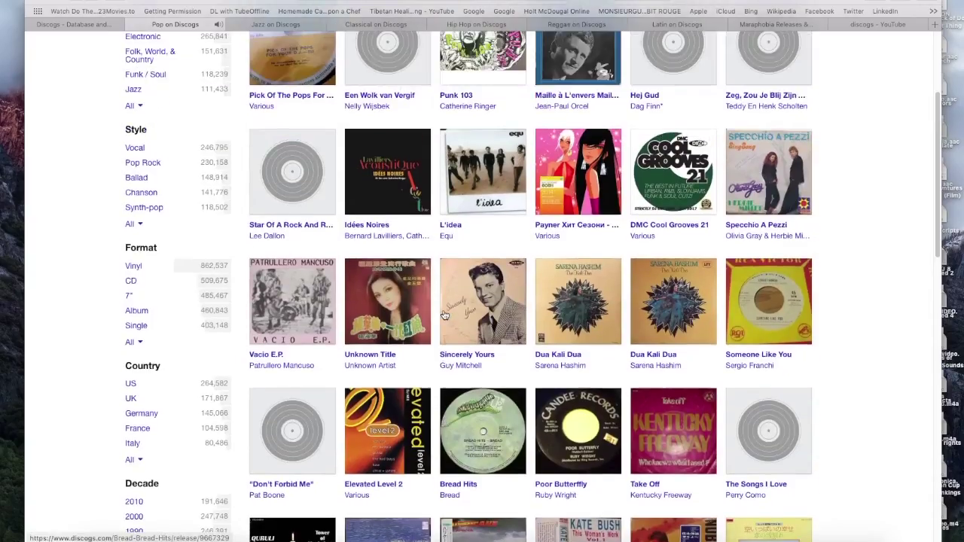
pyautogui.rightClick(567, 226)
pyautogui.click(570, 227)
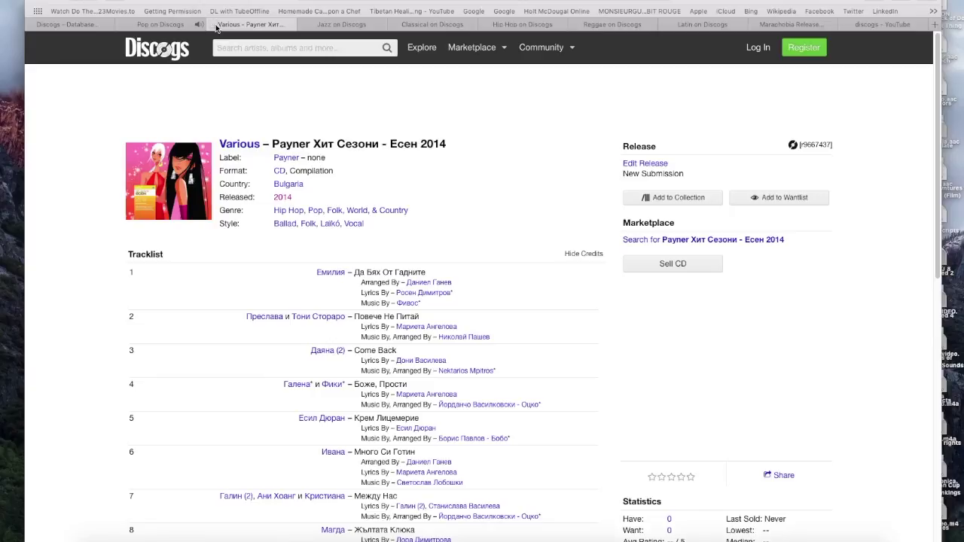
pyautogui.click(214, 24)
# Close the Jazz, Classical, Hip Hop, Reggae, Latin and Maraphobia tabs.
pyautogui.click(218, 25)
pyautogui.click(217, 25)
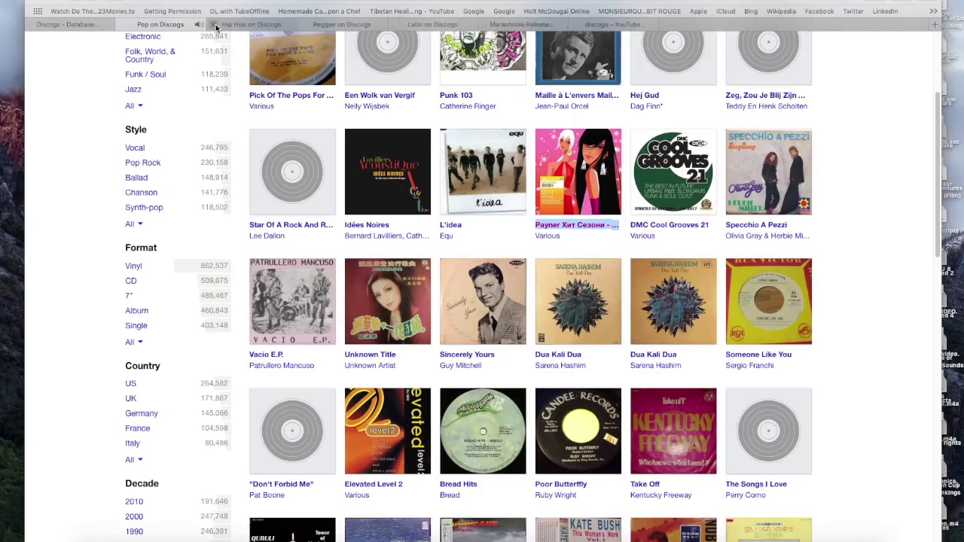
pyautogui.click(217, 25)
pyautogui.click(217, 24)
pyautogui.click(218, 25)
pyautogui.click(218, 25)
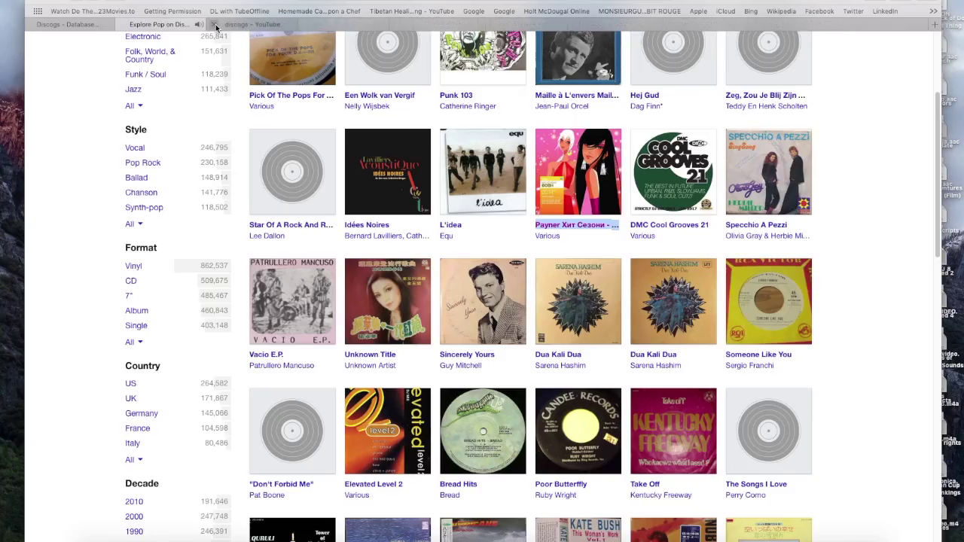
# Close the Explore Pop tab to return to the Discogs home page.
pyautogui.click(120, 24)
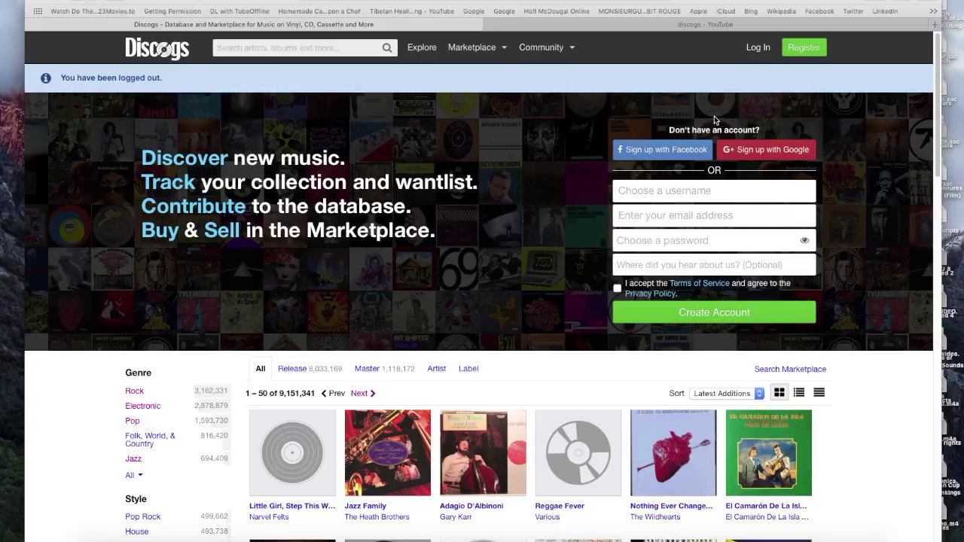
# Open the registration form and fill in username, e-mail, password and password confirmation.
pyautogui.click(795, 55)
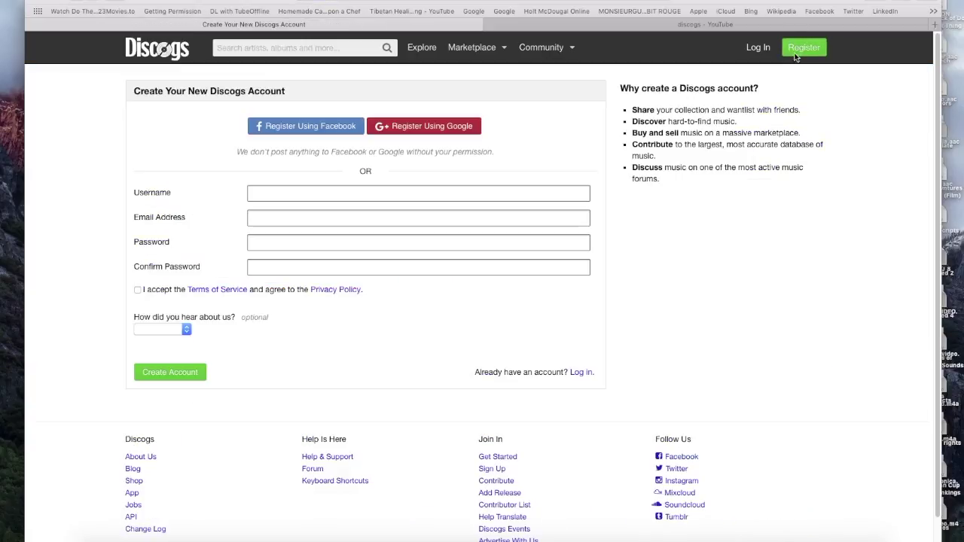
pyautogui.click(371, 192)
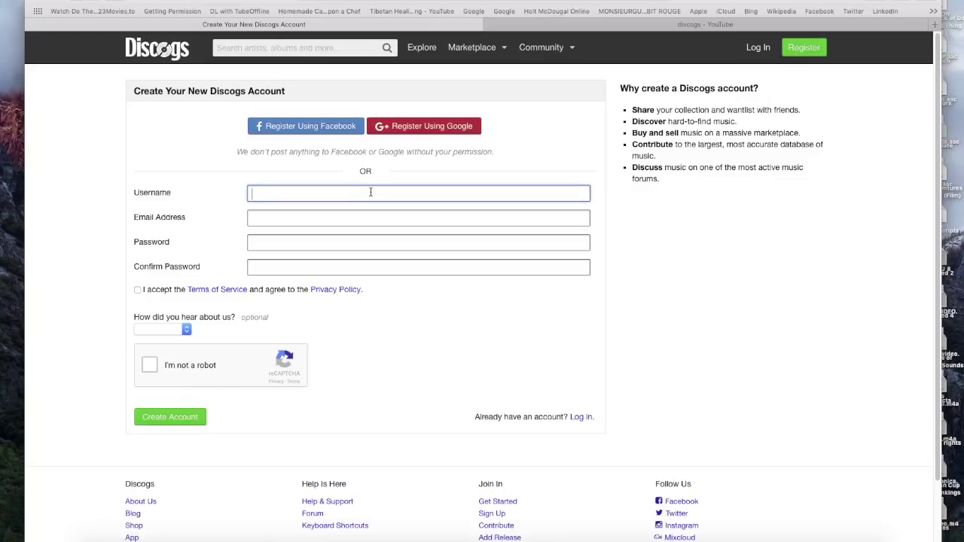
pyautogui.click(396, 216)
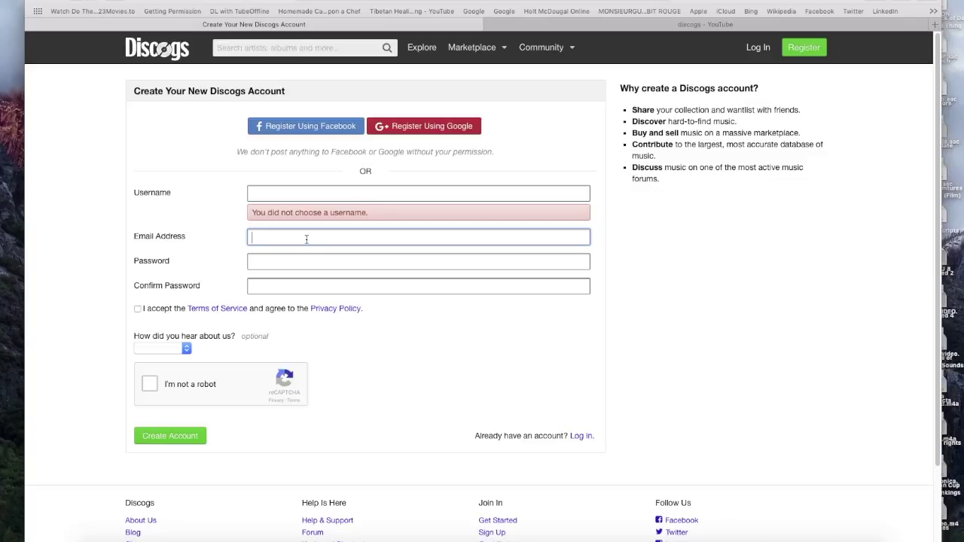
pyautogui.click(297, 260)
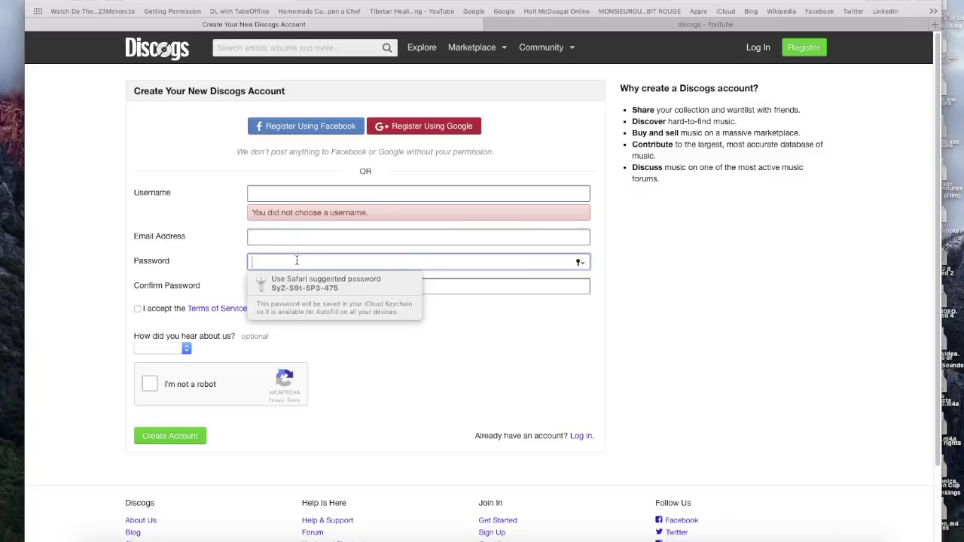
pyautogui.click(223, 280)
pyautogui.click(280, 286)
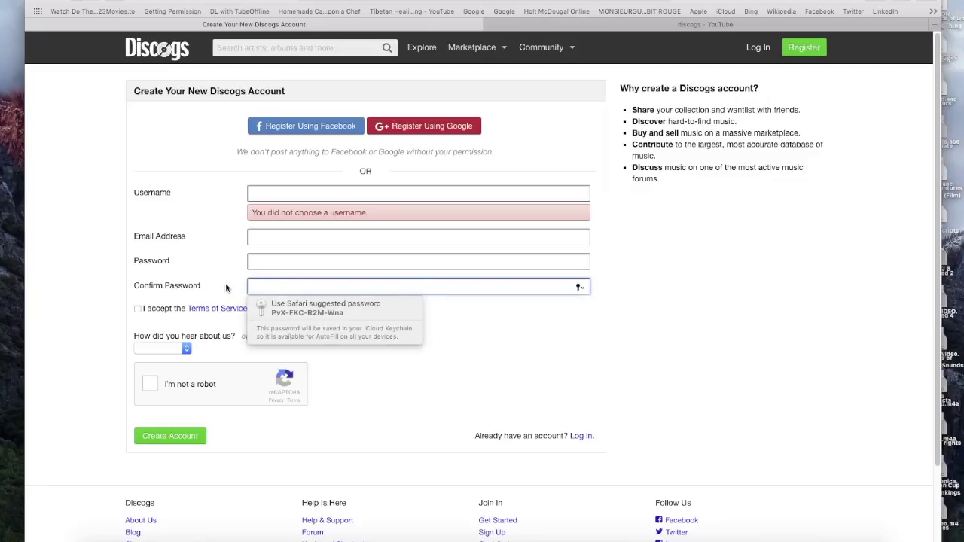
# Accept the Terms of Service, leave the referral question blank, and tick I'm not a robot.
pyautogui.click(138, 309)
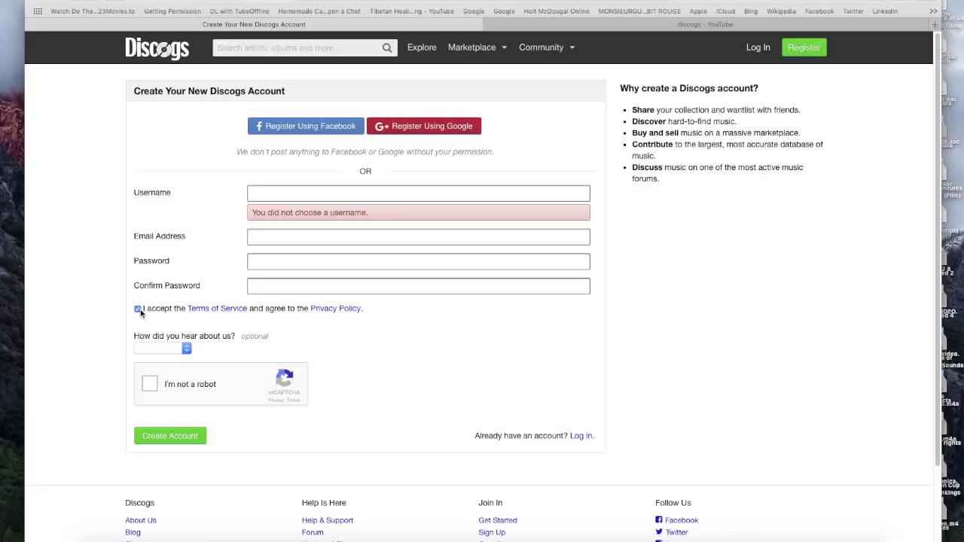
pyautogui.click(166, 347)
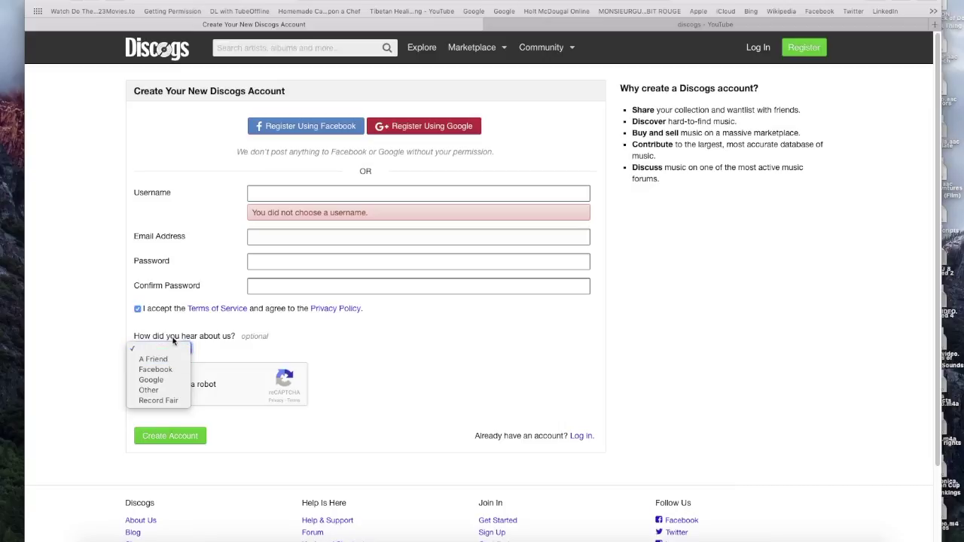
pyautogui.click(175, 332)
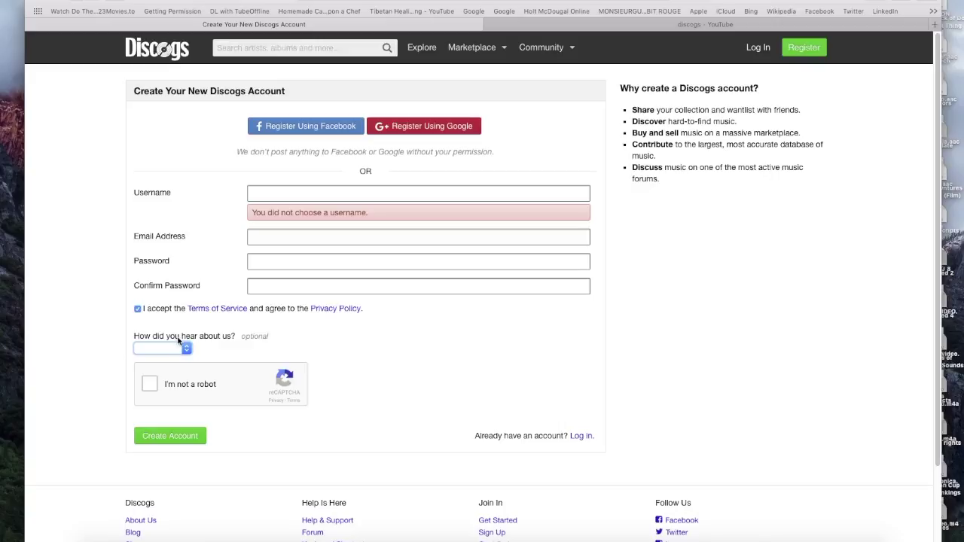
pyautogui.click(155, 385)
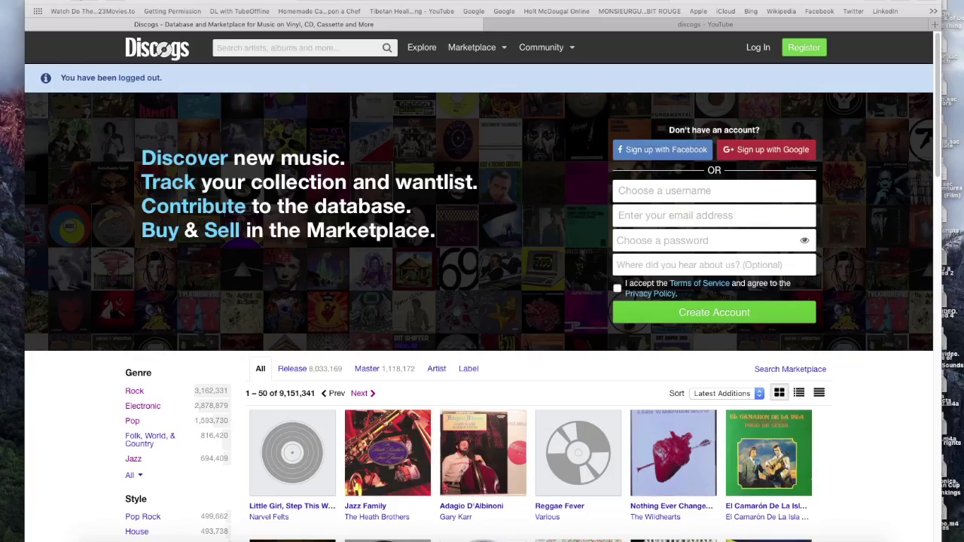
# Log in to Discogs with the saved credentials and look over the account Dashboard.
pyautogui.click(759, 51)
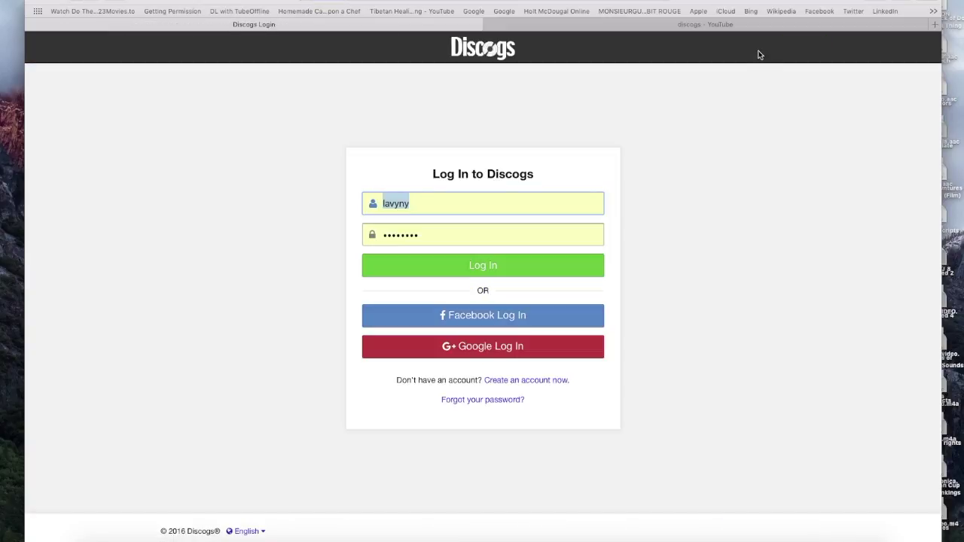
pyautogui.click(578, 269)
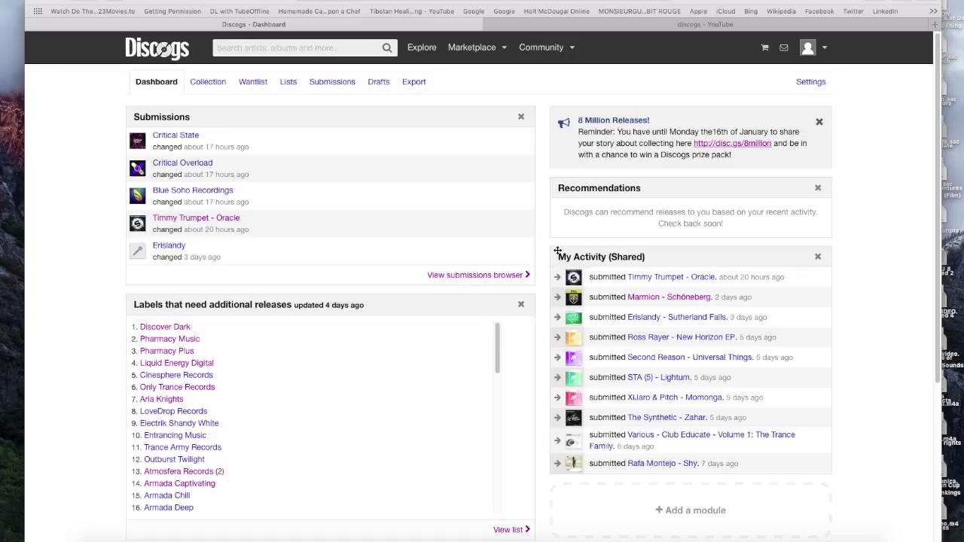
pyautogui.scroll(-5, 558, 252)
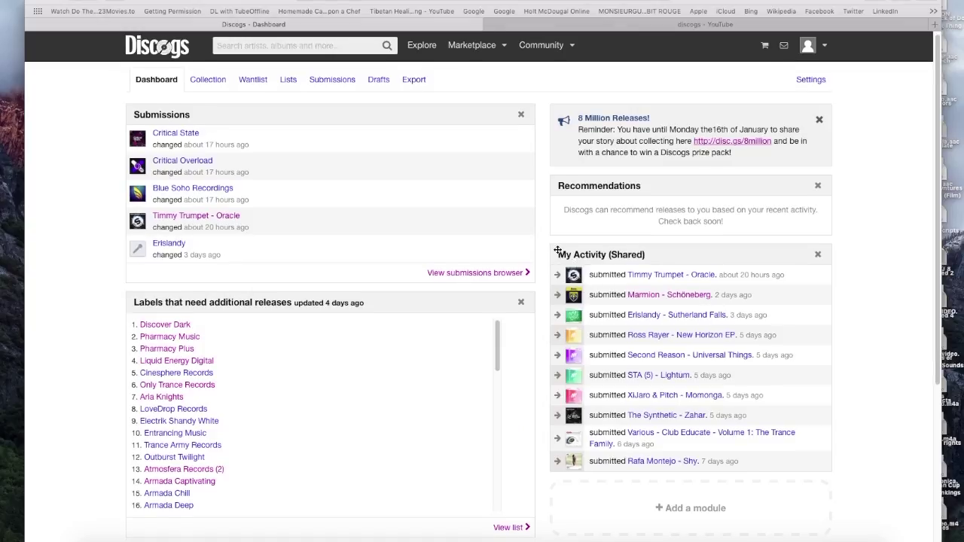
pyautogui.scroll(5, 554, 253)
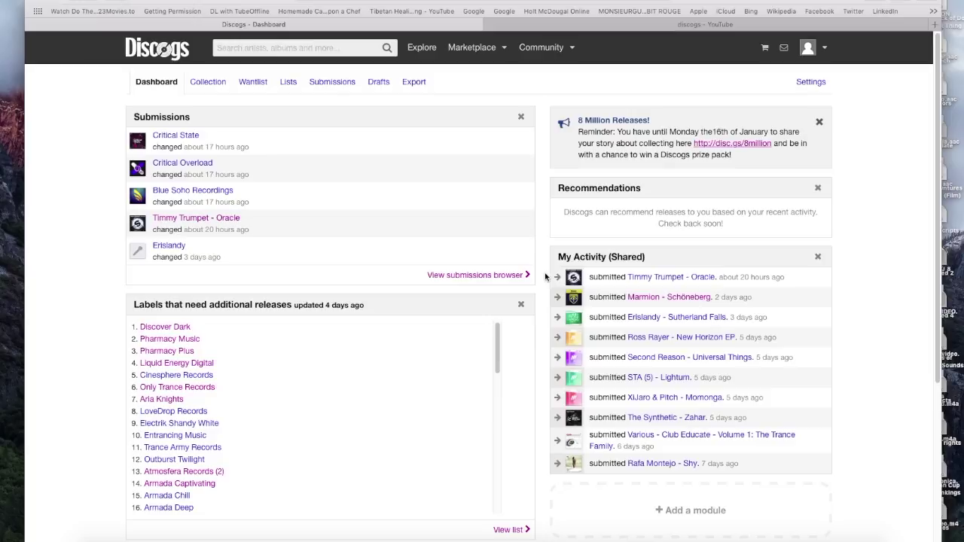
pyautogui.scroll(-5, 558, 230)
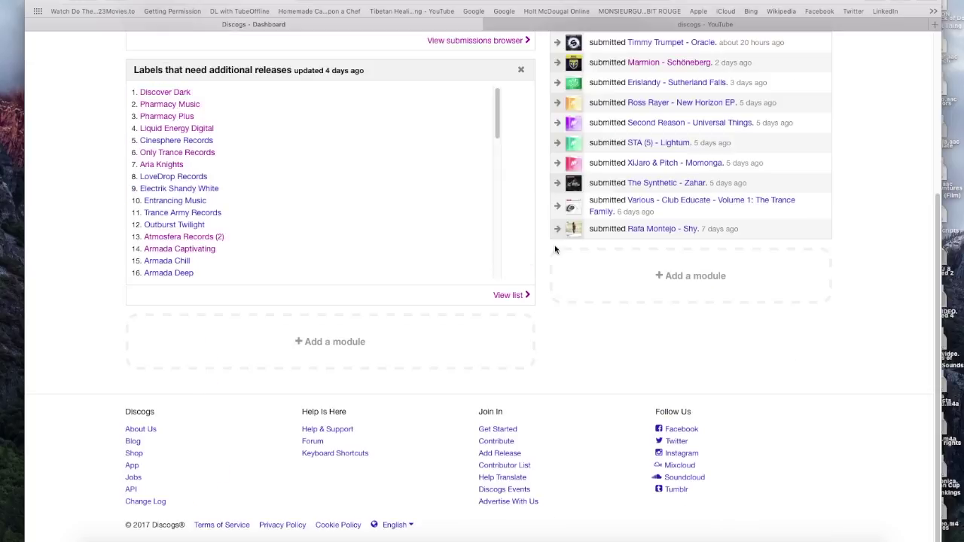
pyautogui.scroll(5, 554, 245)
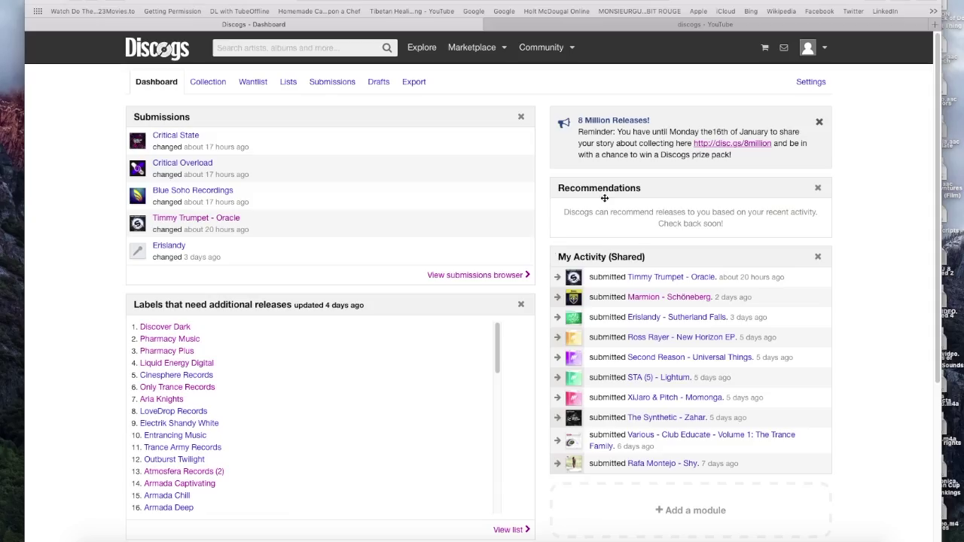
# Load Beatport in the YouTube tab, add an empty tab, and return to the Discogs dashboard.
pyautogui.click(545, 25)
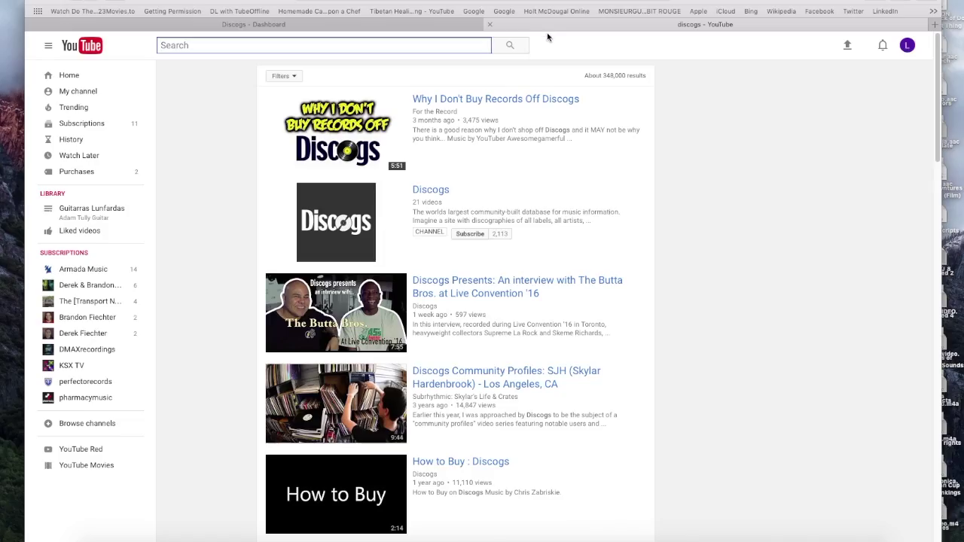
pyautogui.click(442, 2)
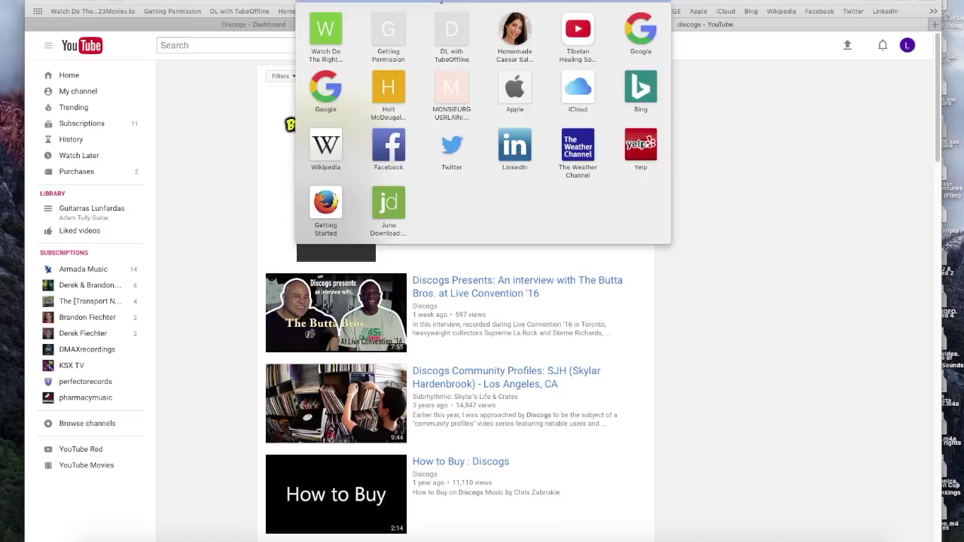
pyautogui.write('beat')
pyautogui.press('Escape')
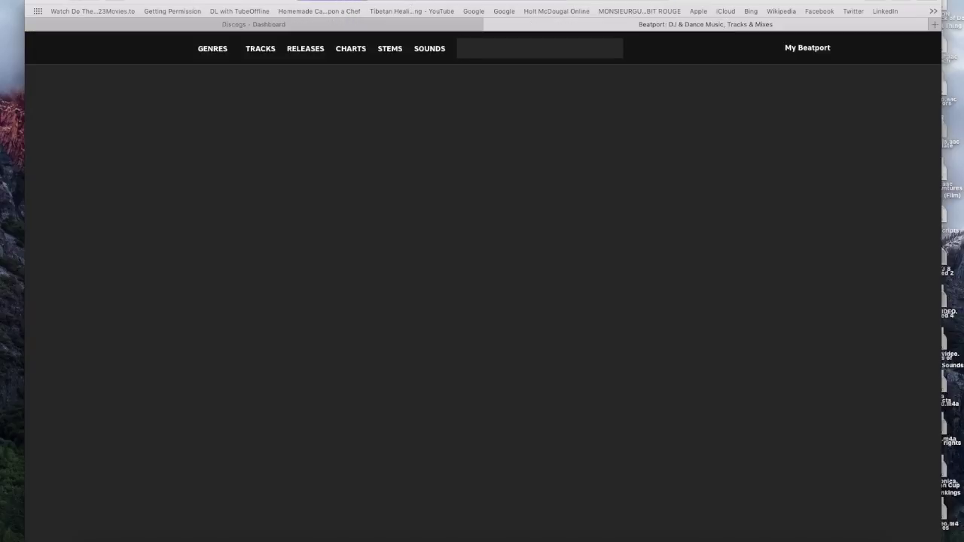
pyautogui.click(89, 2)
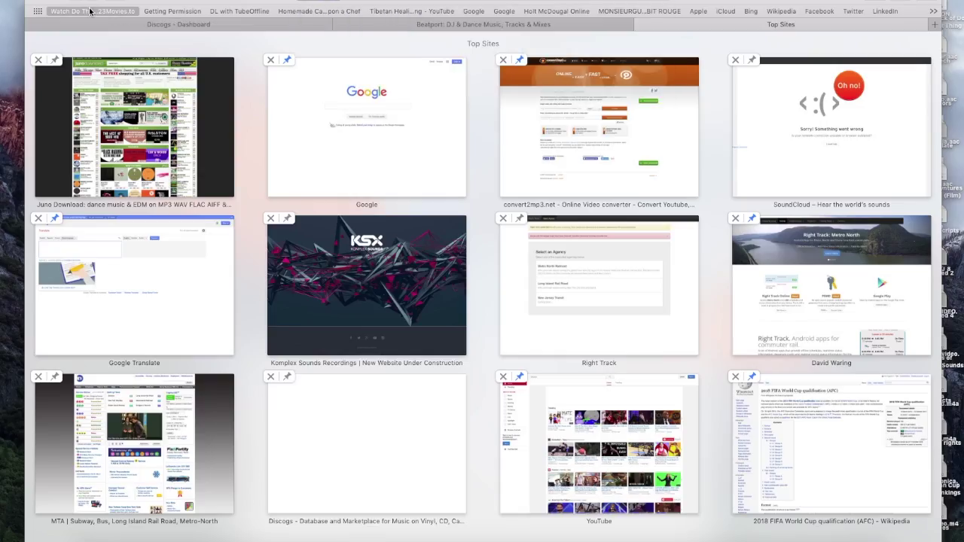
pyautogui.click(148, 25)
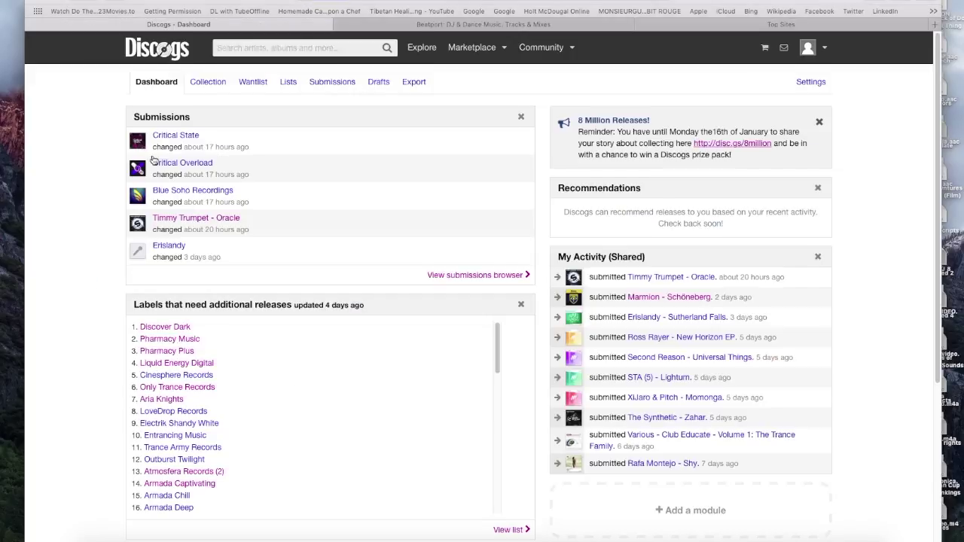
# Scroll through Maraphobia's 12 releases sorted by Cat#, noting MARA007 is missing.
pyautogui.scroll(-5, 268, 319)
pyautogui.scroll(-10, 267, 319)
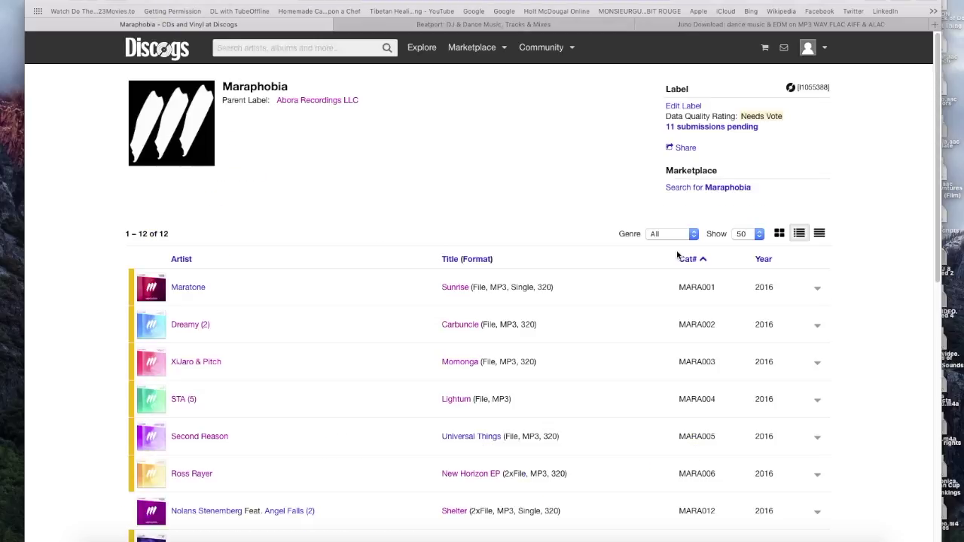
pyautogui.scroll(-2, 710, 277)
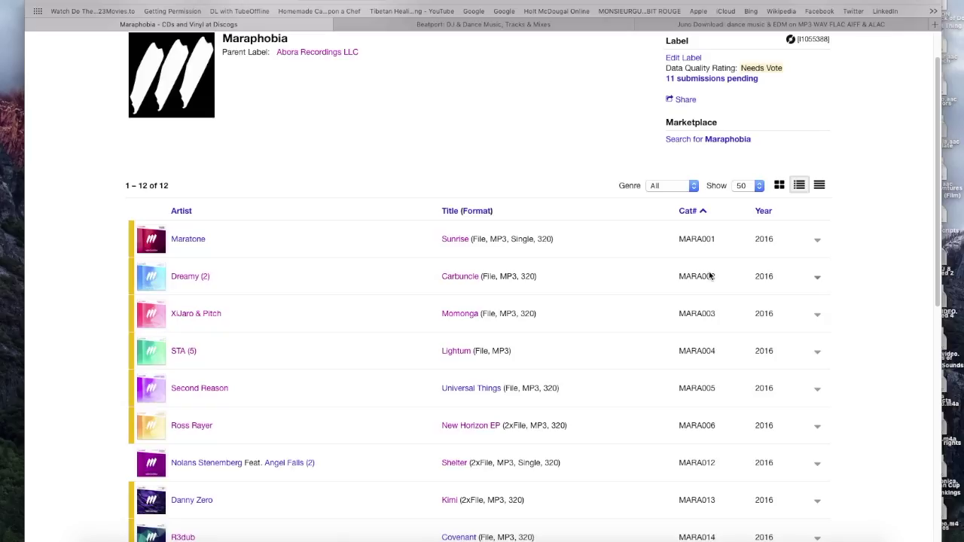
pyautogui.scroll(-6, 709, 277)
pyautogui.scroll(3, 717, 226)
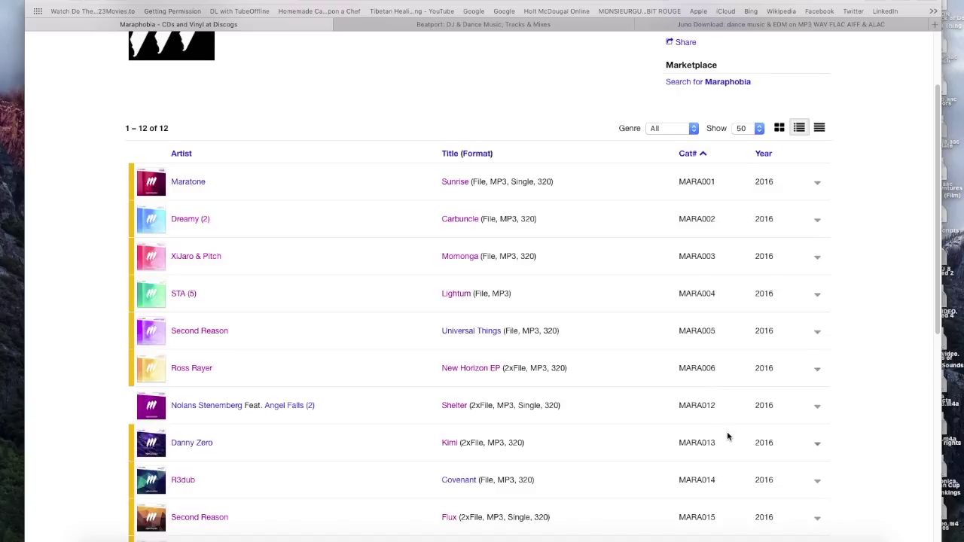
pyautogui.scroll(-5, 727, 436)
pyautogui.scroll(-2, 728, 437)
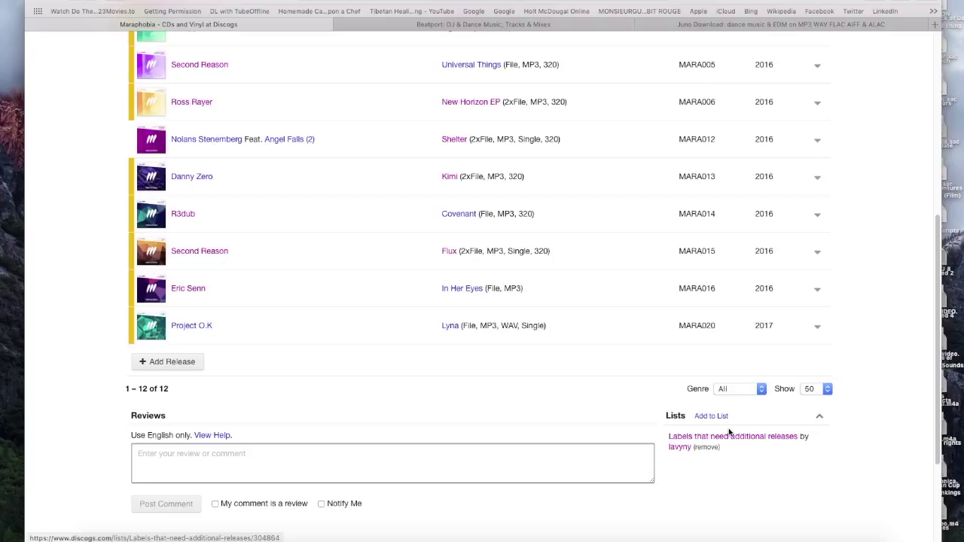
pyautogui.scroll(10, 728, 434)
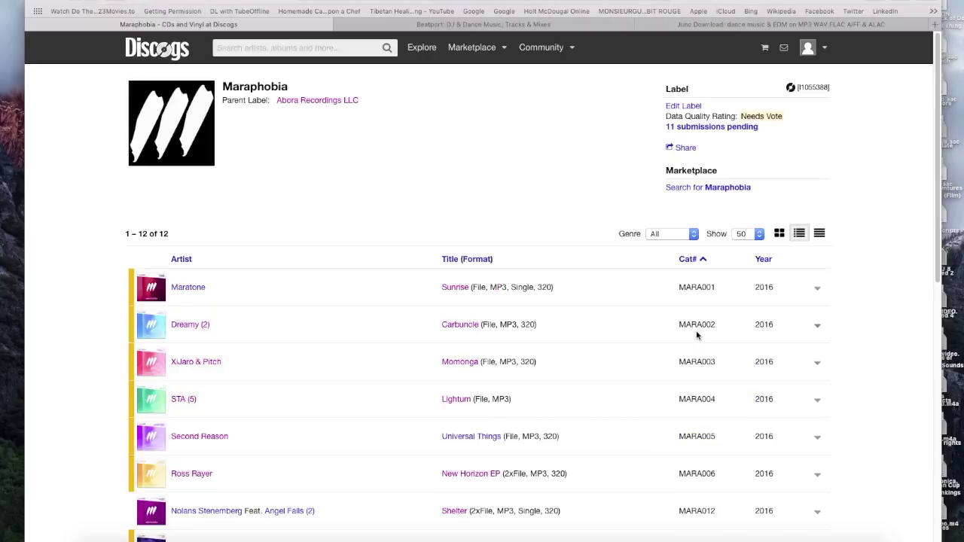
pyautogui.scroll(-5, 679, 323)
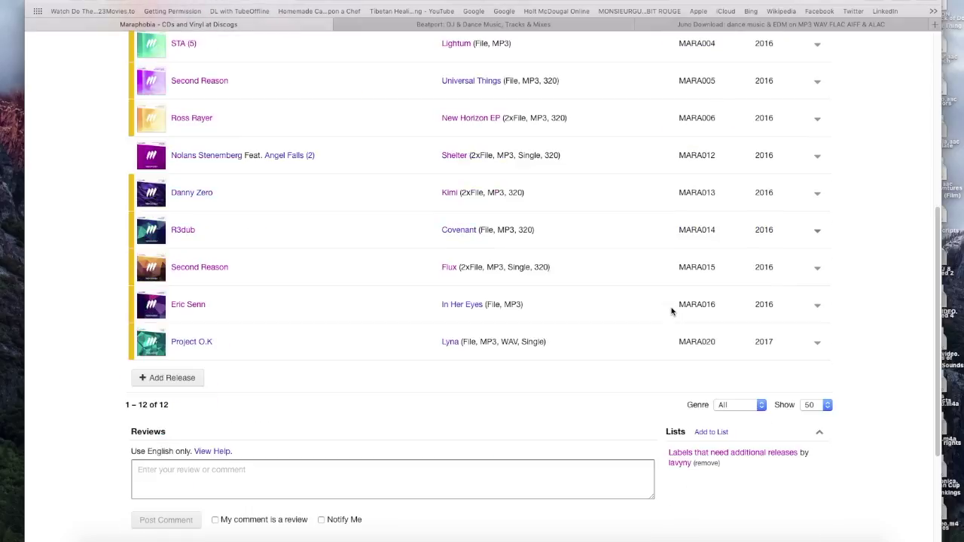
# Search Beatport for 'Maraphobia', scroll the label's Releases list, then switch to Juno Download.
pyautogui.click(567, 25)
pyautogui.click(557, 51)
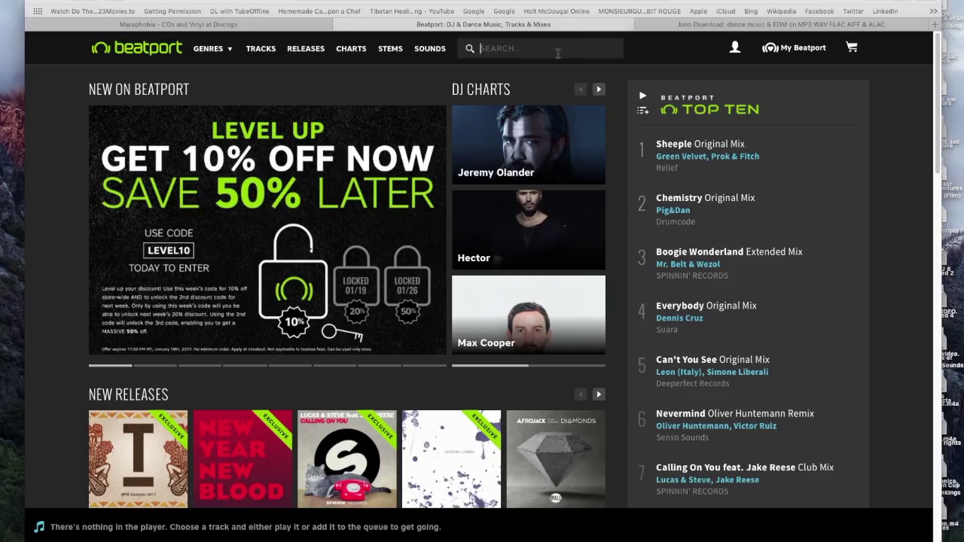
pyautogui.write('Ma')
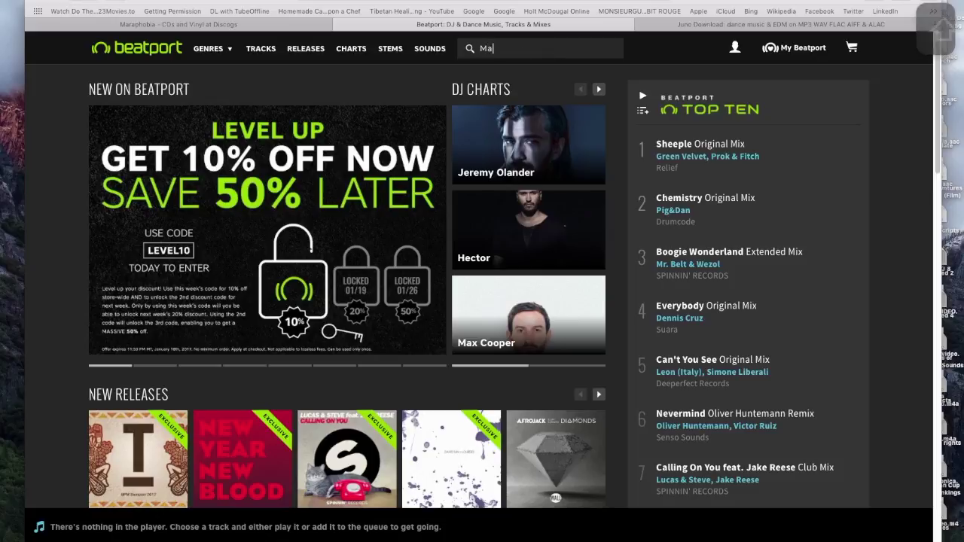
pyautogui.write('raphobia')
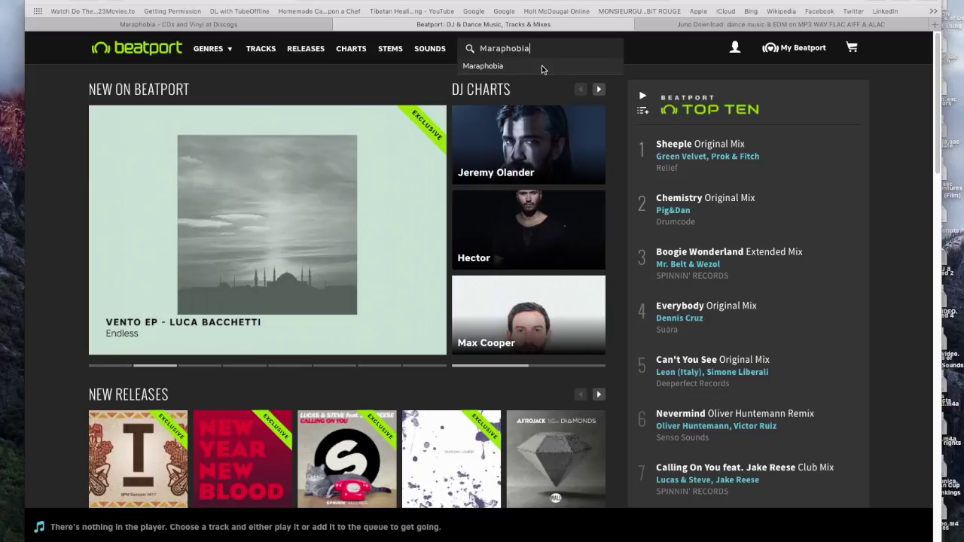
pyautogui.click(542, 69)
pyautogui.scroll(-5, 367, 295)
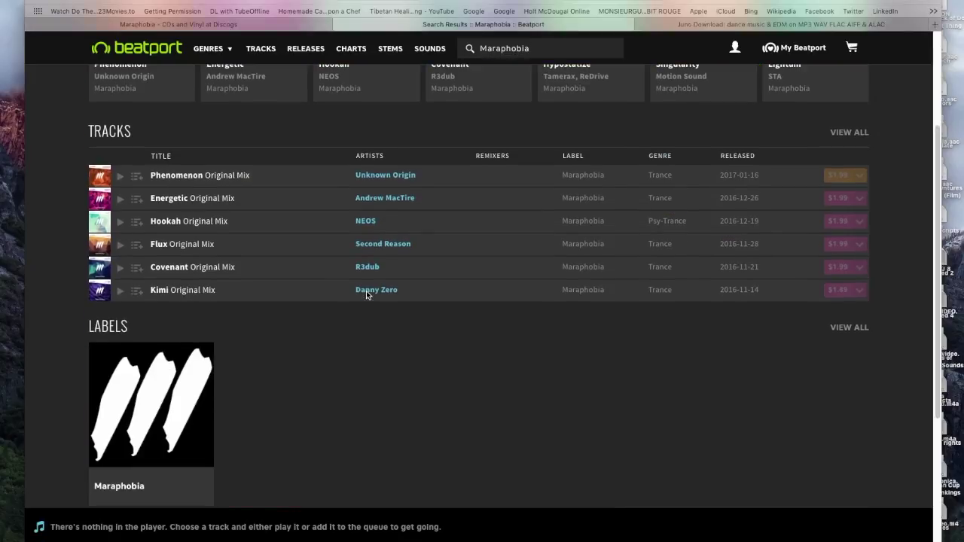
pyautogui.click(172, 401)
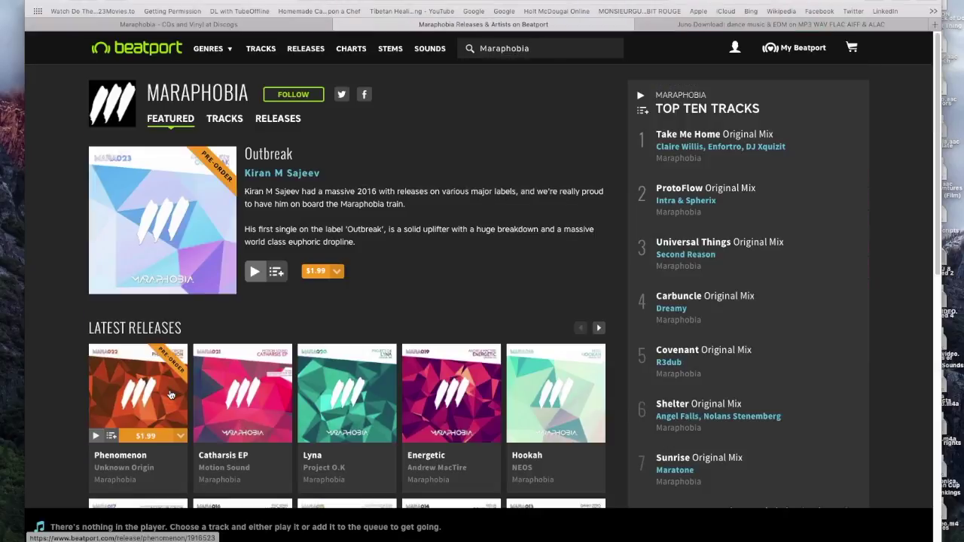
pyautogui.click(275, 119)
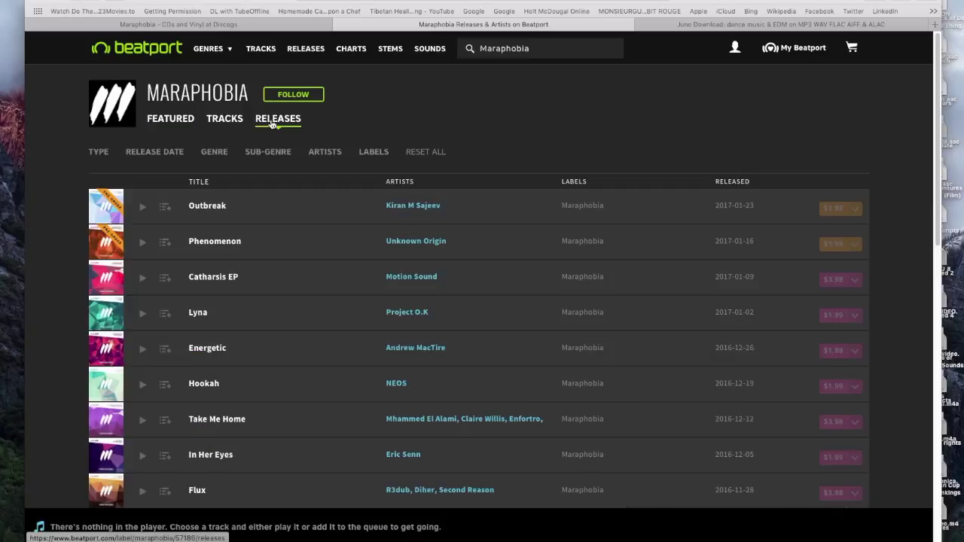
pyautogui.scroll(-5, 286, 242)
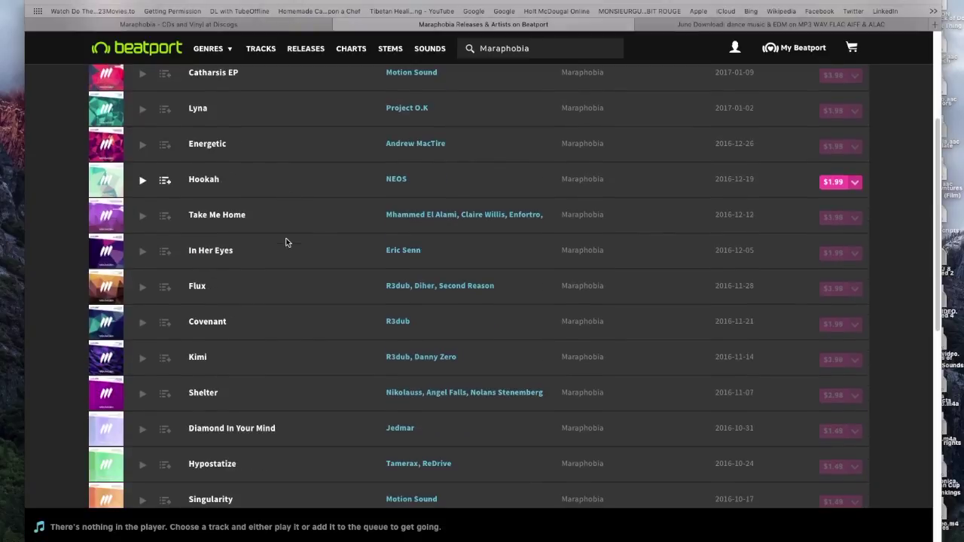
pyautogui.scroll(-8, 286, 242)
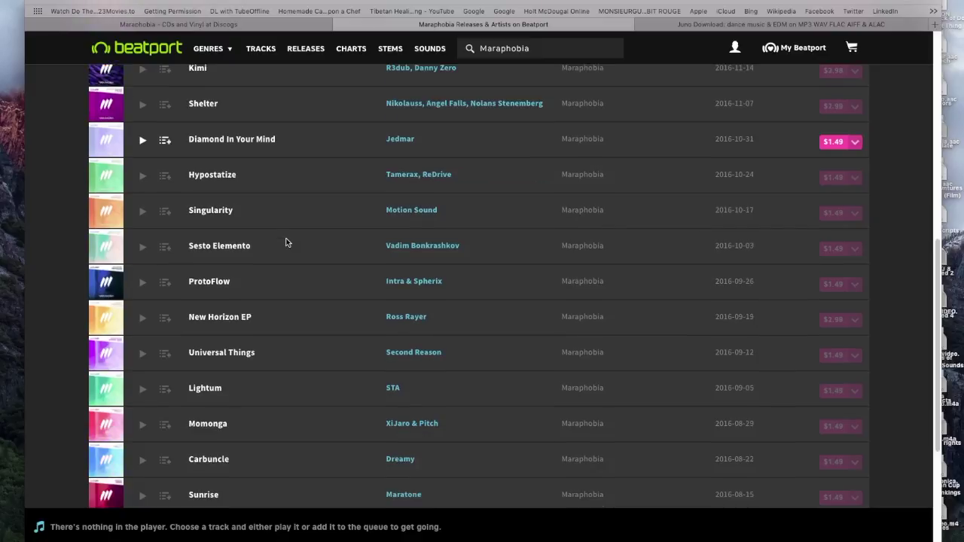
pyautogui.scroll(-2, 286, 242)
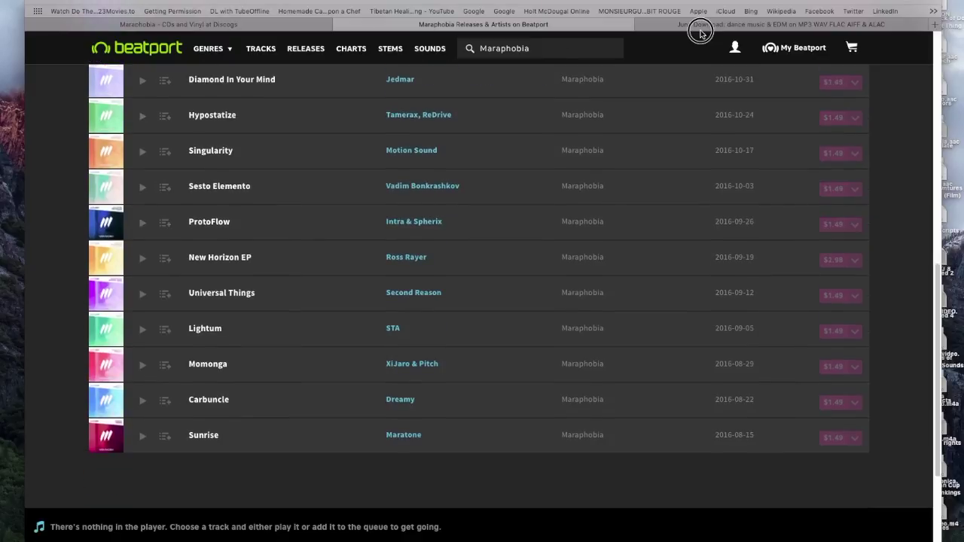
pyautogui.click(699, 27)
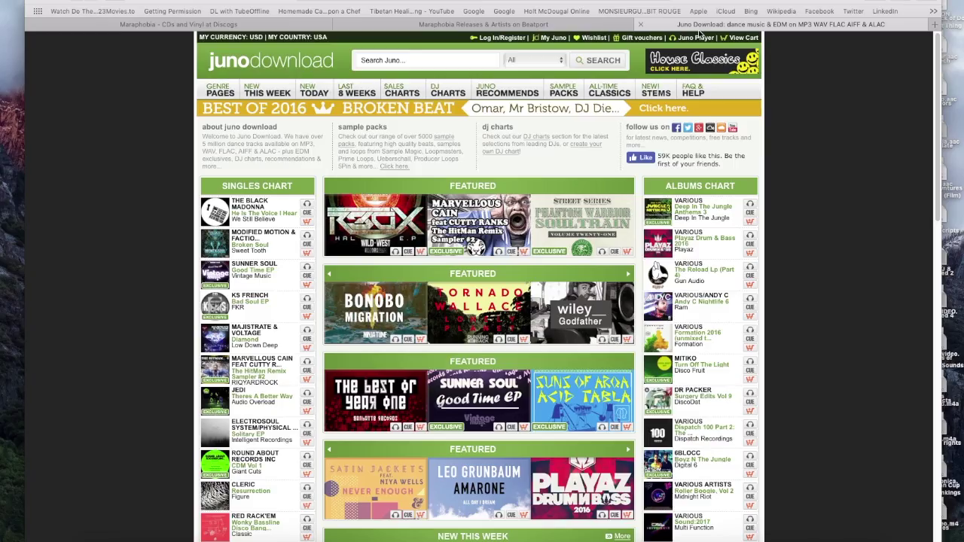
# Search Juno Download for 'Maraphobia' to list the label's releases.
pyautogui.click(446, 67)
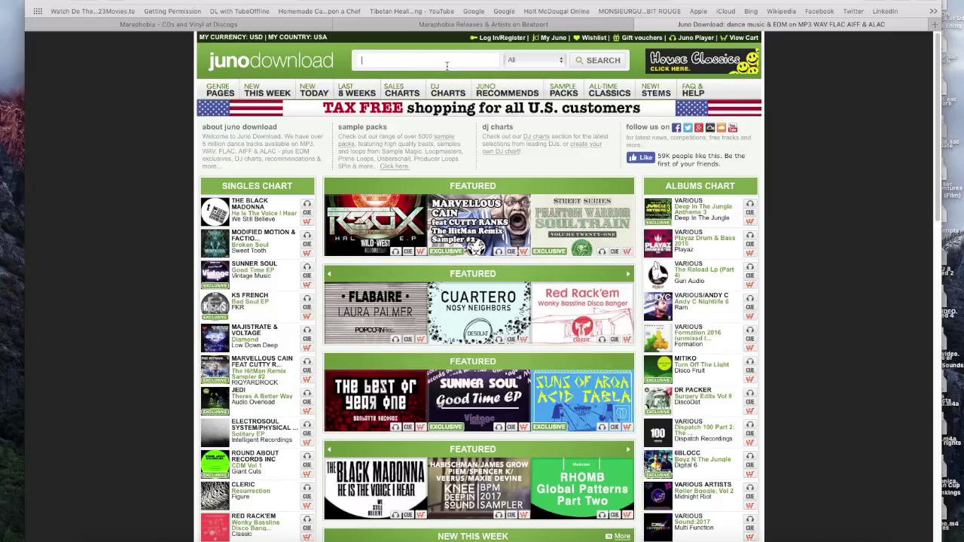
pyautogui.write('Juno')
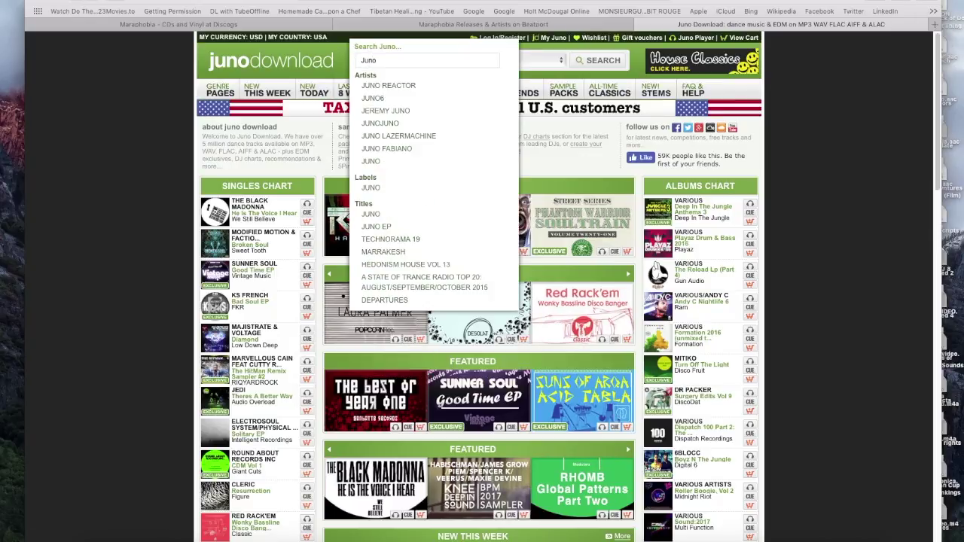
pyautogui.press('BackSpace')
pyautogui.press('BackSpace')
pyautogui.press('BackSpace')
pyautogui.press('BackSpace')
pyautogui.write('Ma')
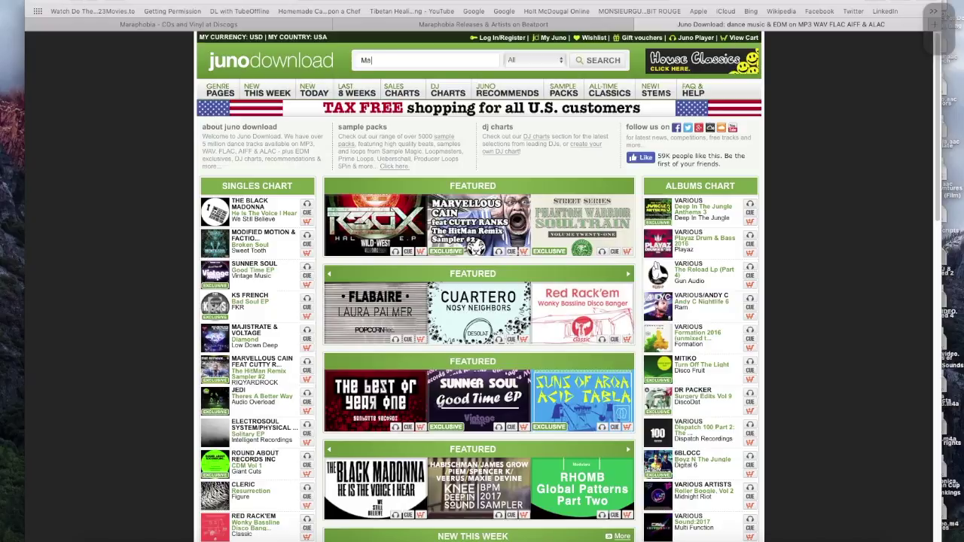
pyautogui.write('raphobia"')
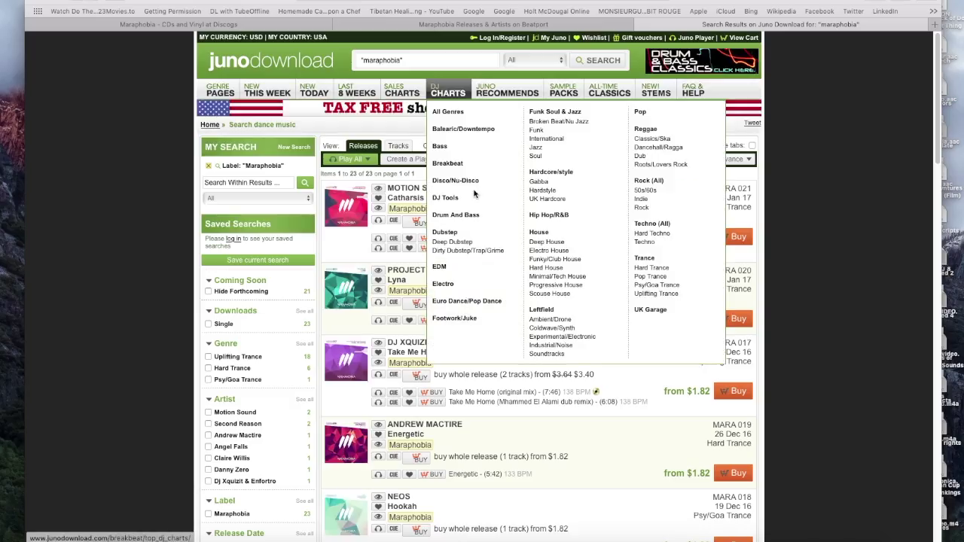
# Open the Intra & Spherix ProtoFlow (MARA007) release in a new tab.
pyautogui.scroll(-2, 368, 210)
pyautogui.scroll(-10, 369, 211)
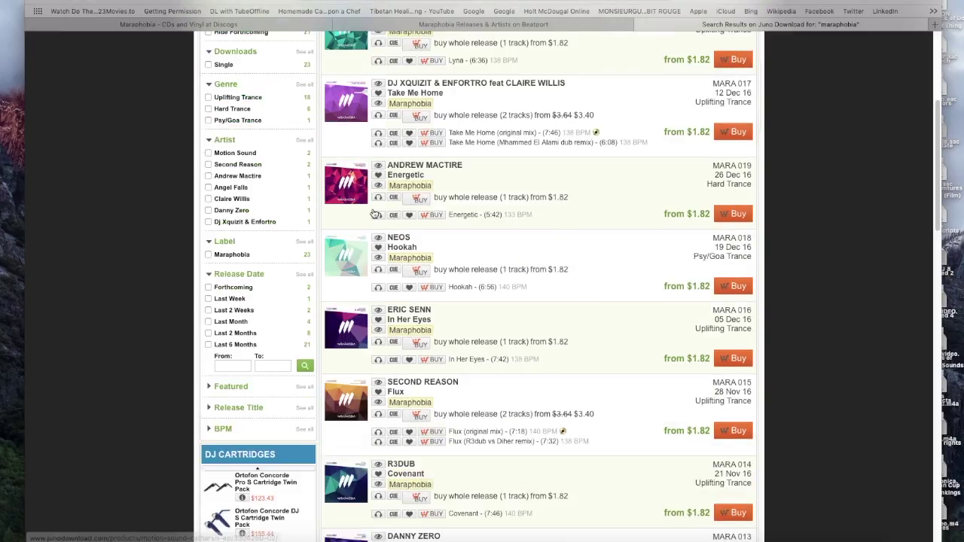
pyautogui.scroll(-5, 377, 212)
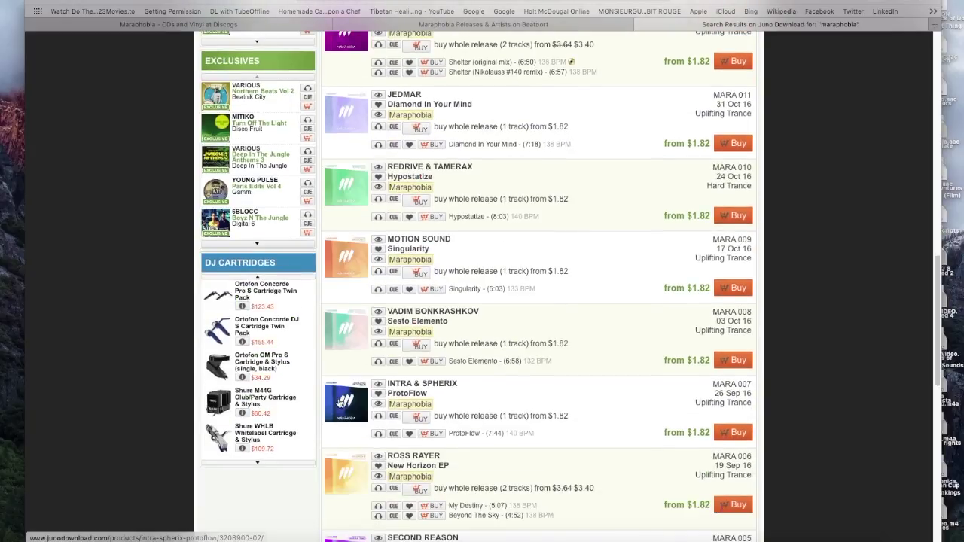
pyautogui.rightClick(340, 402)
pyautogui.click(390, 329)
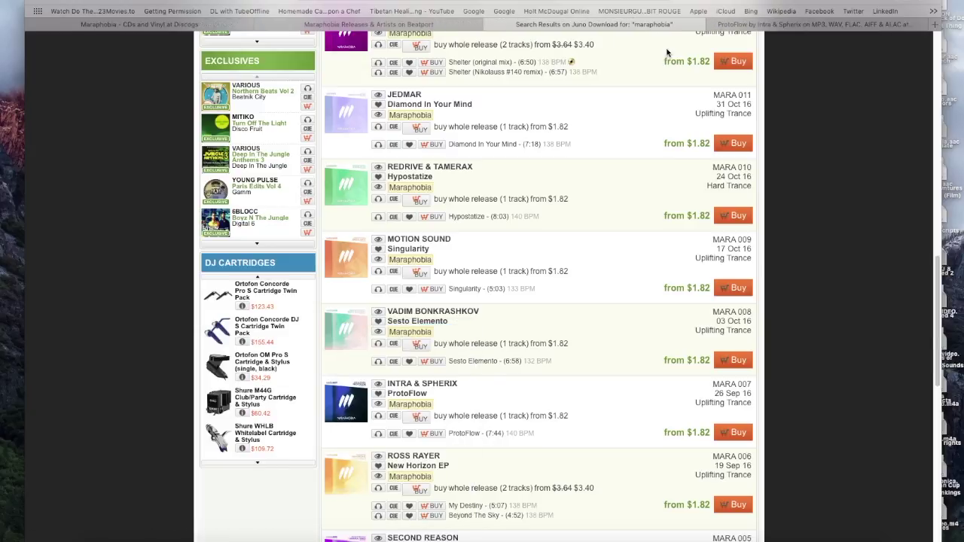
# Save the full-size ProtoFlow cover art as 'Maraphobia' in the Maraphobia artwork folder.
pyautogui.moveTo(742, 24); pyautogui.dragTo(525, 26)
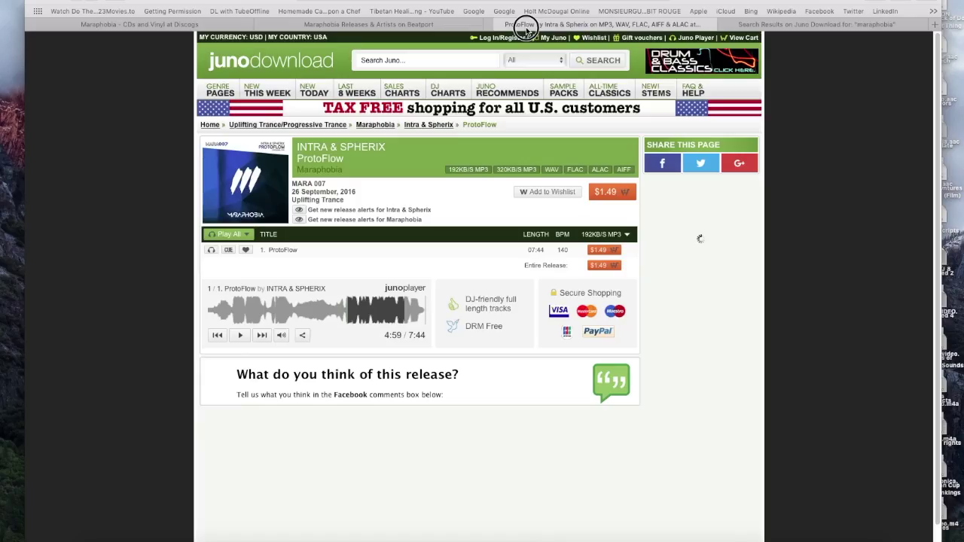
pyautogui.click(245, 178)
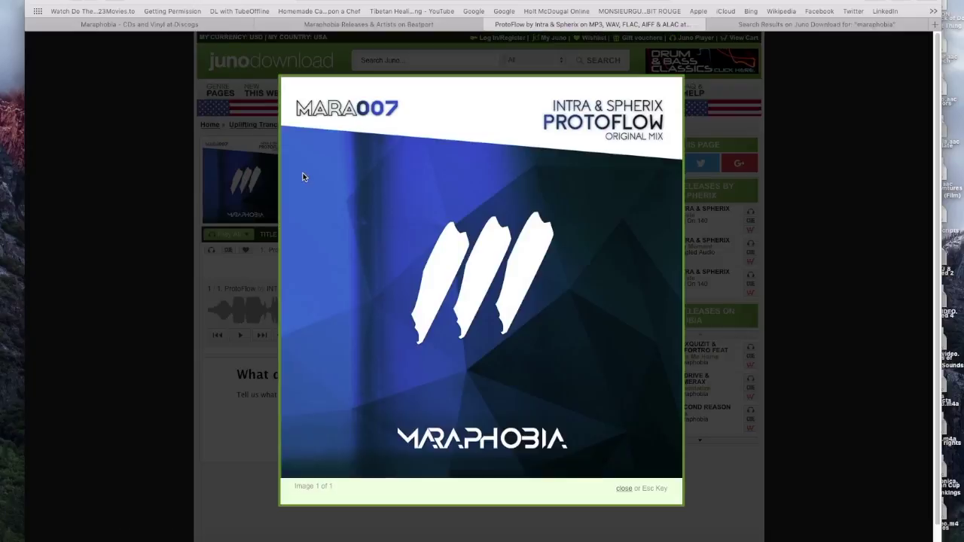
pyautogui.rightClick(359, 176)
pyautogui.click(379, 219)
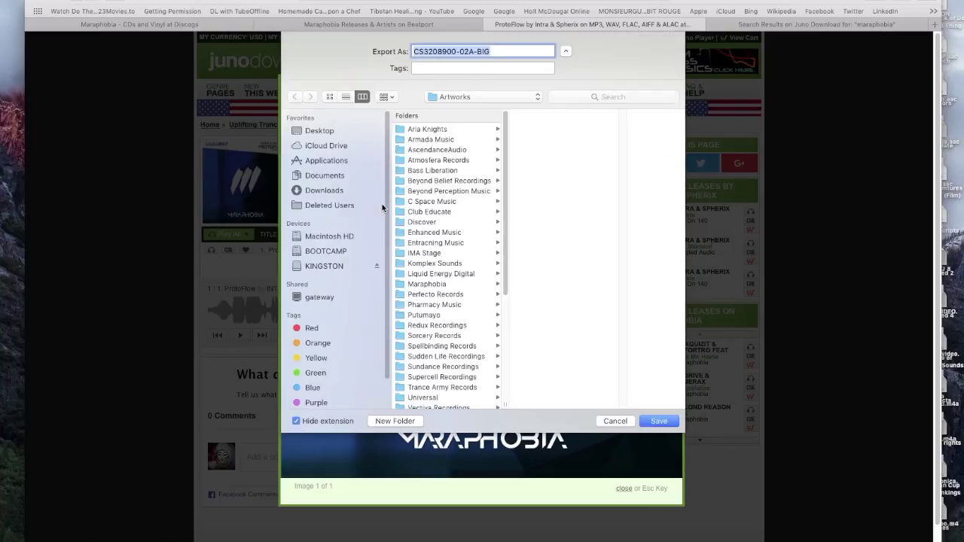
pyautogui.scroll(-5, 443, 225)
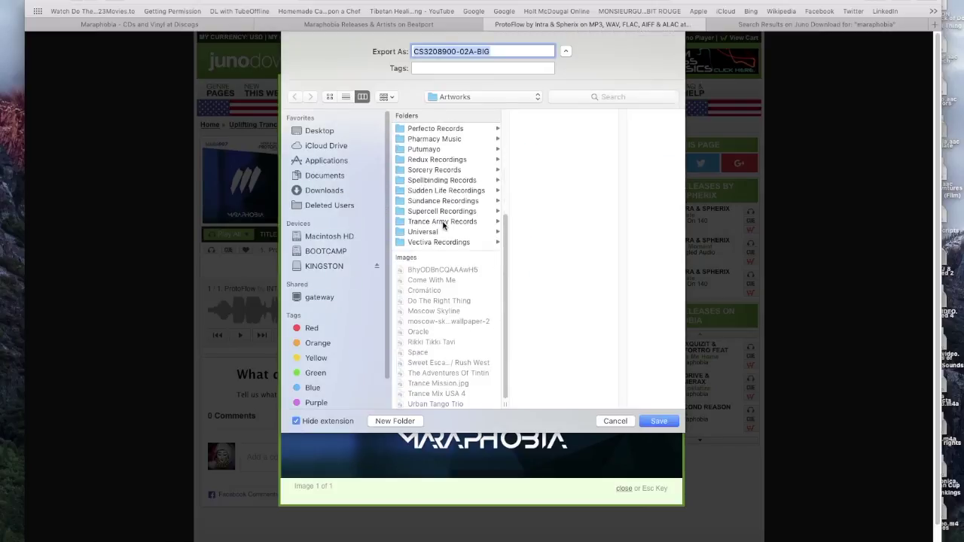
pyautogui.scroll(5, 443, 225)
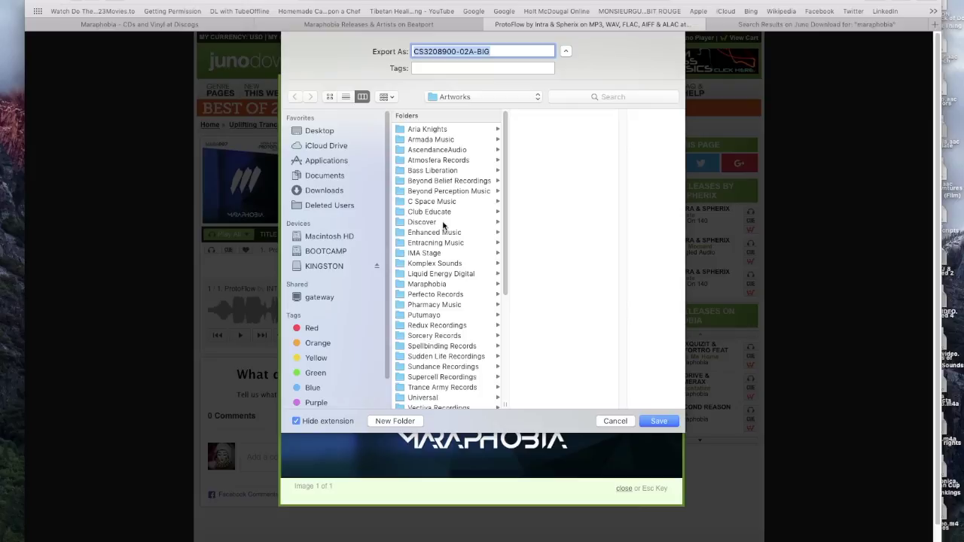
pyautogui.click(448, 283)
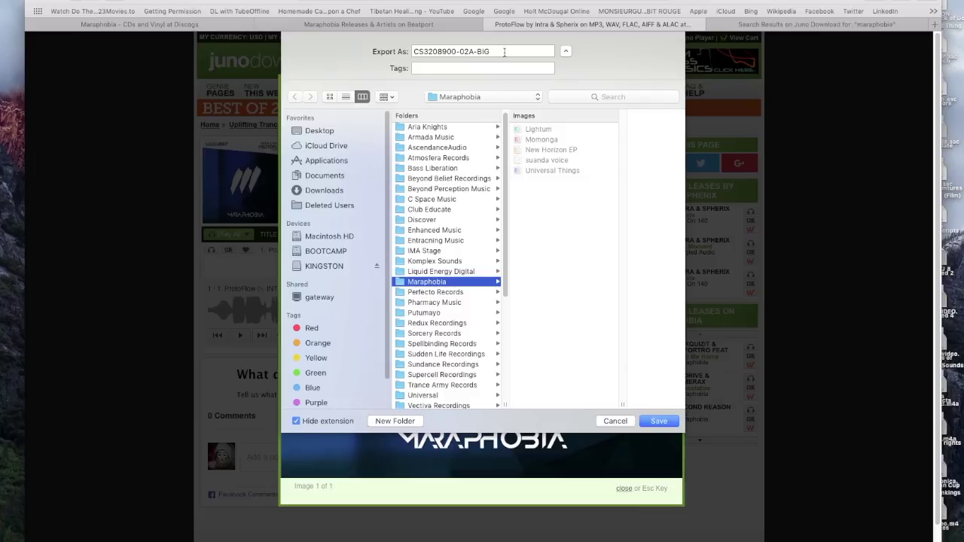
pyautogui.click(391, 48)
pyautogui.write('M')
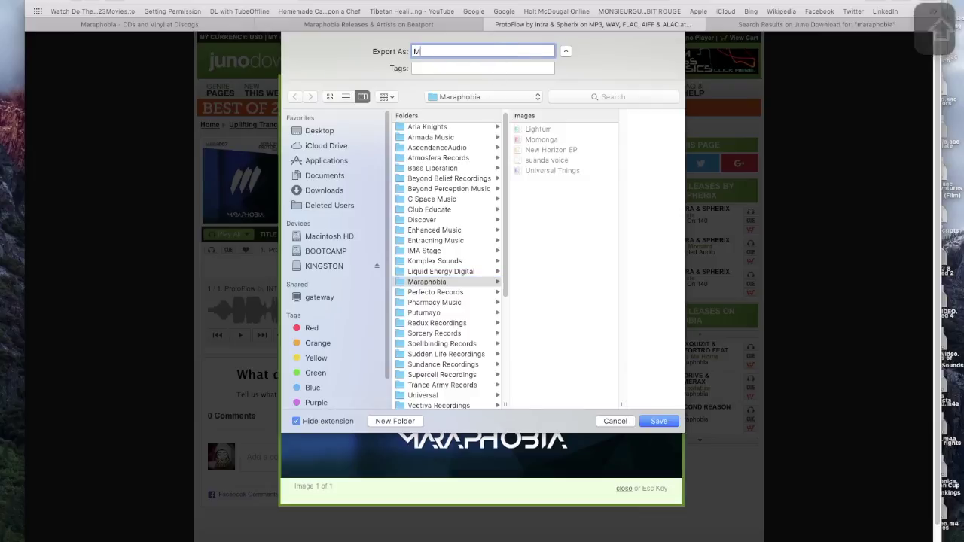
pyautogui.write('araphobia')
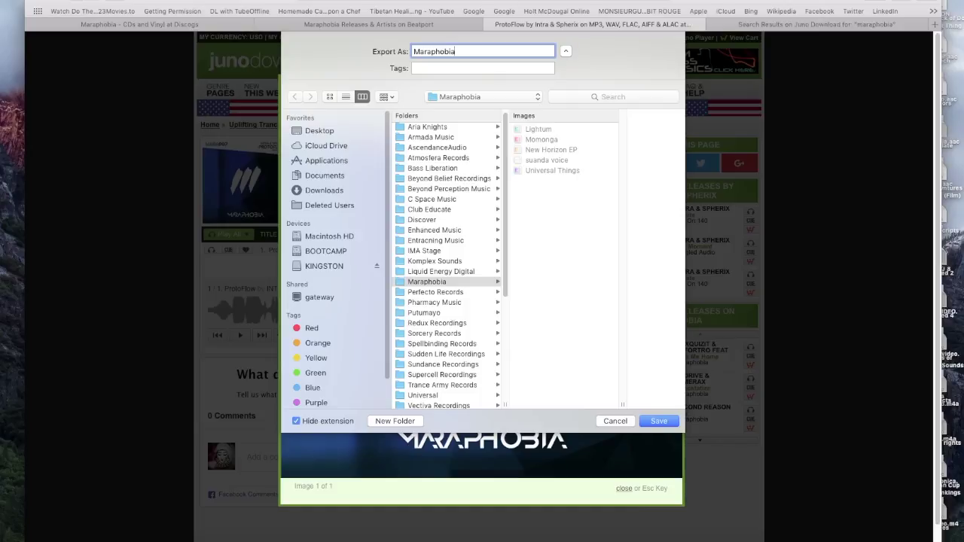
pyautogui.press('Return')
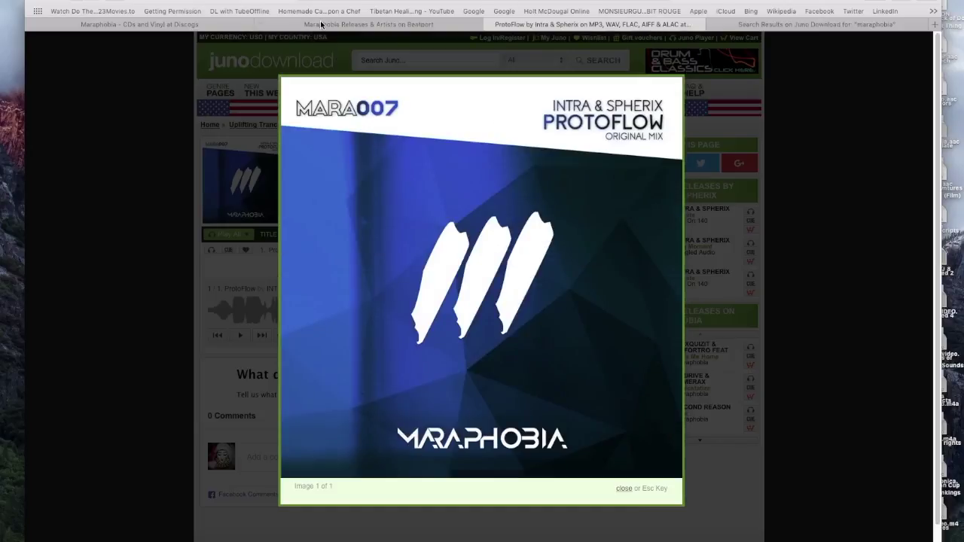
pyautogui.click(320, 24)
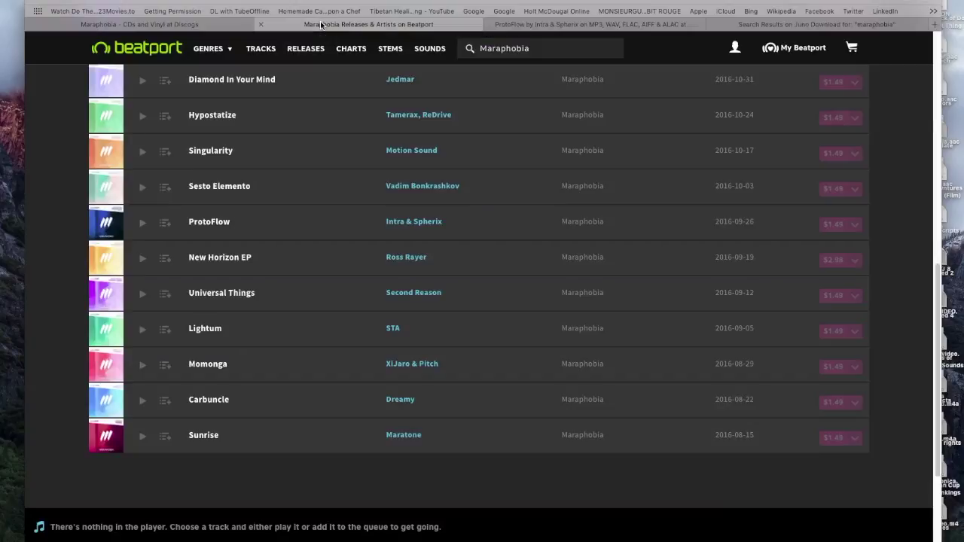
# Open Beatport's ProtoFlow page (MARA007, released 2016-09-26) in its own tab, keeping the label list.
pyautogui.click(204, 25)
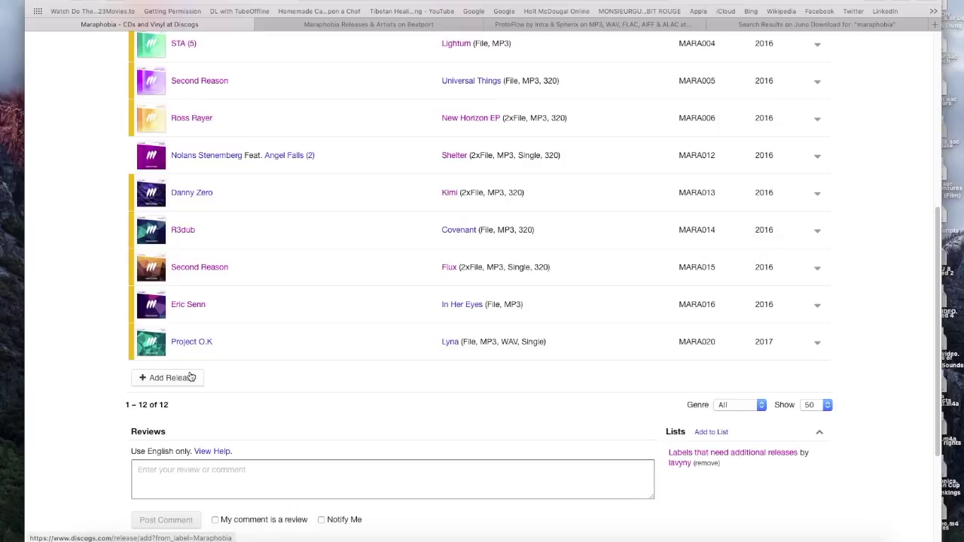
pyautogui.click(368, 24)
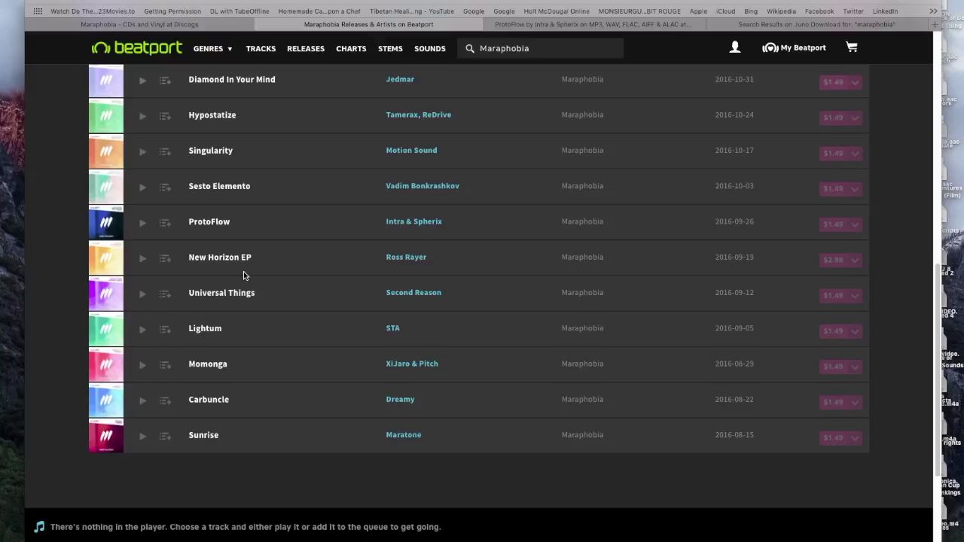
pyautogui.scroll(2, 254, 239)
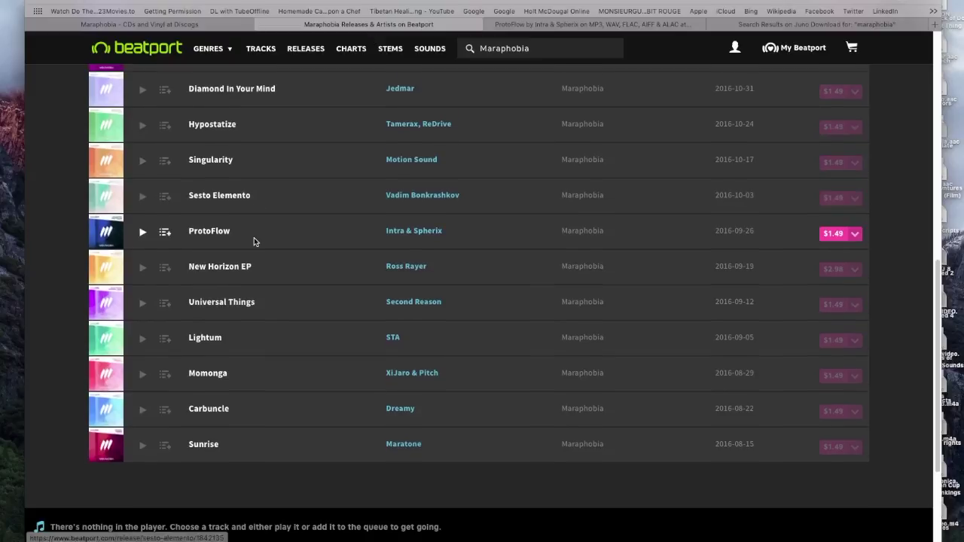
pyautogui.scroll(1, 254, 239)
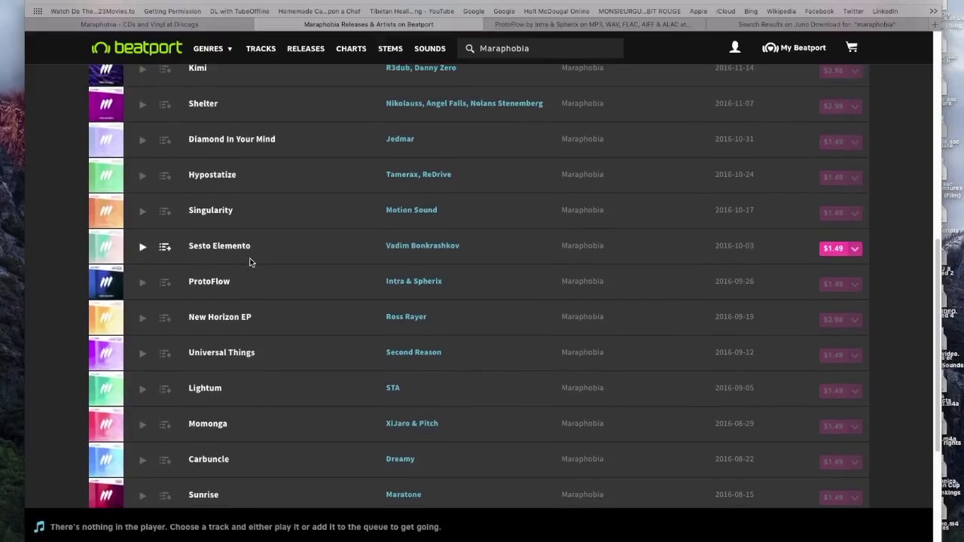
pyautogui.rightClick(222, 281)
pyautogui.click(296, 261)
pyautogui.press('super+t')
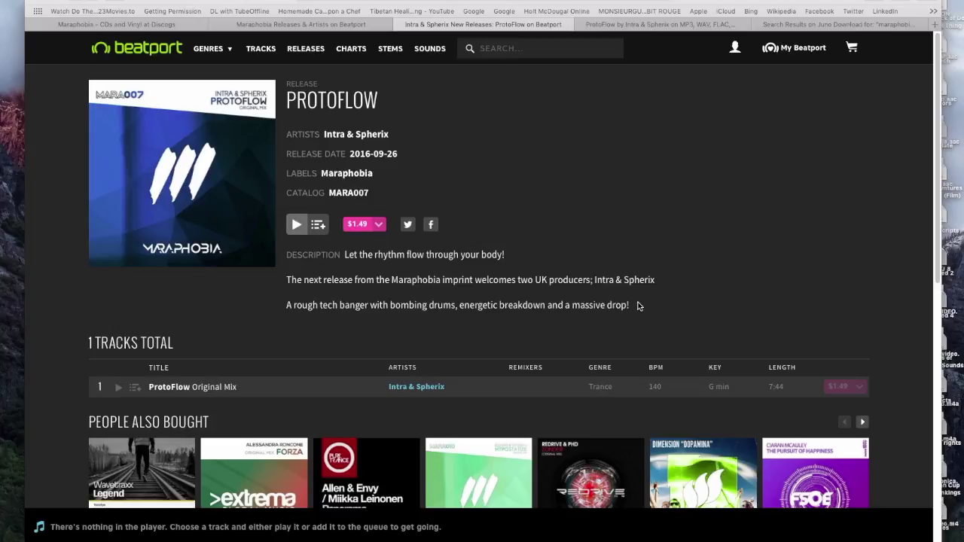
pyautogui.click(338, 24)
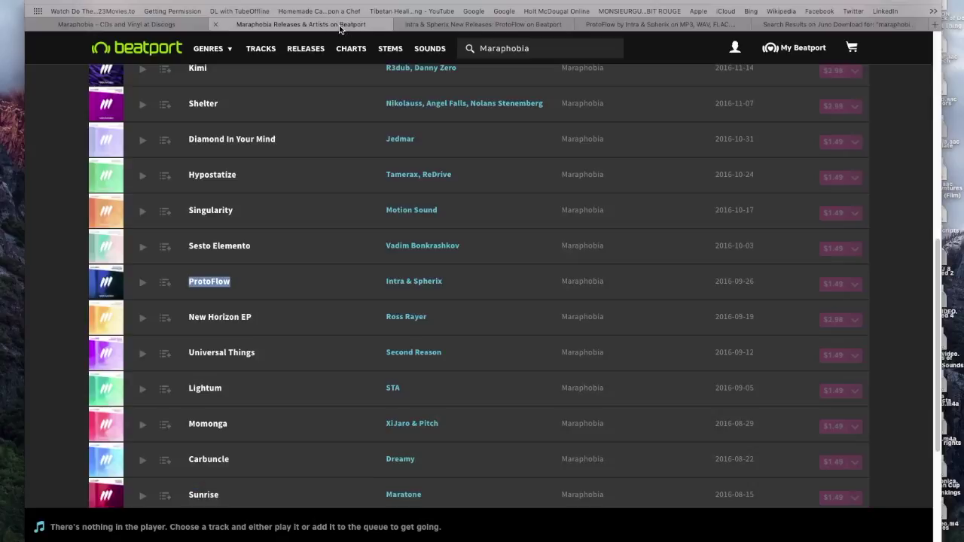
# Start an Add Release form from the bottom of the Discogs Maraphobia label page.
pyautogui.click(199, 25)
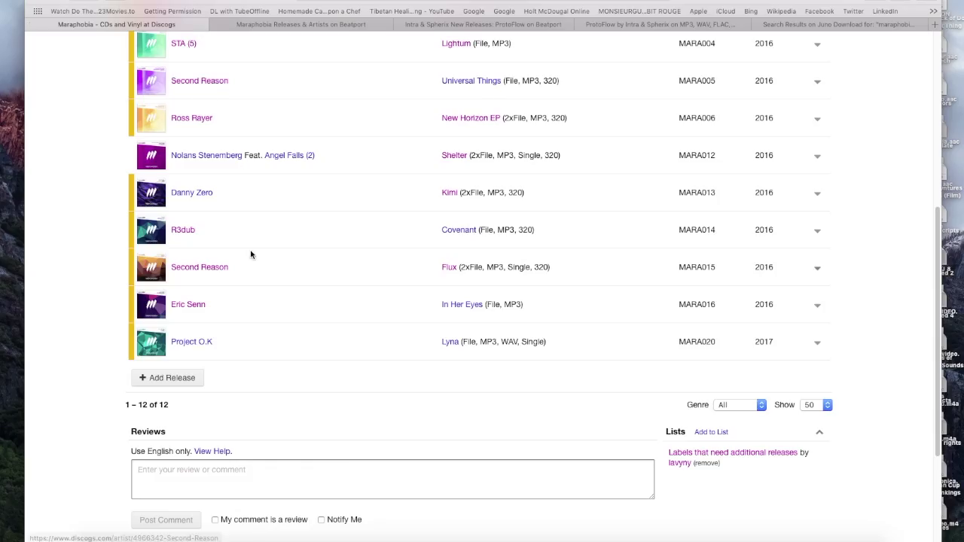
pyautogui.scroll(-1, 248, 271)
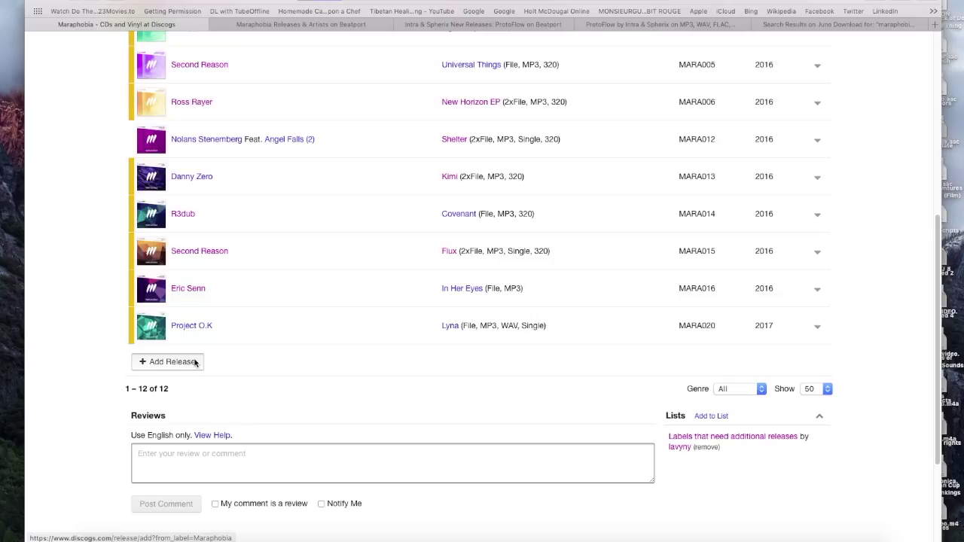
pyautogui.click(169, 361)
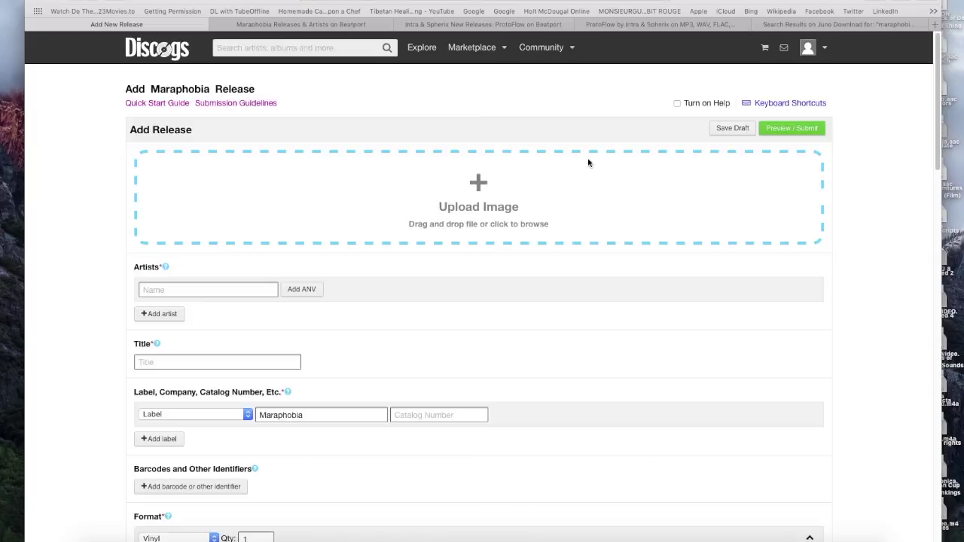
# Focus the Catalog Number field so the empty Maraphobia form is kept as a draft.
pyautogui.scroll(-1, 527, 354)
pyautogui.click(464, 402)
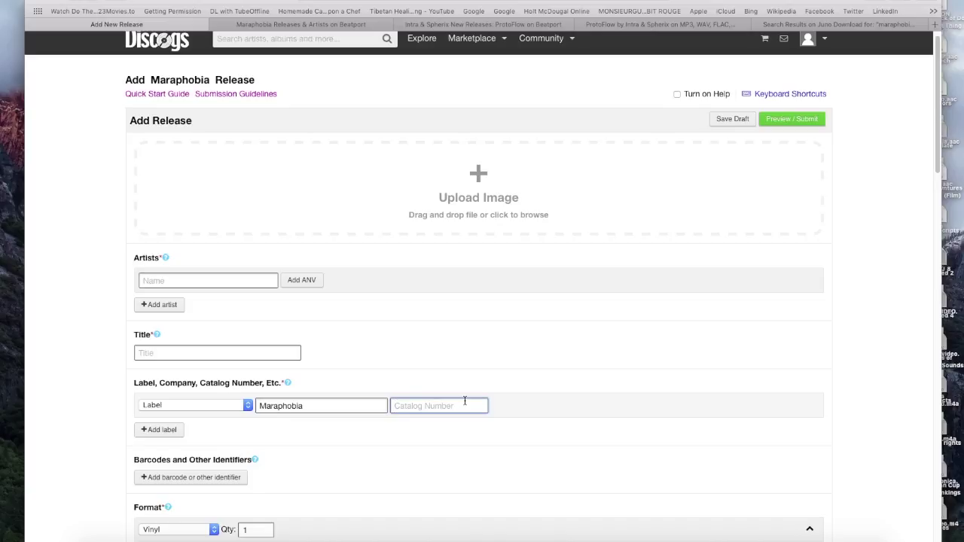
pyautogui.click(358, 27)
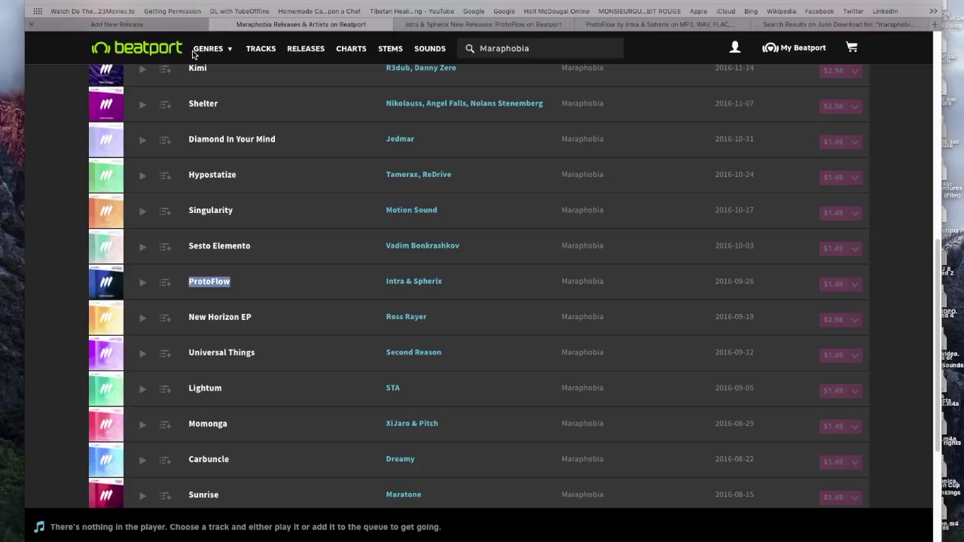
pyautogui.hotkey('ctrl', 'shift', 'Tab')
# Look over the draft form, then bring up Beatport's ProtoFlow release page for reference.
pyautogui.scroll(-10, 397, 194)
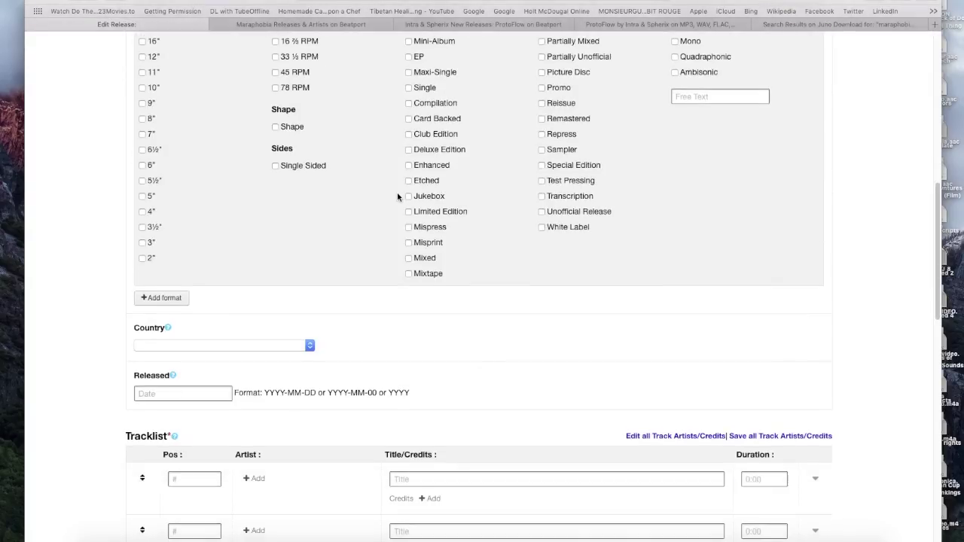
pyautogui.scroll(-10, 397, 192)
pyautogui.scroll(5, 397, 194)
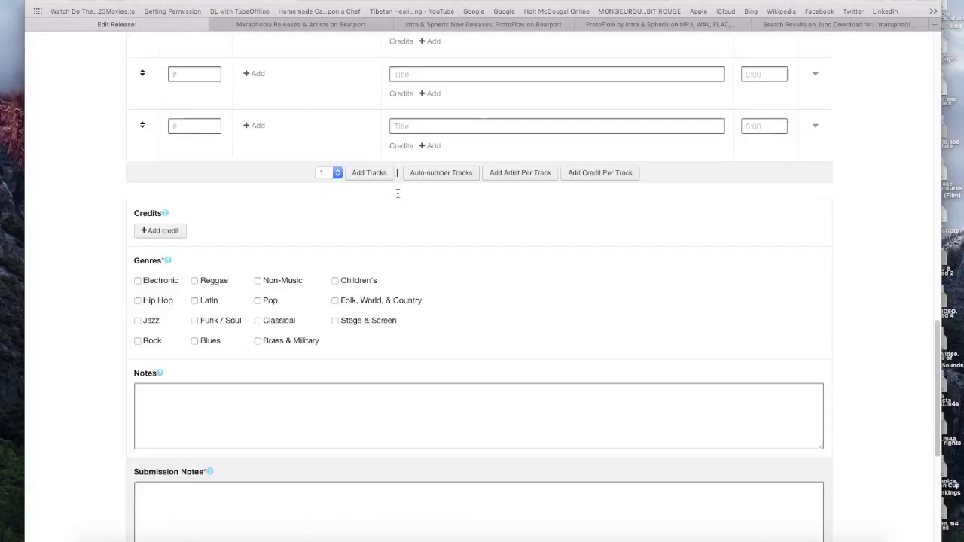
pyautogui.scroll(15, 398, 194)
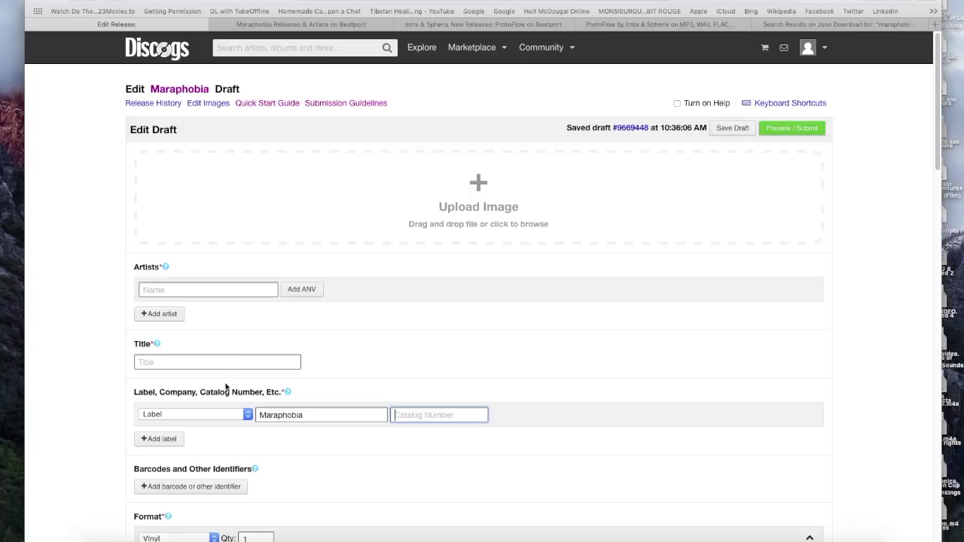
pyautogui.click(365, 26)
pyautogui.click(449, 28)
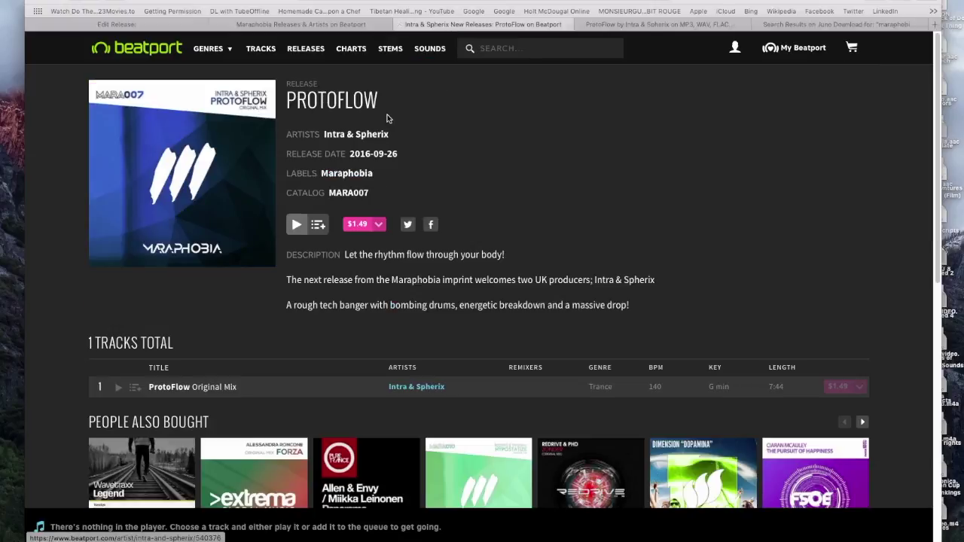
# Set the release title to ProtoFlow, matching Beatport's capitalisation.
pyautogui.click(181, 30)
pyautogui.click(194, 291)
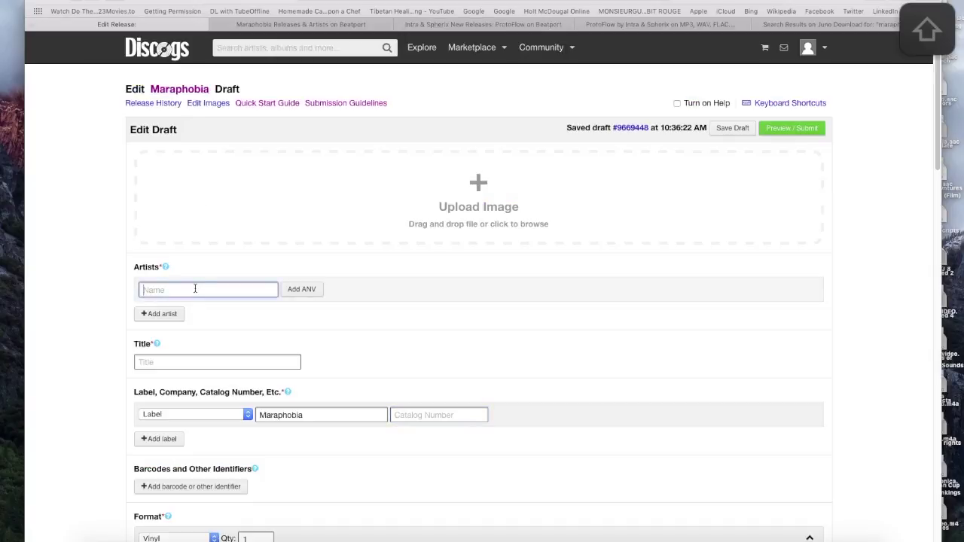
pyautogui.write('ProtoFlow')
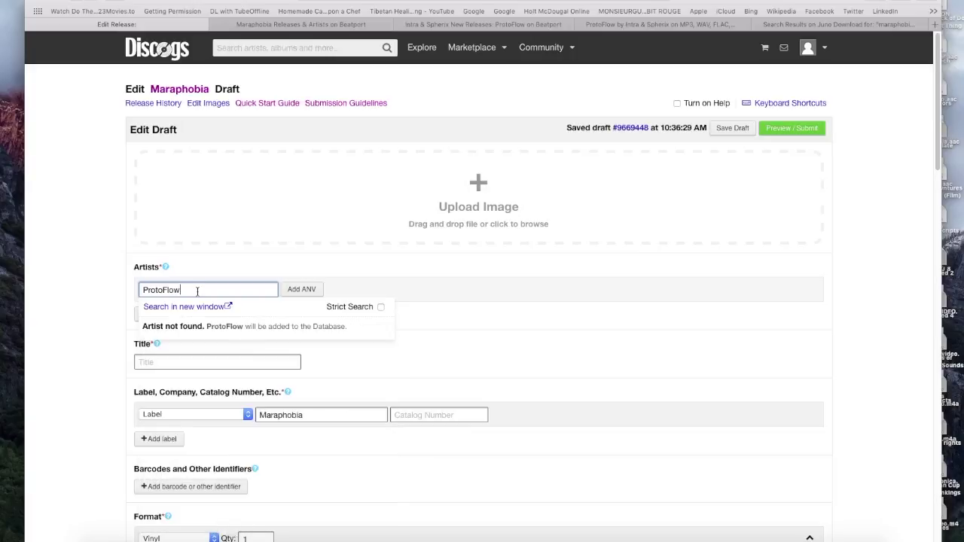
pyautogui.moveTo(198, 292); pyautogui.dragTo(106, 289)
pyautogui.press('super+x')
pyautogui.click(156, 360)
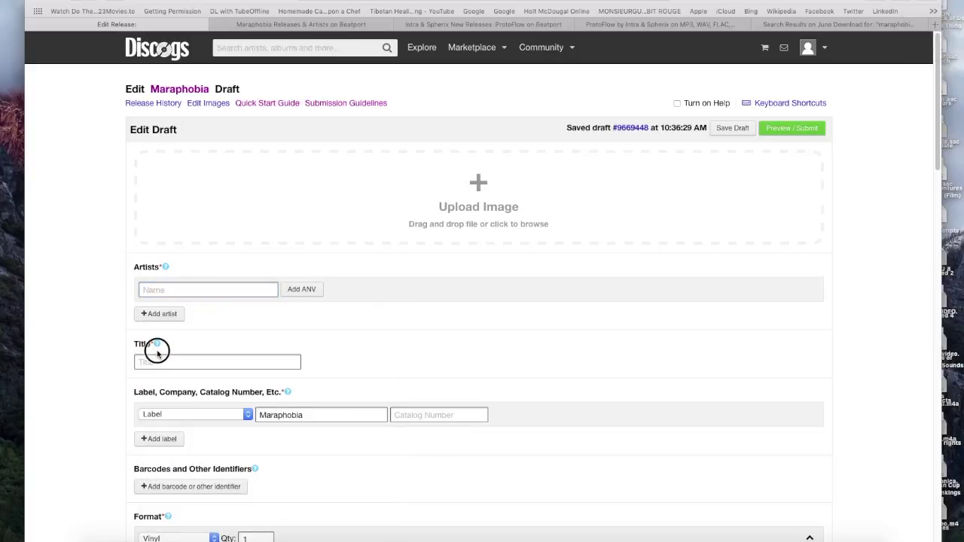
pyautogui.press('super+v')
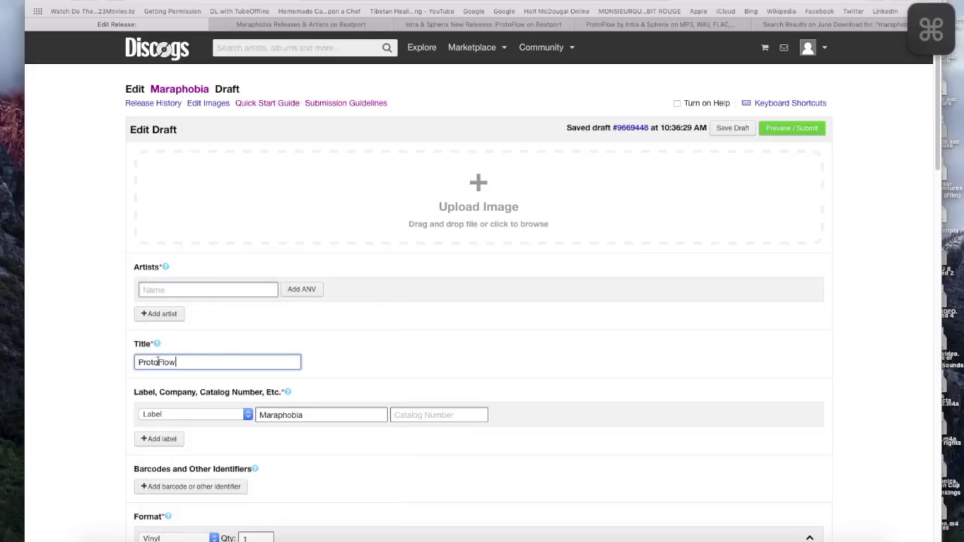
pyautogui.click(349, 25)
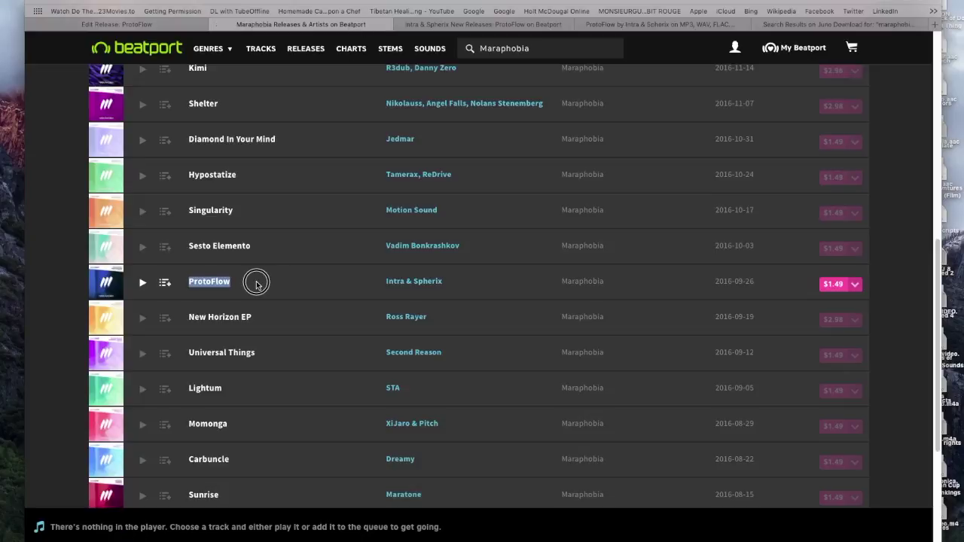
pyautogui.moveTo(253, 280); pyautogui.dragTo(196, 281)
pyautogui.press('super+c')
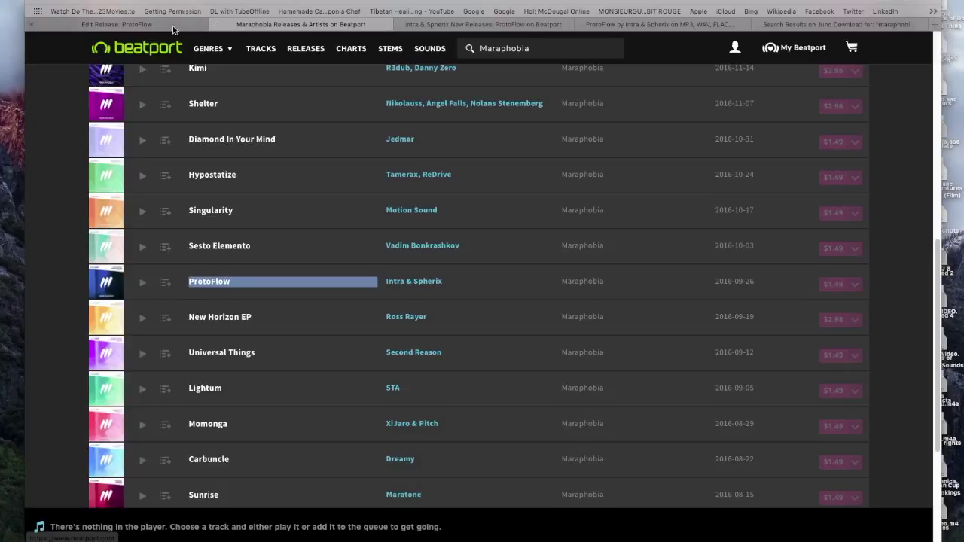
pyautogui.press('super+alt+Left')
pyautogui.press('super+a')
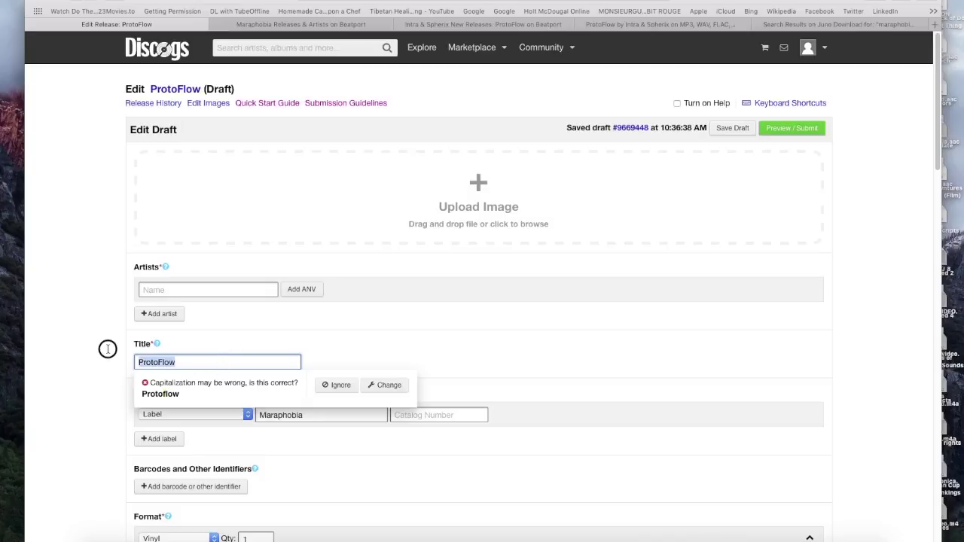
pyautogui.press('super+v')
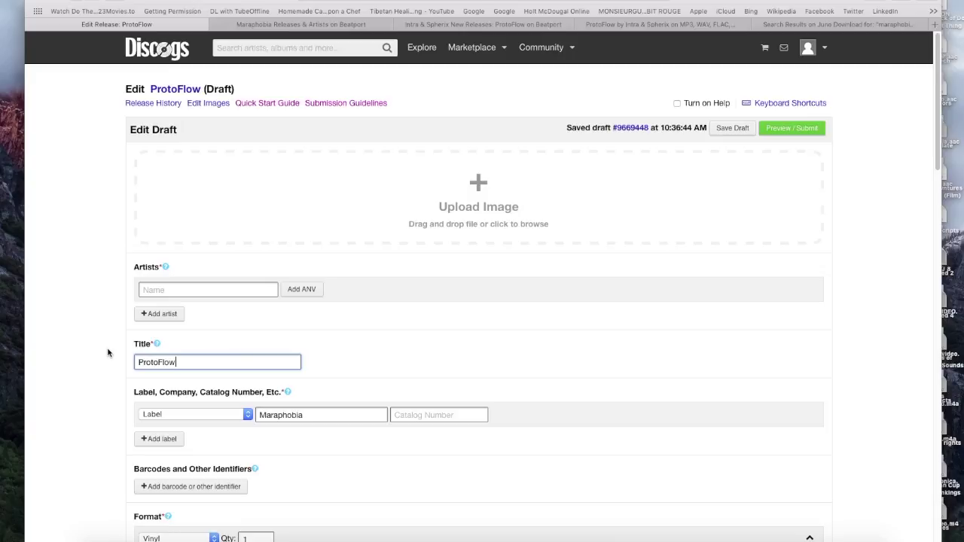
# Copy 'Intra & Spherix' from Beatport and paste it as the artist name.
pyautogui.click(186, 289)
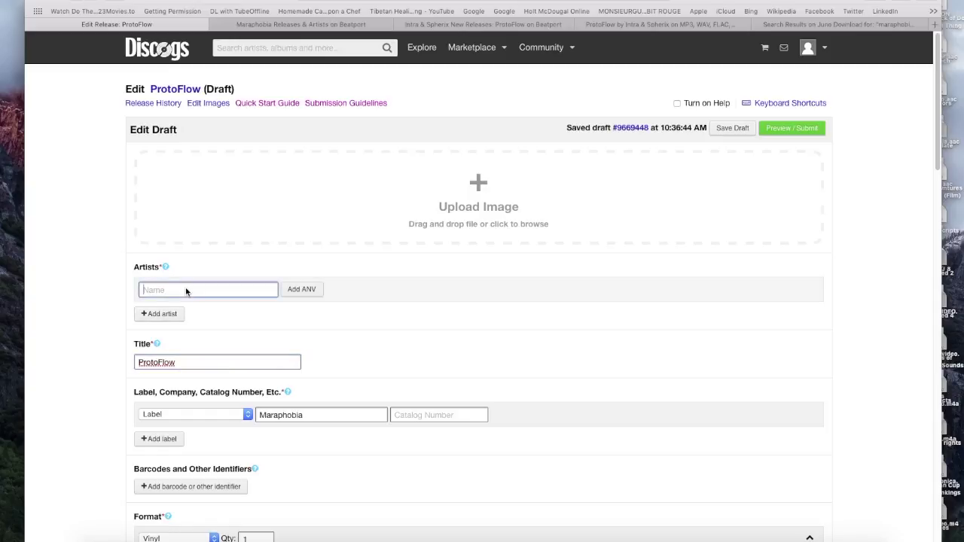
pyautogui.click(347, 25)
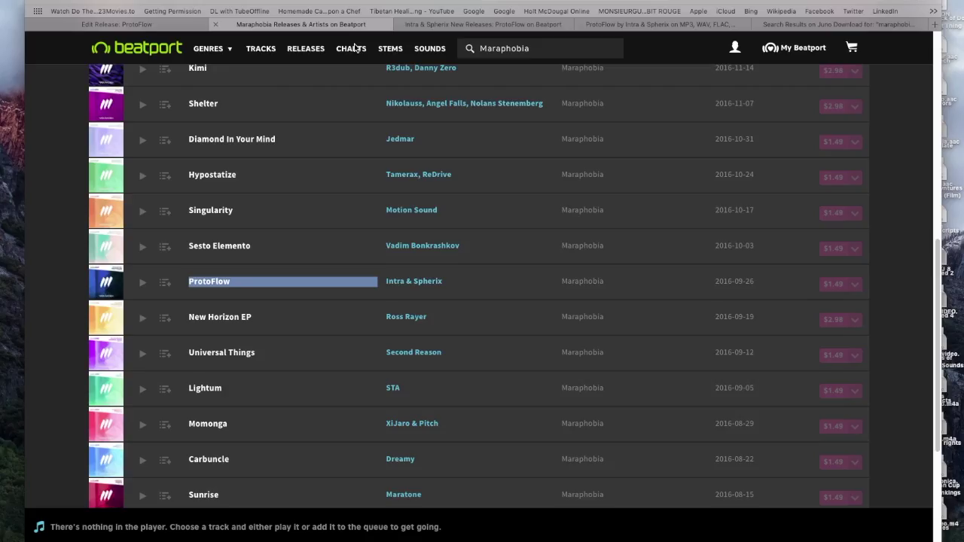
pyautogui.moveTo(447, 280); pyautogui.dragTo(386, 281)
pyautogui.press('super+c')
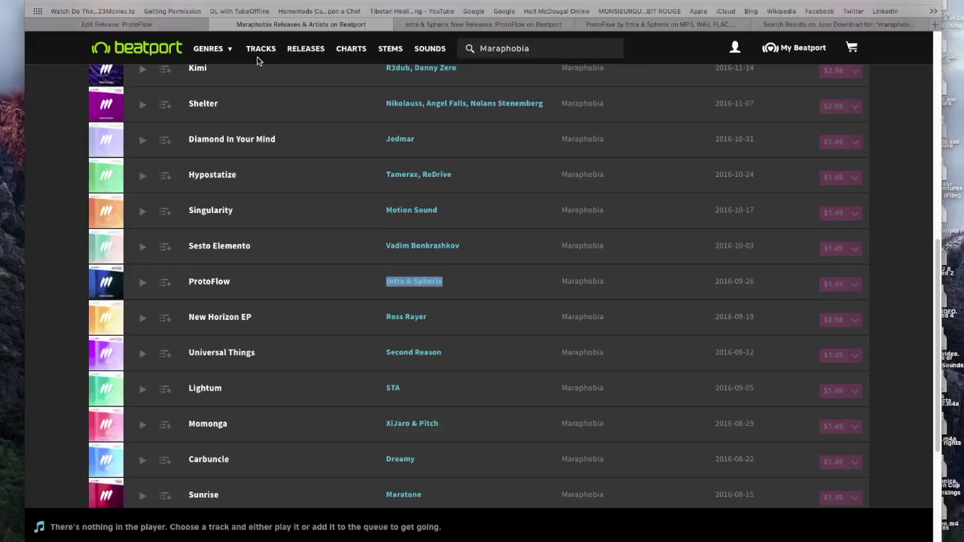
pyautogui.click(230, 50)
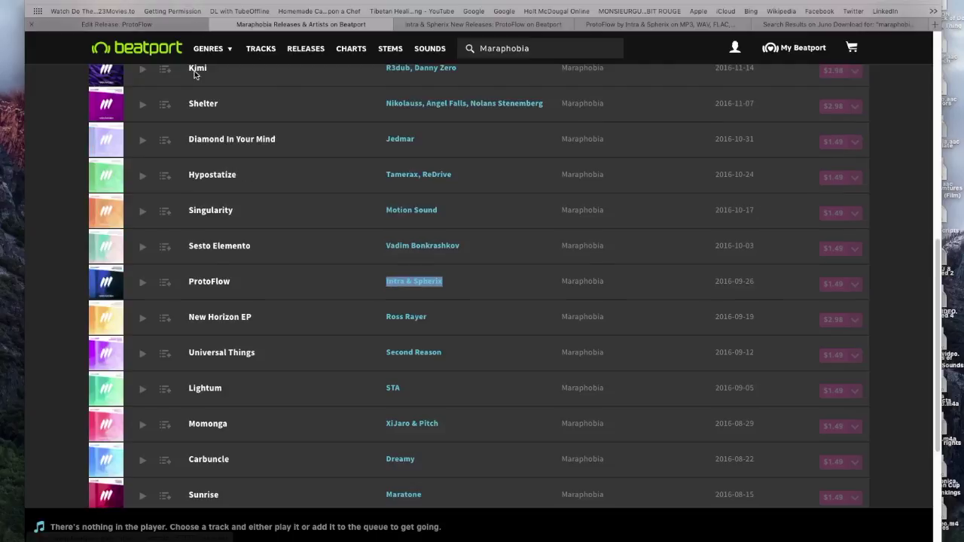
pyautogui.click(117, 25)
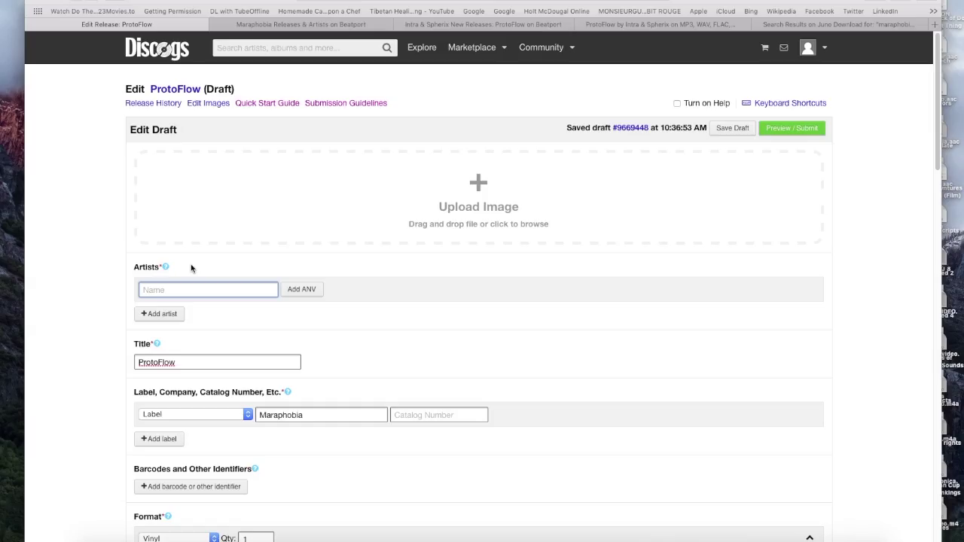
pyautogui.press('super+v')
pyautogui.click(407, 418)
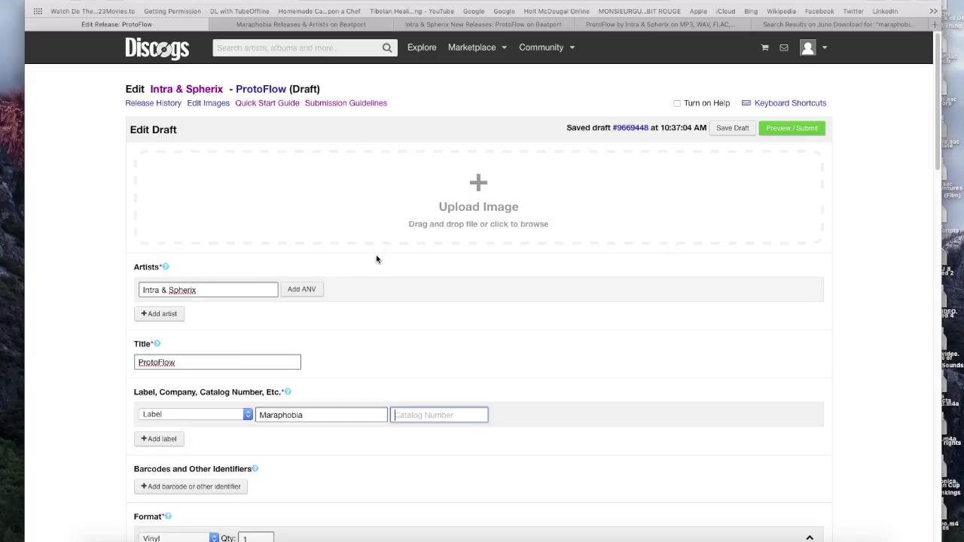
# Copy the release date 2016-09-26 from Beatport's ProtoFlow page.
pyautogui.click(341, 27)
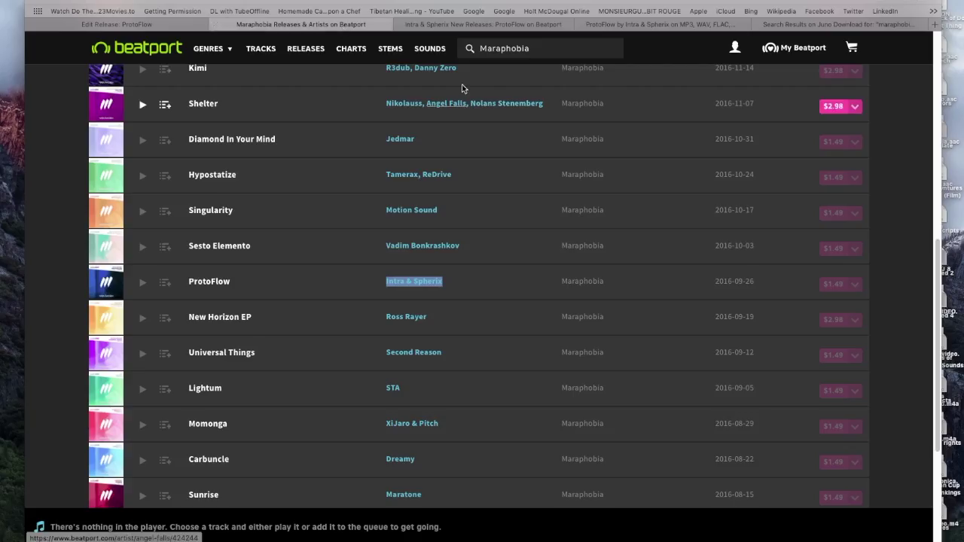
pyautogui.click(486, 25)
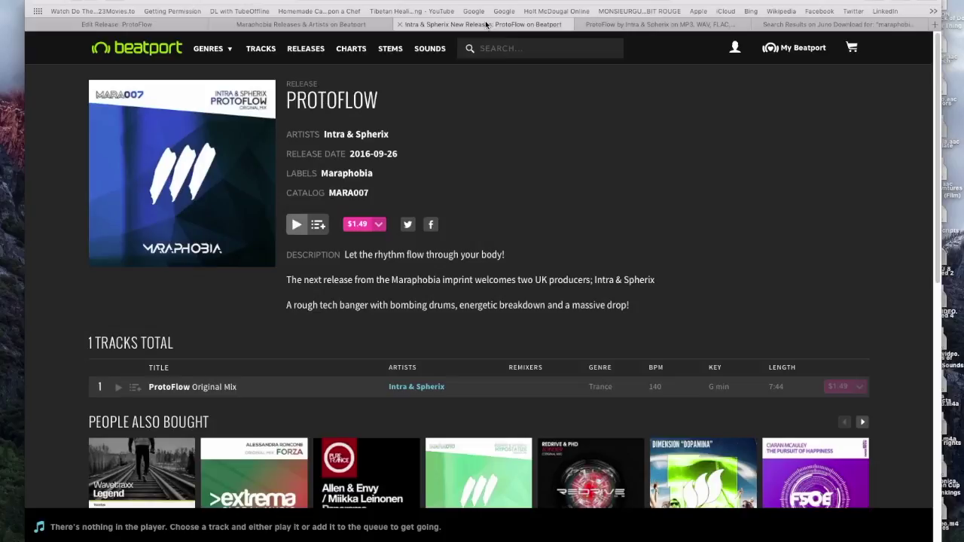
pyautogui.moveTo(400, 154); pyautogui.dragTo(350, 153)
pyautogui.press('super+c')
pyautogui.click(116, 24)
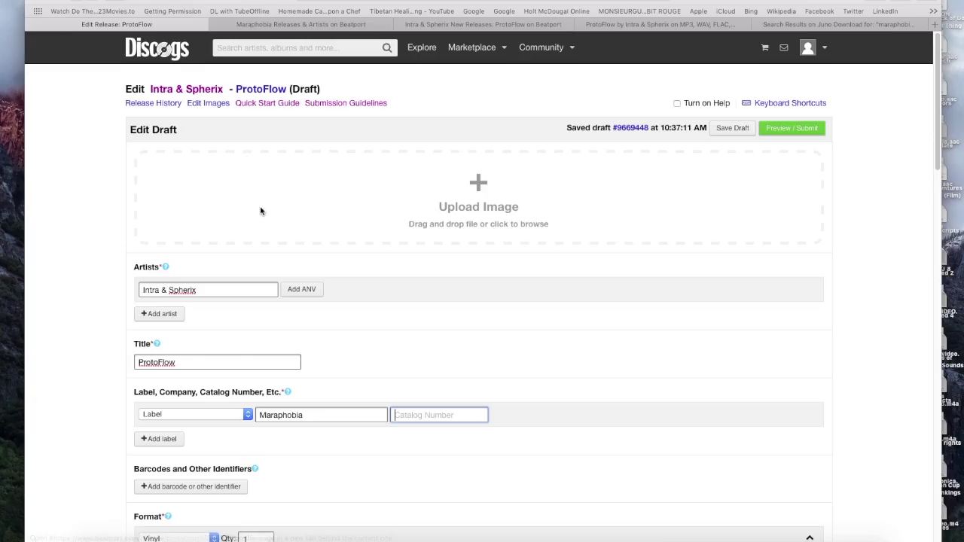
# Paste 2016-09-26 into Released and browse the Country list without choosing.
pyautogui.scroll(-15, 270, 332)
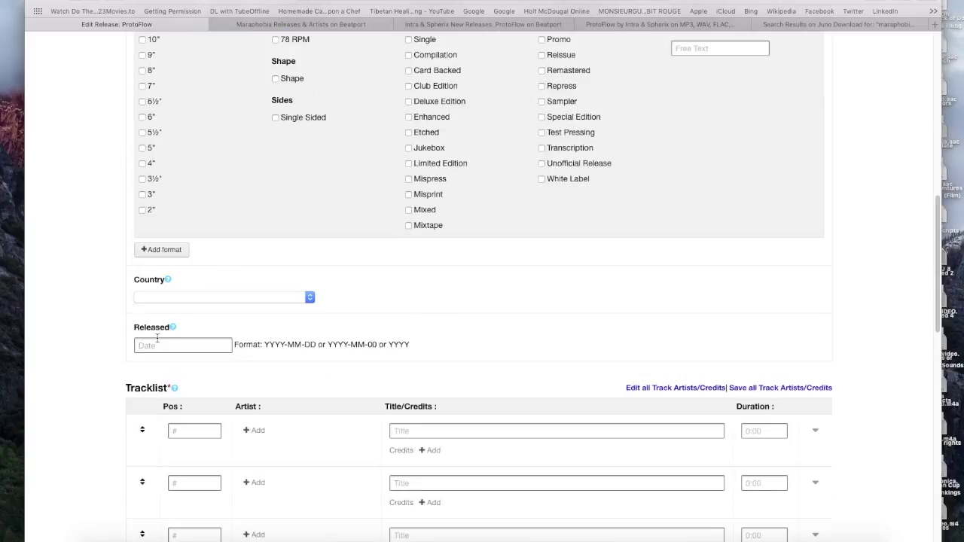
pyautogui.click(157, 343)
pyautogui.press('super+v')
pyautogui.click(203, 297)
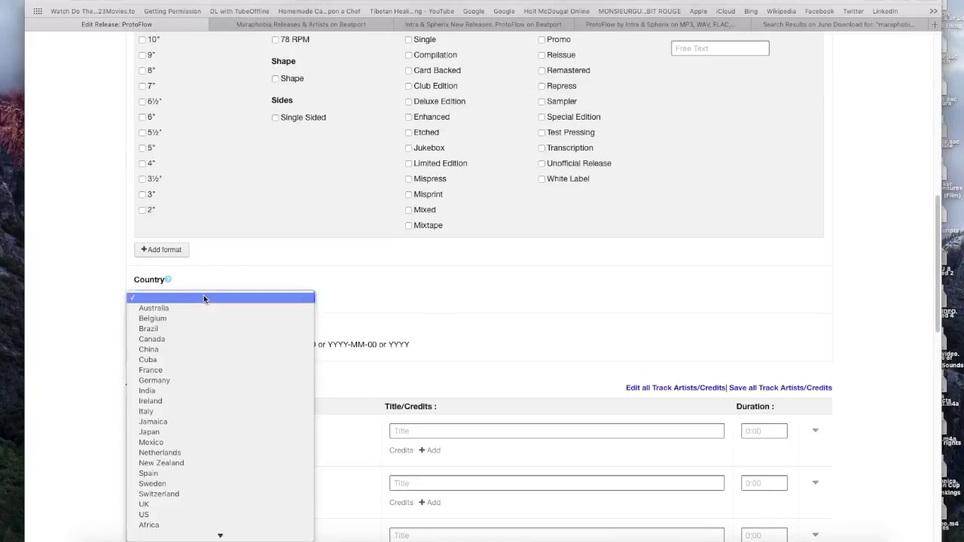
pyautogui.scroll(-2, 219, 374)
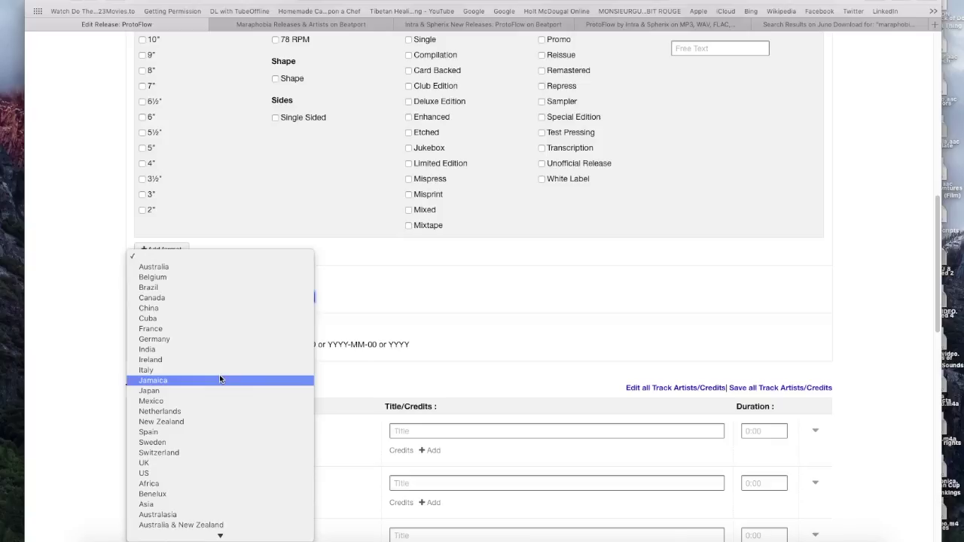
pyautogui.scroll(-1, 219, 379)
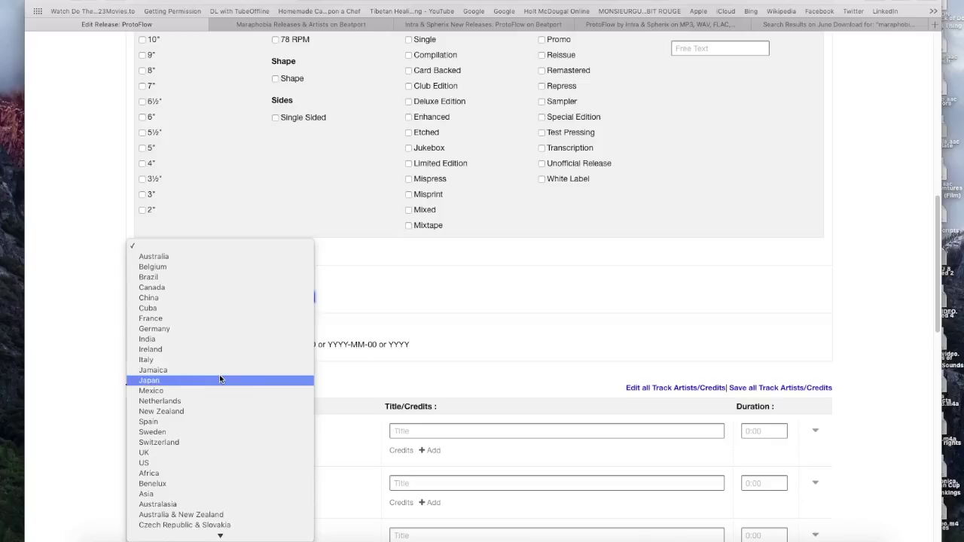
pyautogui.click(353, 331)
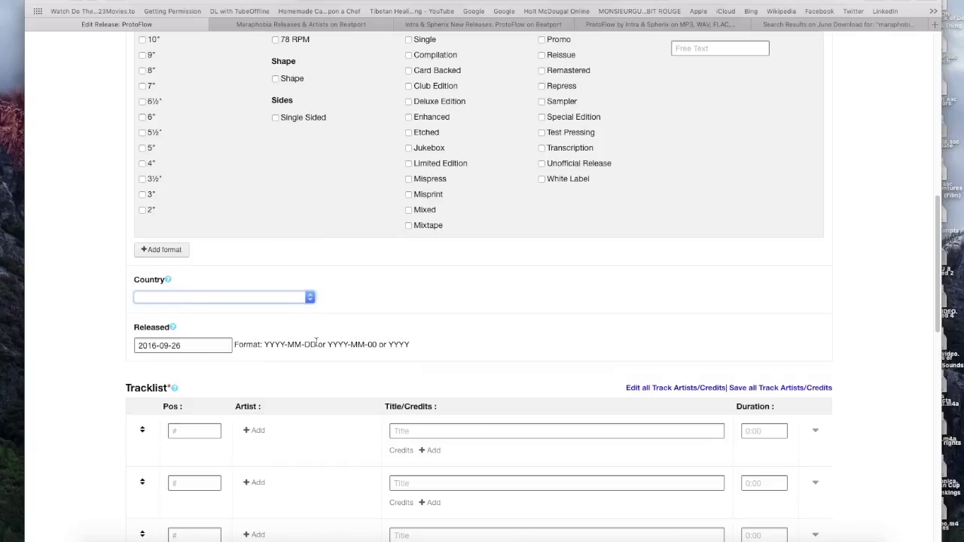
# Replace the release date with a month-name date, typing 'Jan 31, 199'.
pyautogui.moveTo(328, 344); pyautogui.dragTo(374, 343)
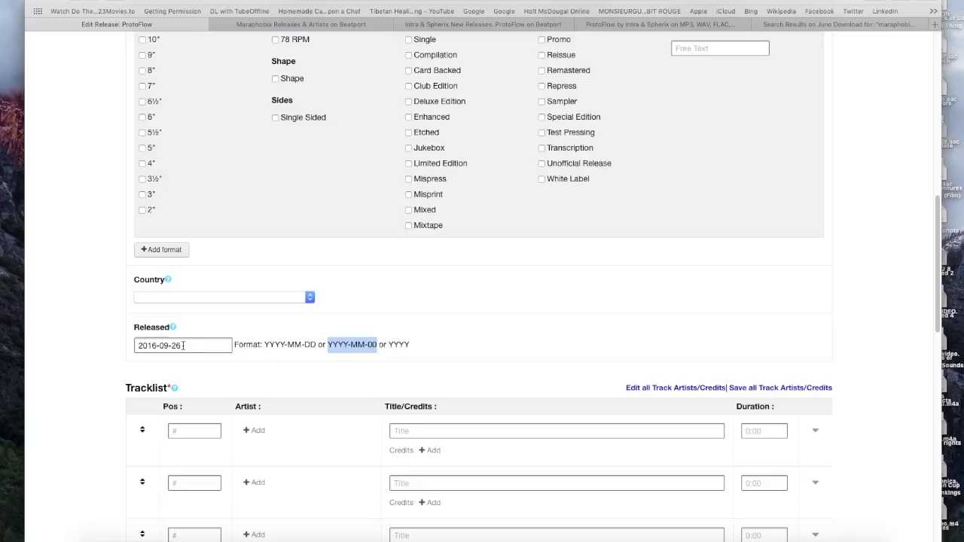
pyautogui.moveTo(183, 345); pyautogui.dragTo(82, 341)
pyautogui.write('Jan')
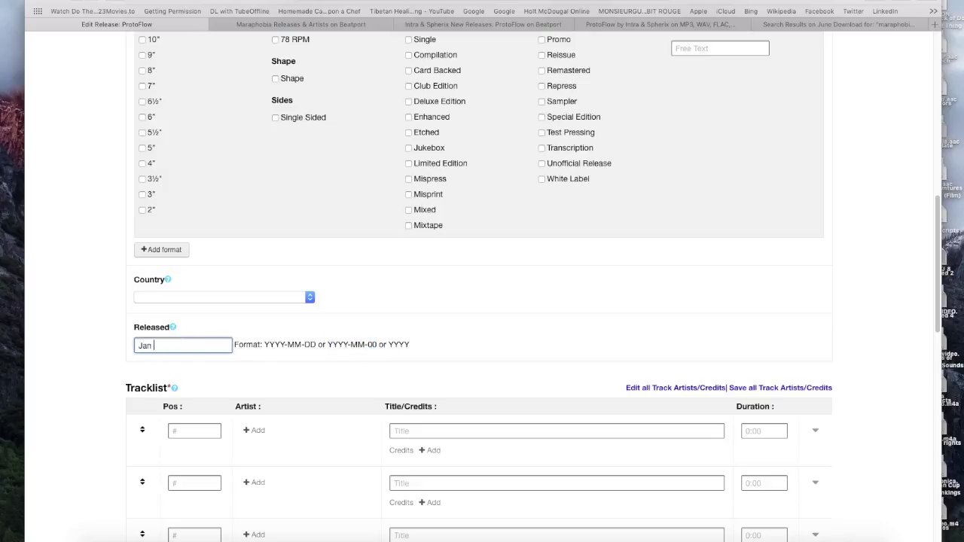
pyautogui.write(' 31, 1999')
# Preview the ProtoFlow draft to see which fields are flagged as errors.
pyautogui.scroll(-10, 97, 336)
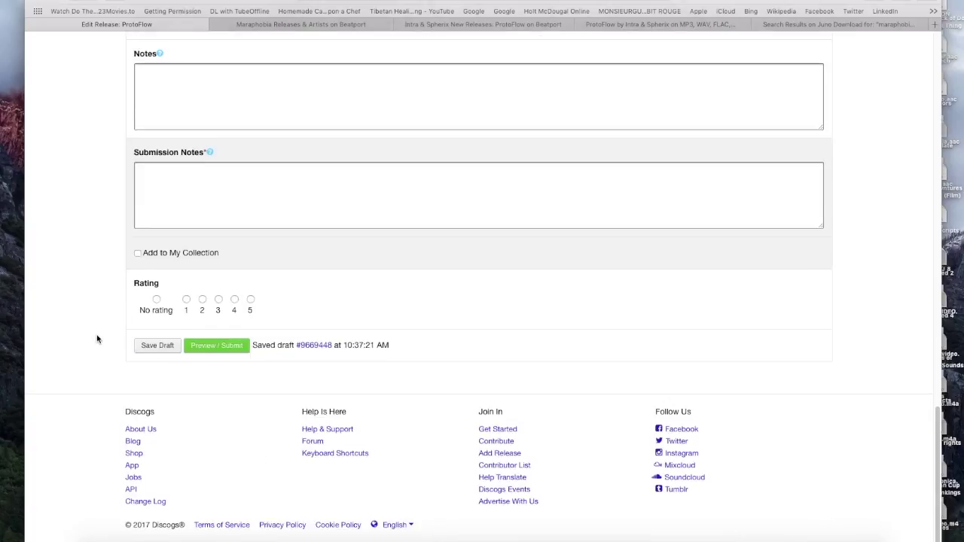
pyautogui.scroll(6, 97, 336)
pyautogui.scroll(-1, 96, 335)
pyautogui.scroll(-5, 96, 339)
pyautogui.click(198, 347)
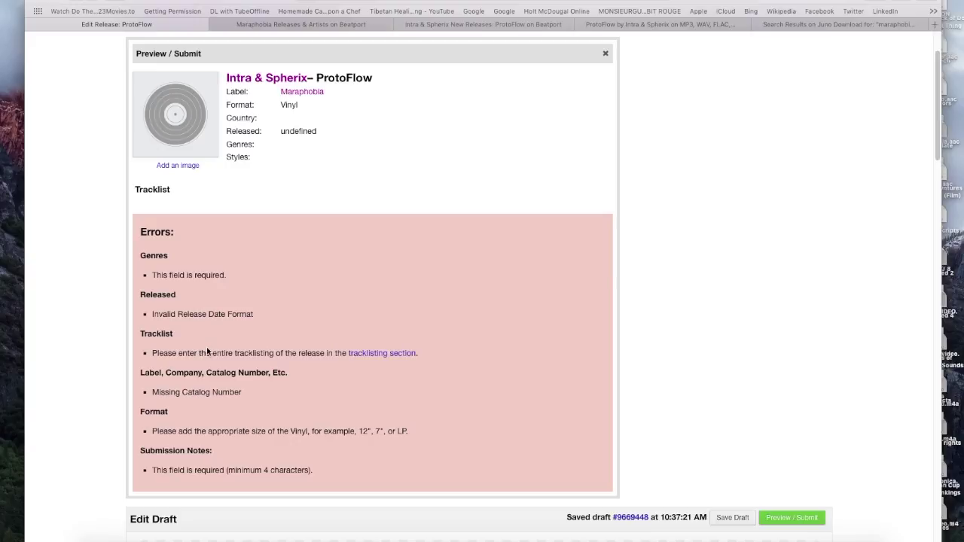
# Check Beatport's date and restore the Released field to 2016-09-26.
pyautogui.click(325, 24)
pyautogui.click(438, 25)
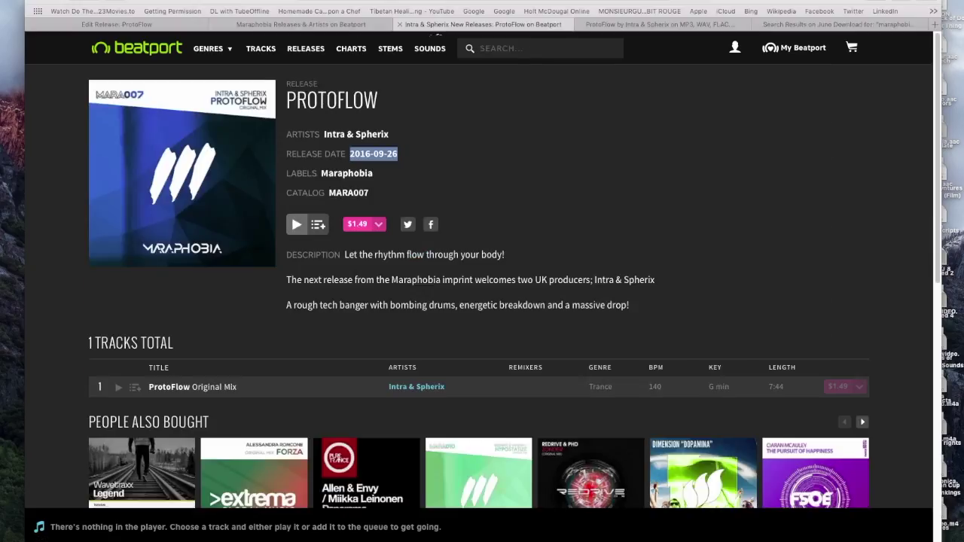
pyautogui.click(195, 25)
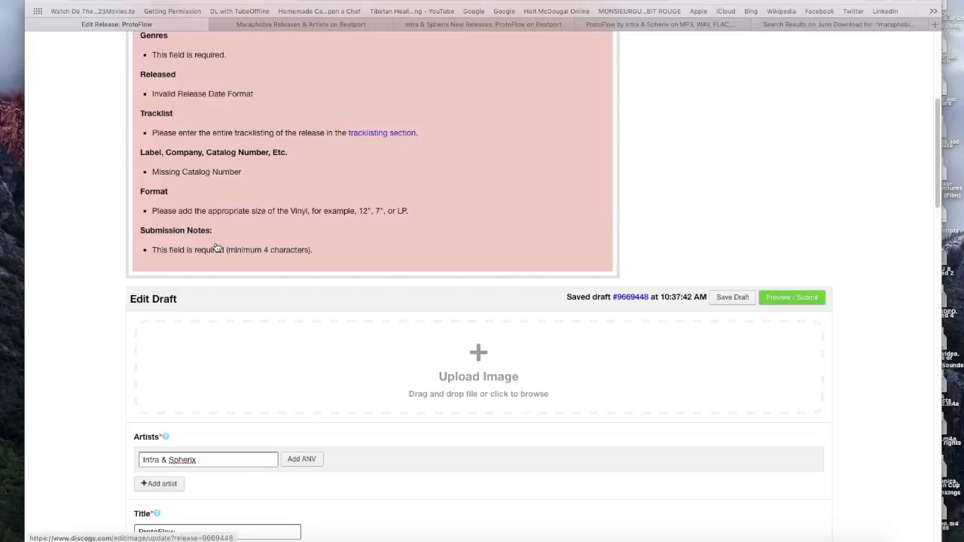
pyautogui.scroll(-15, 222, 254)
pyautogui.tripleClick(184, 334)
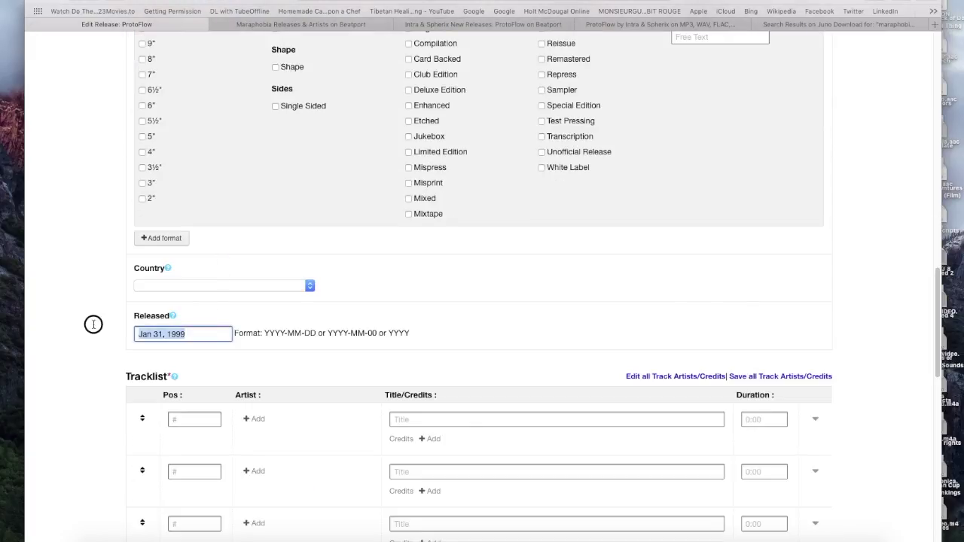
pyautogui.press('super+v')
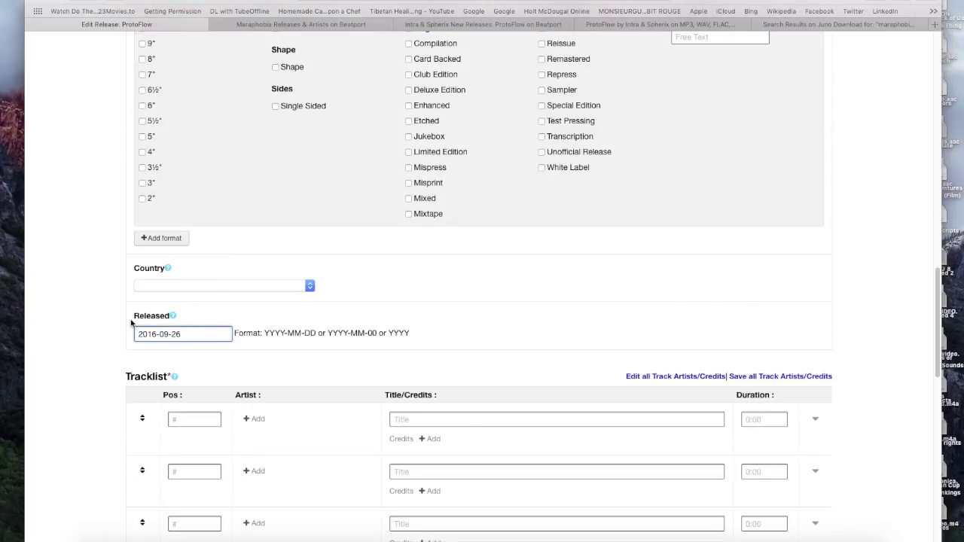
# Set the release country to Denmark.
pyautogui.click(202, 286)
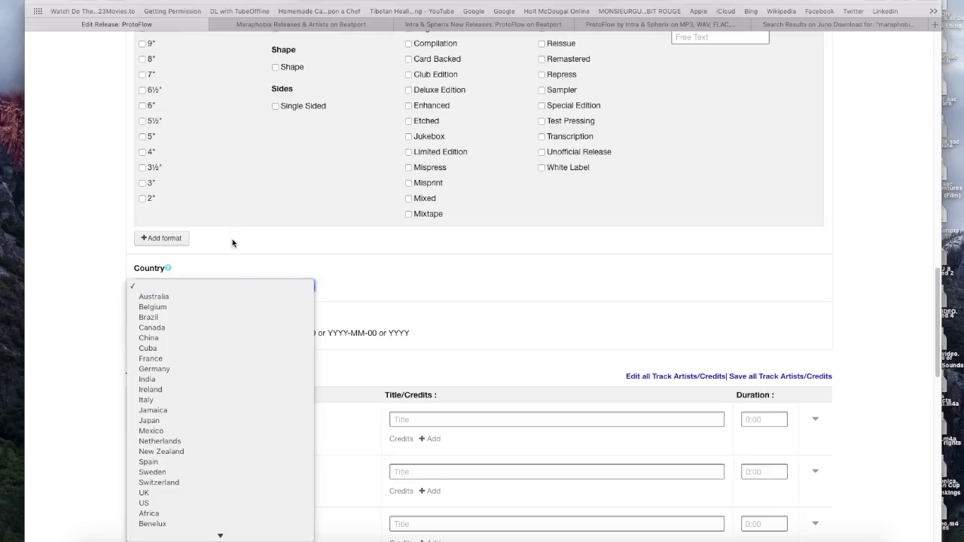
pyautogui.scroll(-3, 217, 322)
pyautogui.scroll(-5, 218, 321)
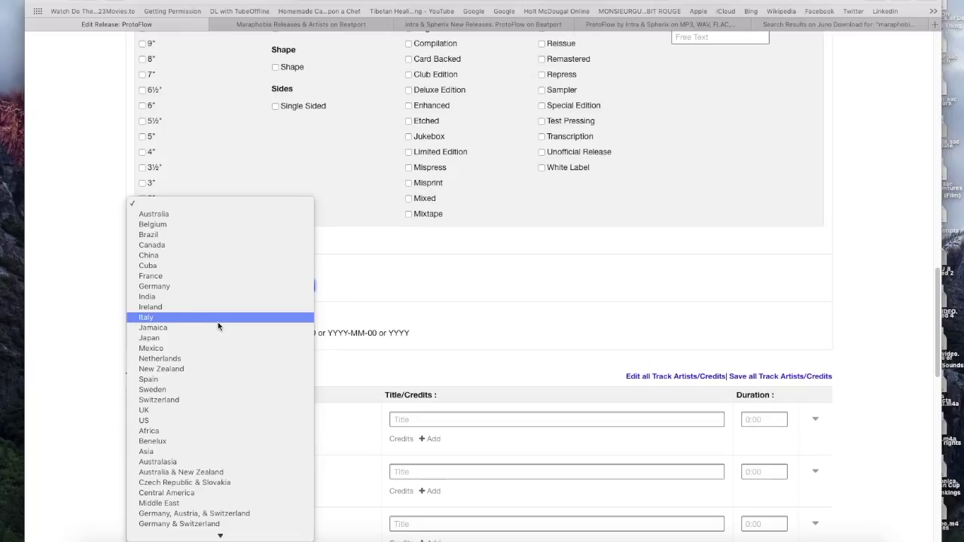
pyautogui.scroll(-5, 217, 321)
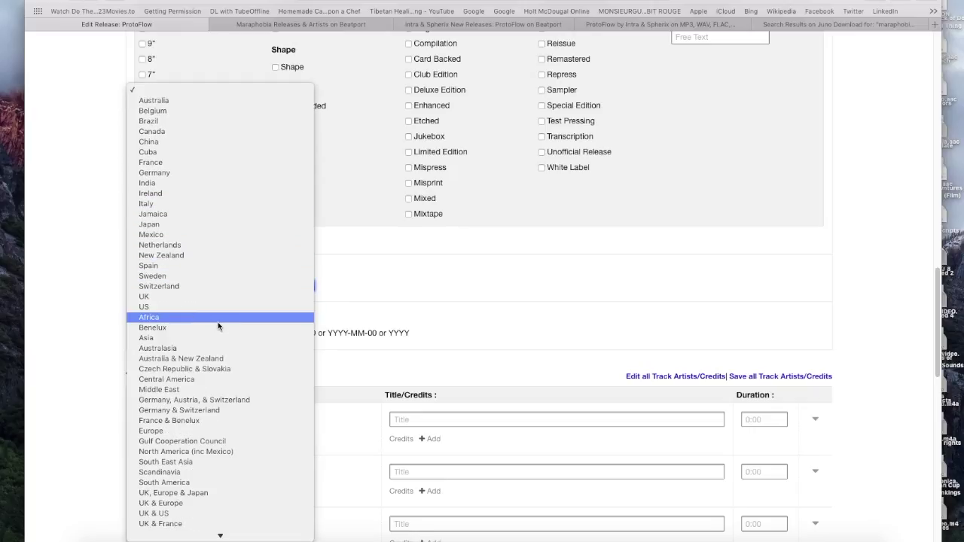
pyautogui.scroll(-2, 219, 325)
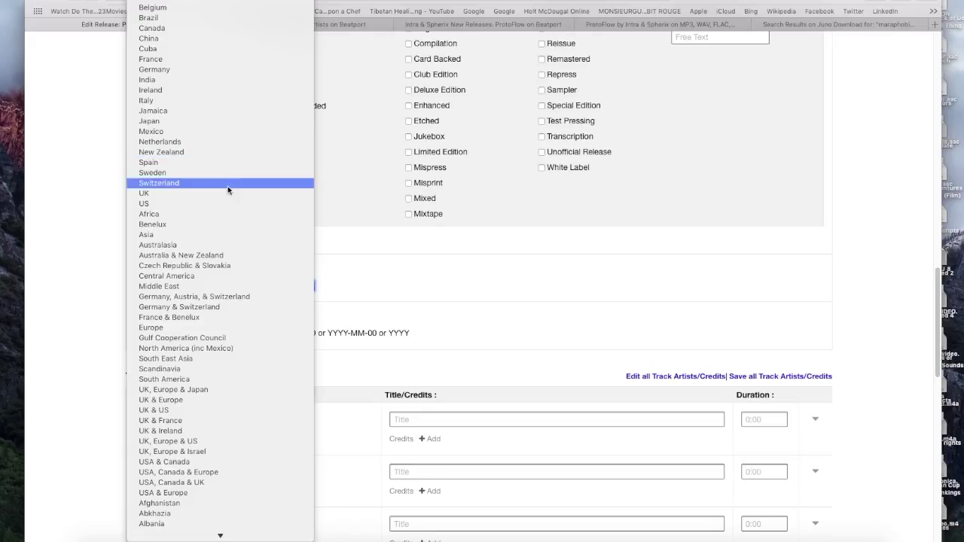
pyautogui.scroll(-5, 249, 226)
pyautogui.scroll(-10, 260, 309)
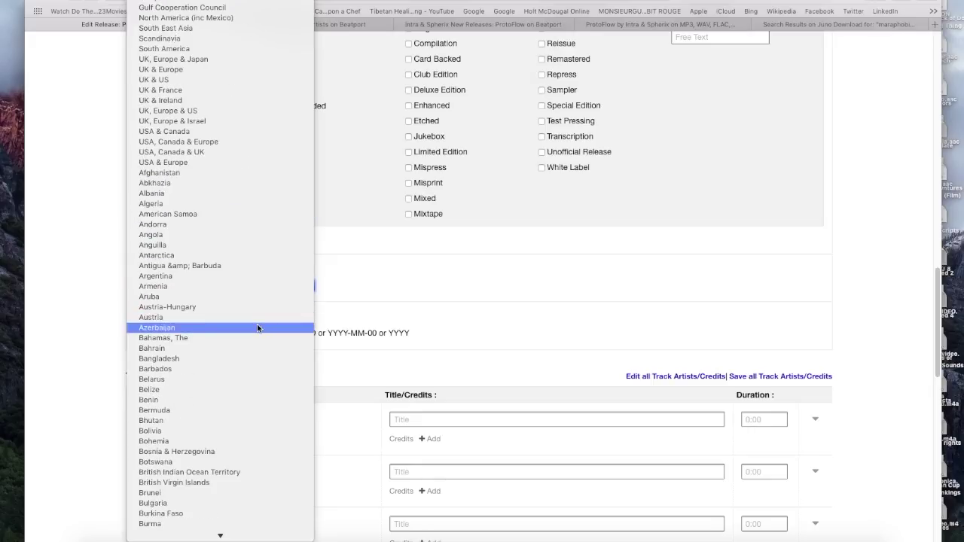
pyautogui.scroll(-5, 267, 331)
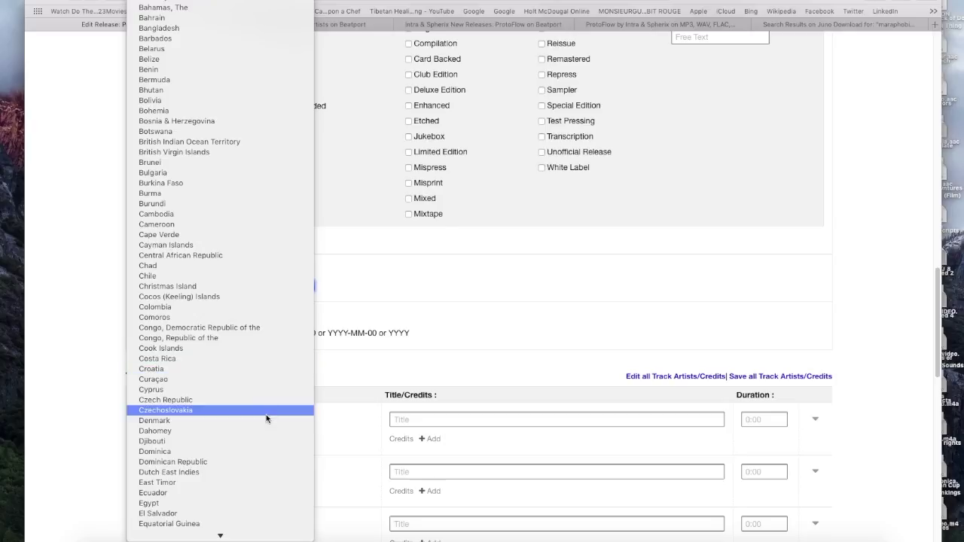
pyautogui.click(266, 419)
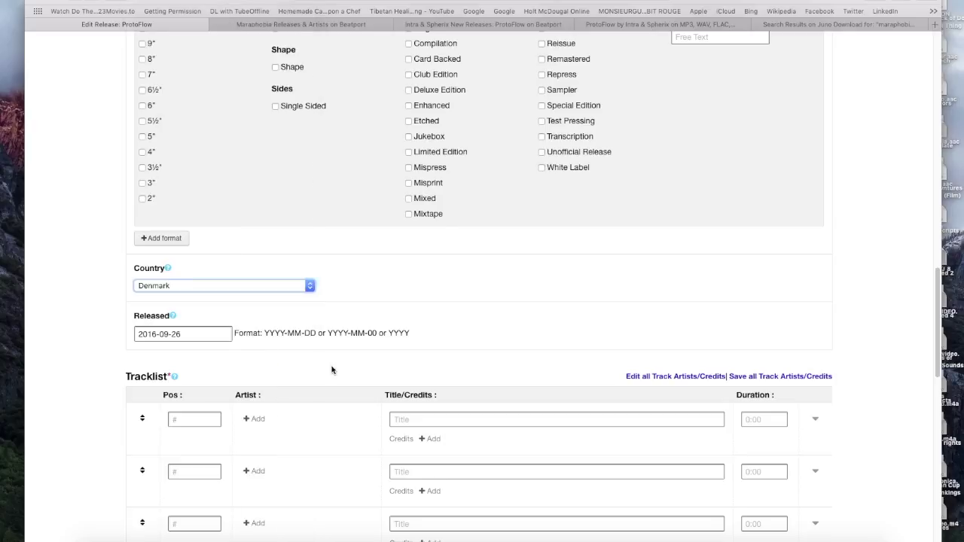
# Set track 1's position to 1 and its title to ProtoFlow.
pyautogui.click(192, 414)
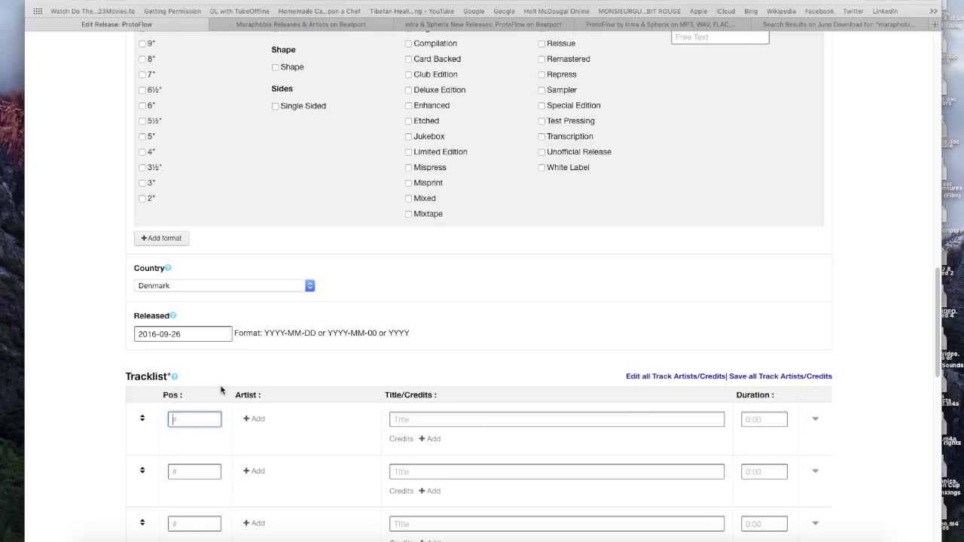
pyautogui.write('1')
pyautogui.press('Return')
pyautogui.scroll(-5, 300, 243)
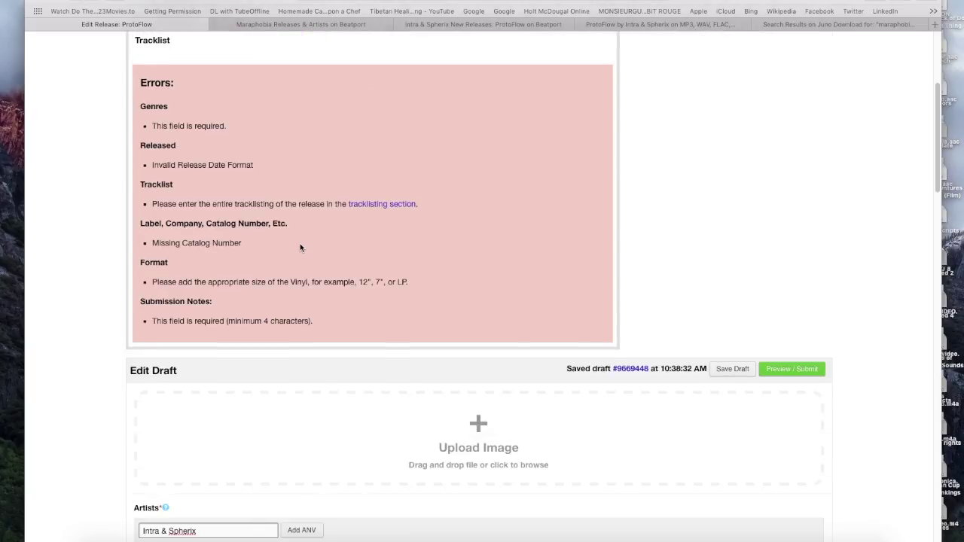
pyautogui.moveTo(234, 476); pyautogui.dragTo(135, 462)
pyautogui.press('super+c')
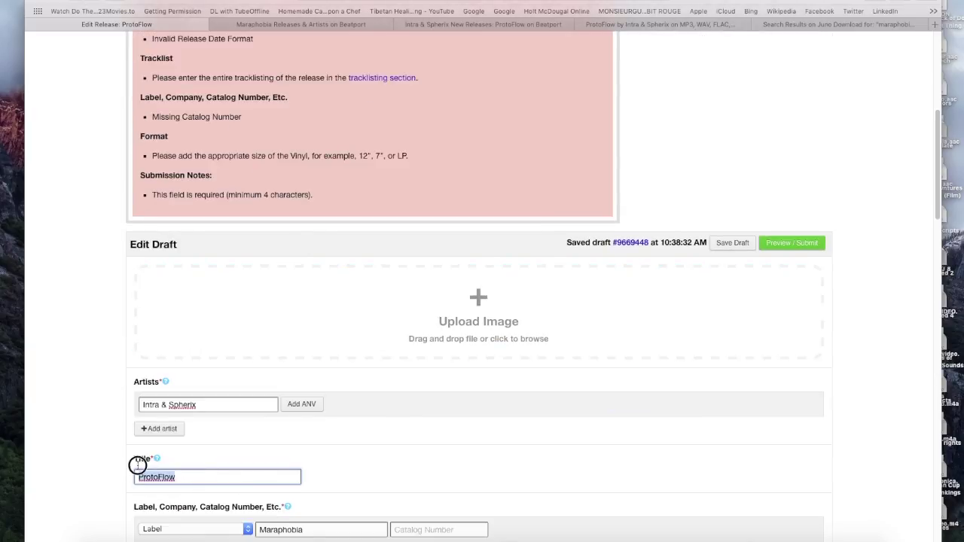
pyautogui.scroll(-10, 369, 433)
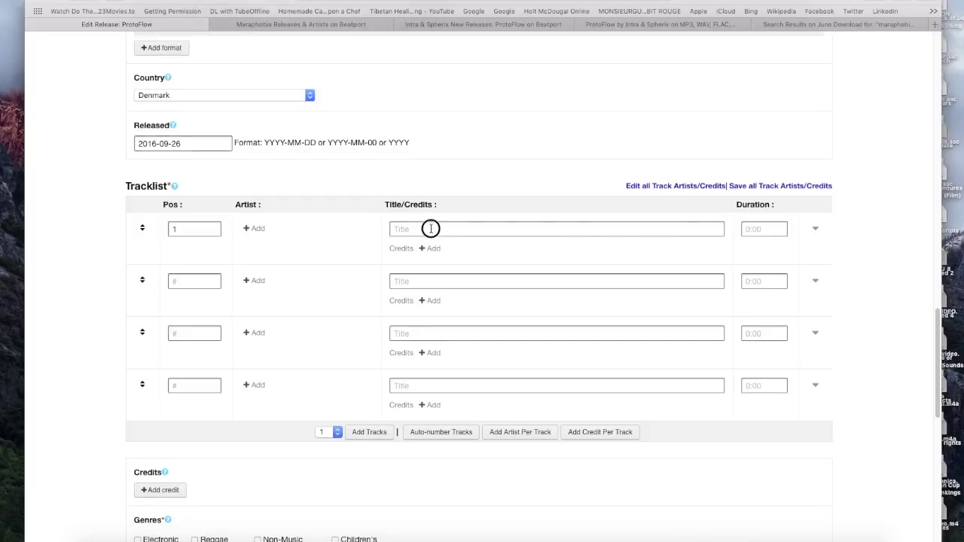
pyautogui.click(430, 229)
pyautogui.press('super+v')
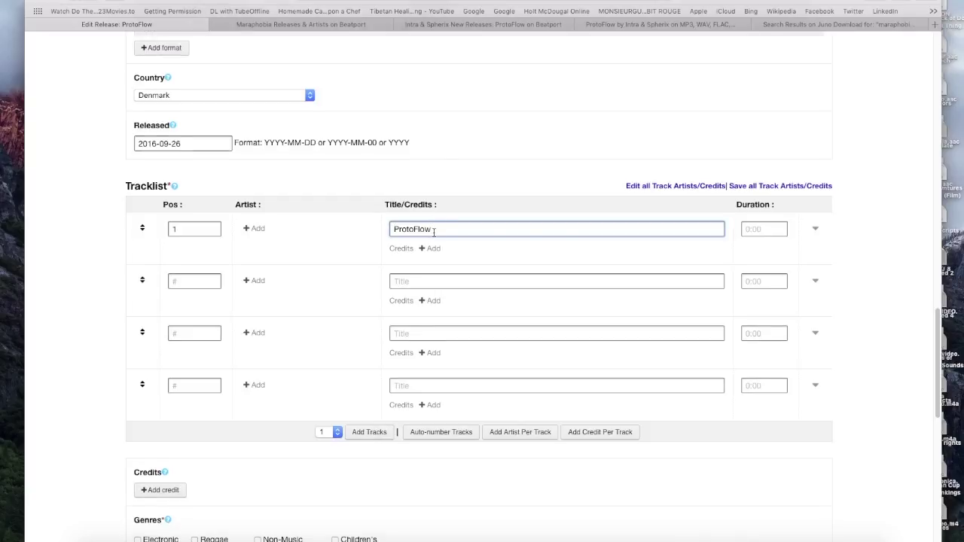
# Copy the 7:44 length from Beatport into track 1's duration.
pyautogui.click(354, 26)
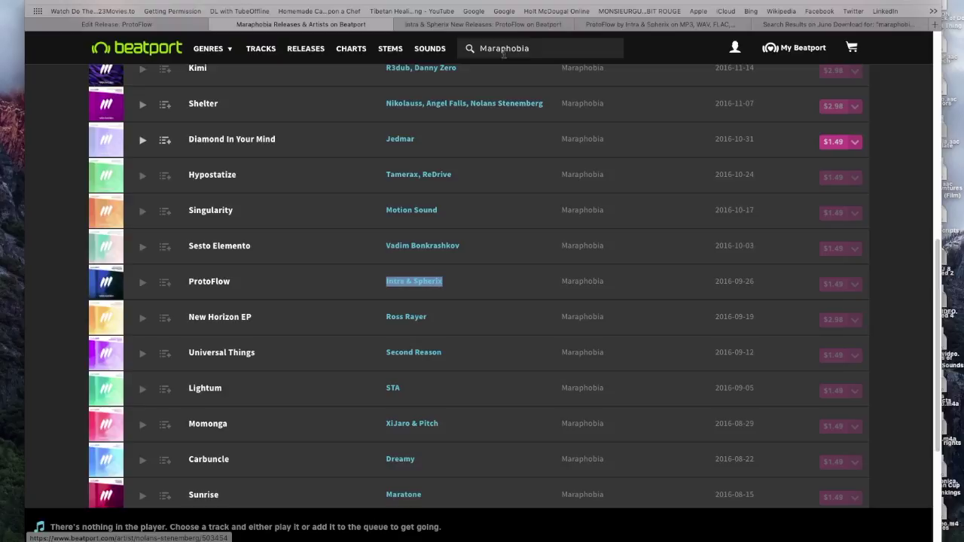
pyautogui.click(500, 26)
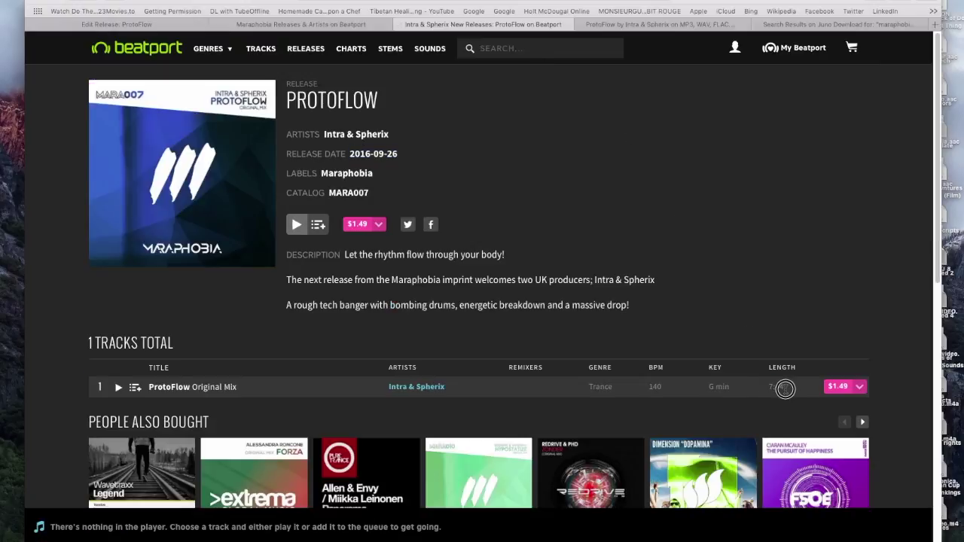
pyautogui.moveTo(786, 389); pyautogui.dragTo(729, 388)
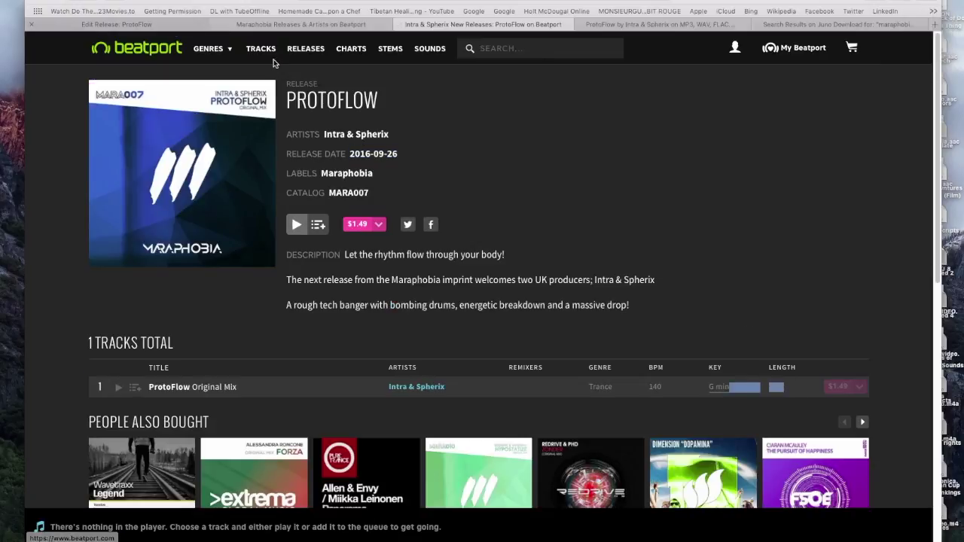
pyautogui.press('super+1')
pyautogui.click(748, 242)
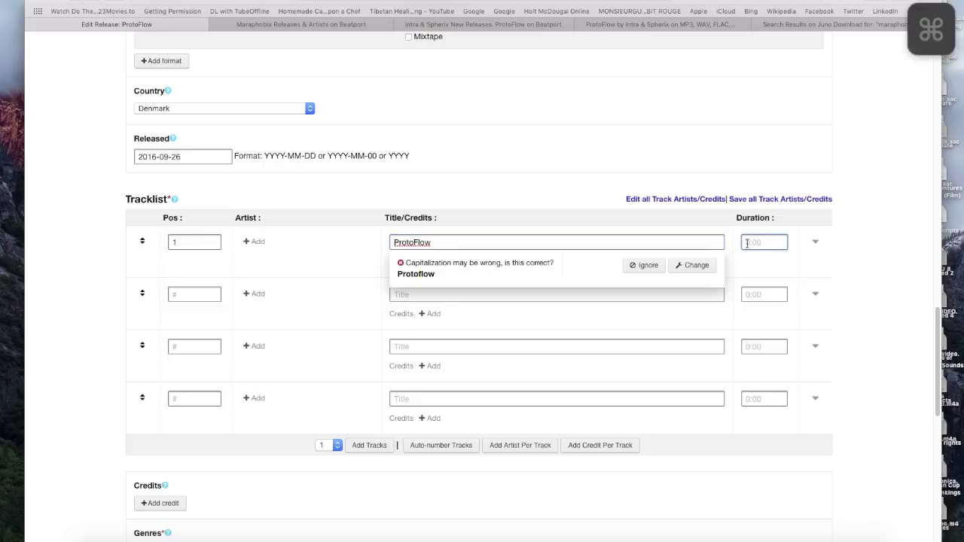
pyautogui.write('7:44')
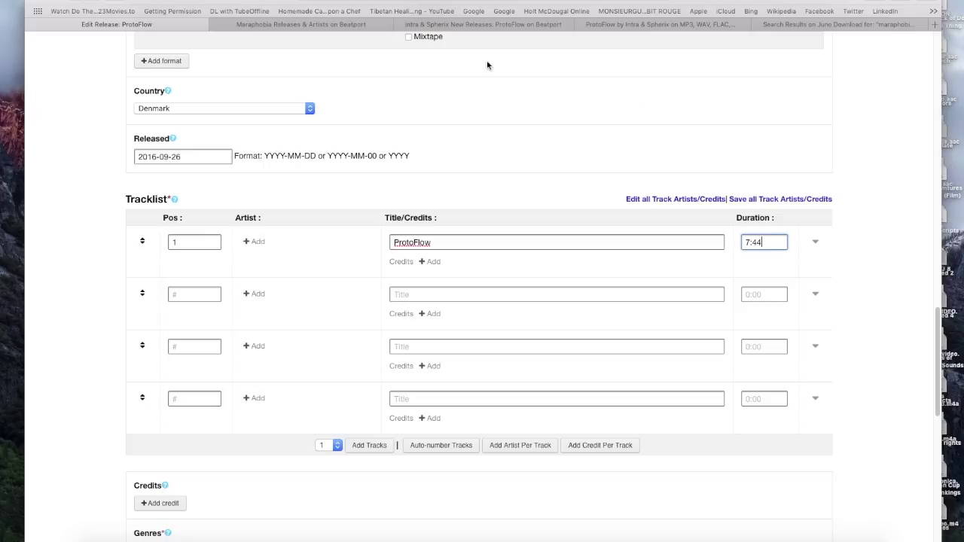
pyautogui.scroll(-10, 380, 268)
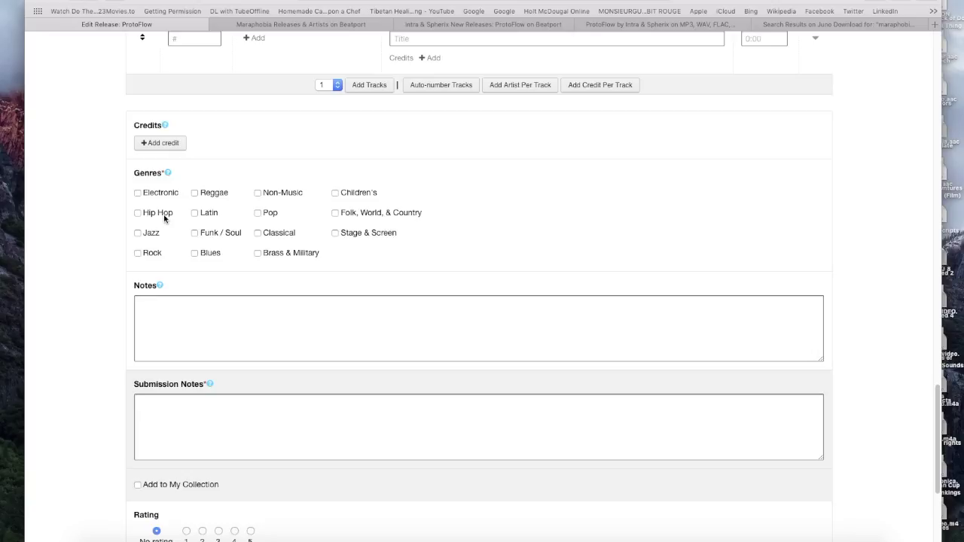
# Try the Hip Hop, Jazz and Rock genres, then leave only Electronic ticked.
pyautogui.click(164, 217)
pyautogui.click(139, 235)
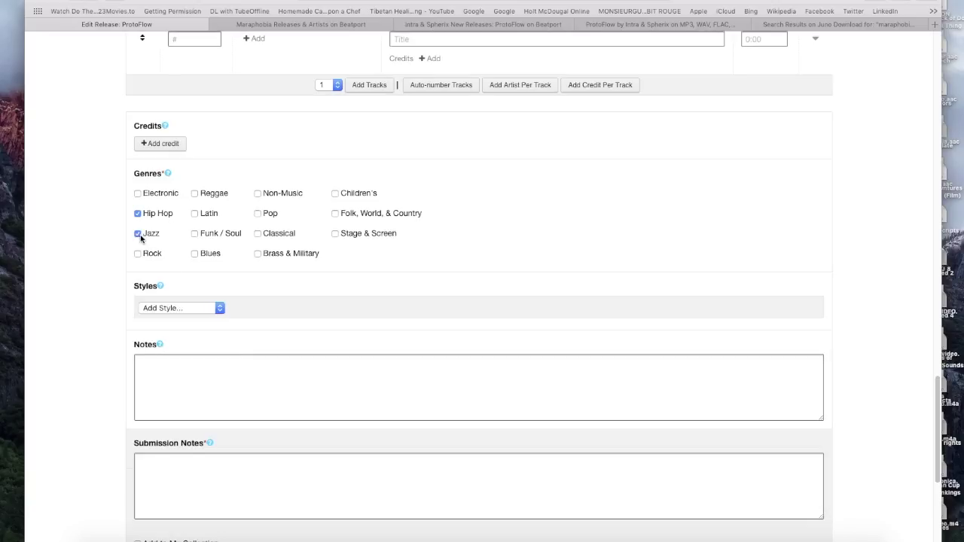
pyautogui.click(140, 255)
pyautogui.click(139, 235)
pyautogui.click(144, 254)
pyautogui.click(147, 215)
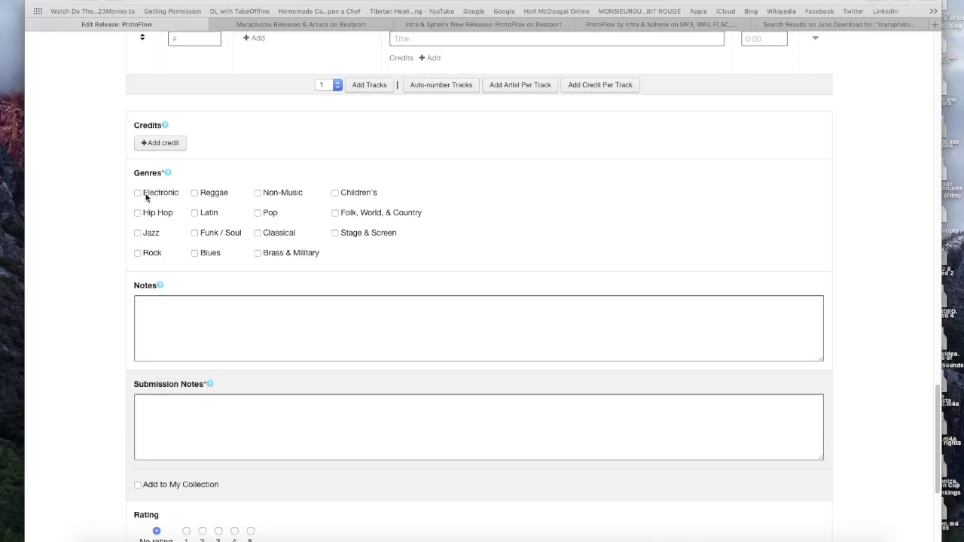
pyautogui.click(146, 197)
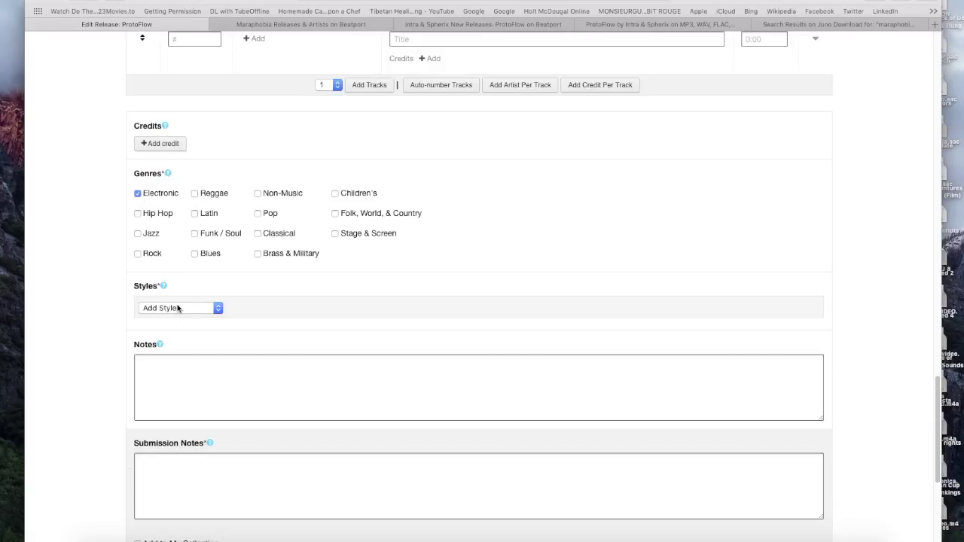
# Preview the submission and review the flagged Styles error.
pyautogui.scroll(-5, 237, 312)
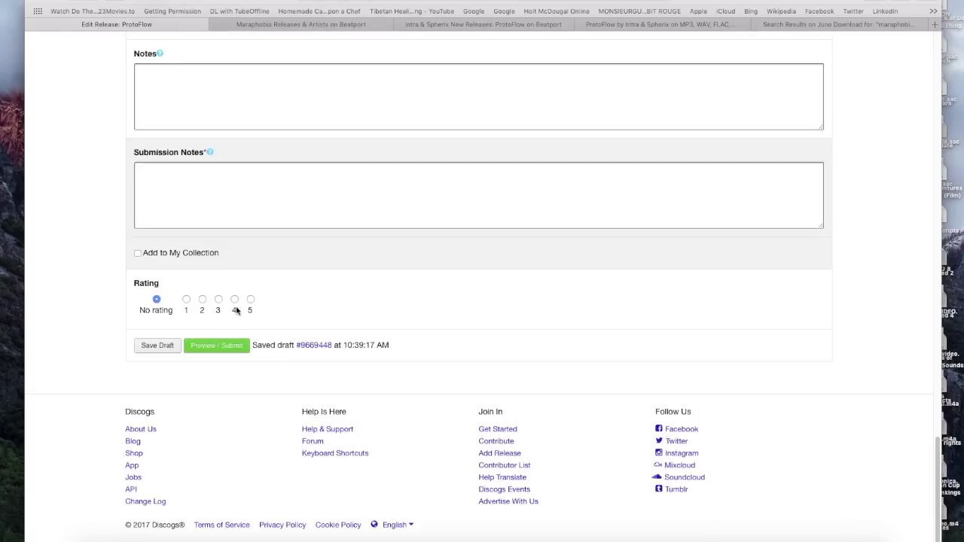
pyautogui.click(226, 348)
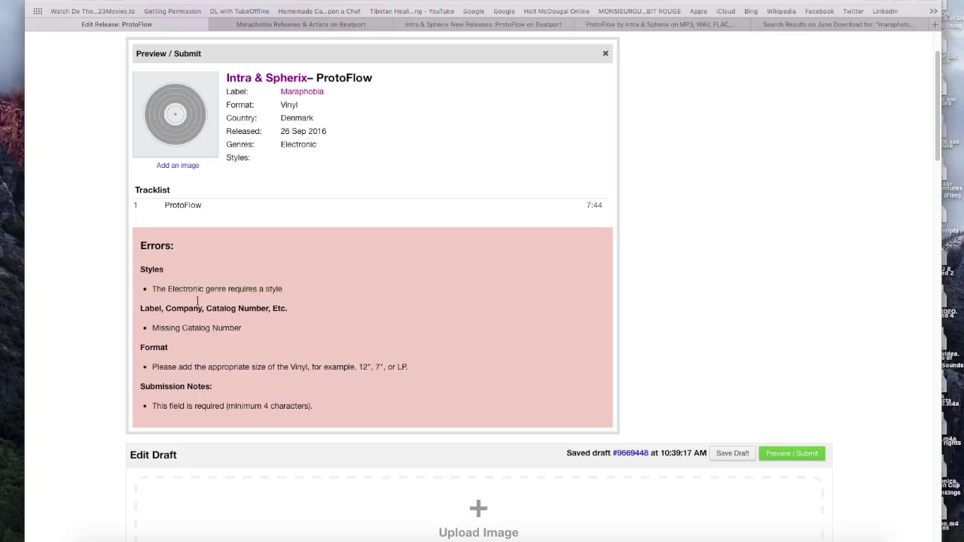
pyautogui.moveTo(140, 267); pyautogui.dragTo(172, 271)
# Add Trance from the styles list as the release style.
pyautogui.scroll(-3, 361, 405)
pyautogui.scroll(-10, 361, 404)
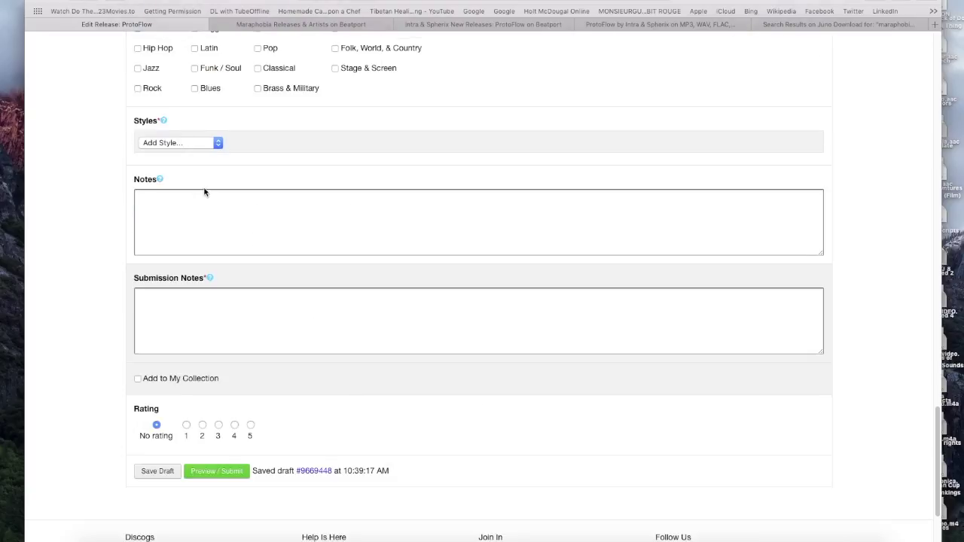
pyautogui.click(185, 143)
pyautogui.scroll(-20, 202, 357)
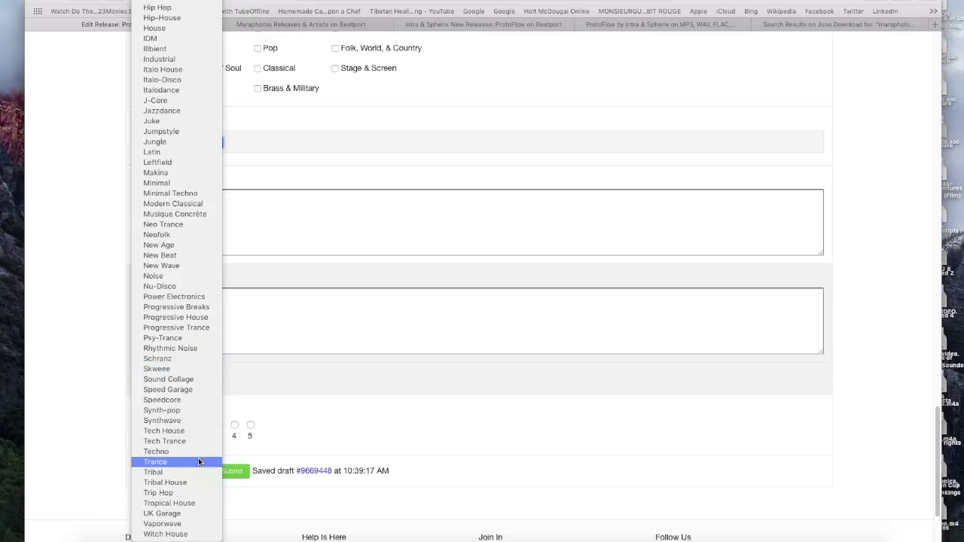
pyautogui.click(198, 461)
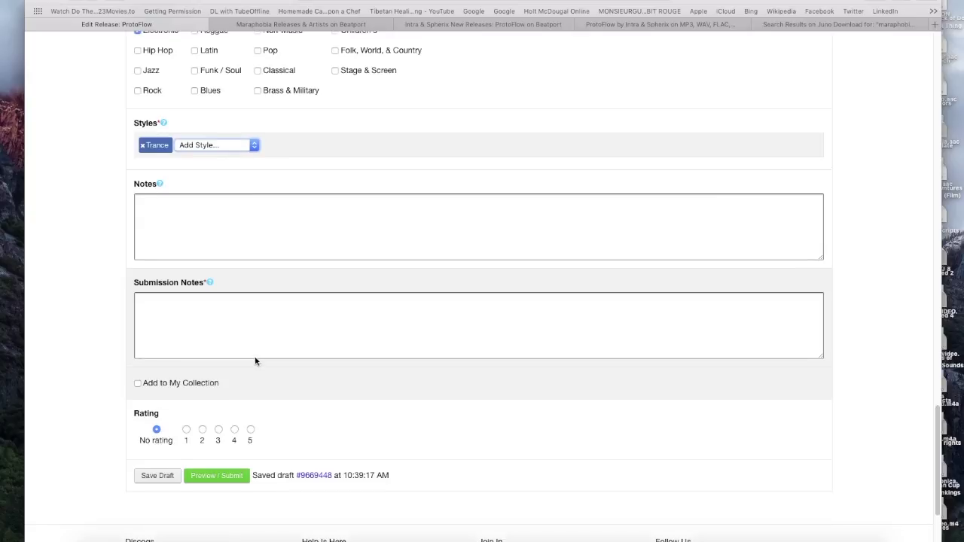
# Check the genre on Beatport's ProtoFlow release page, then go back to the Discogs form.
pyautogui.scroll(2, 255, 360)
pyautogui.click(298, 25)
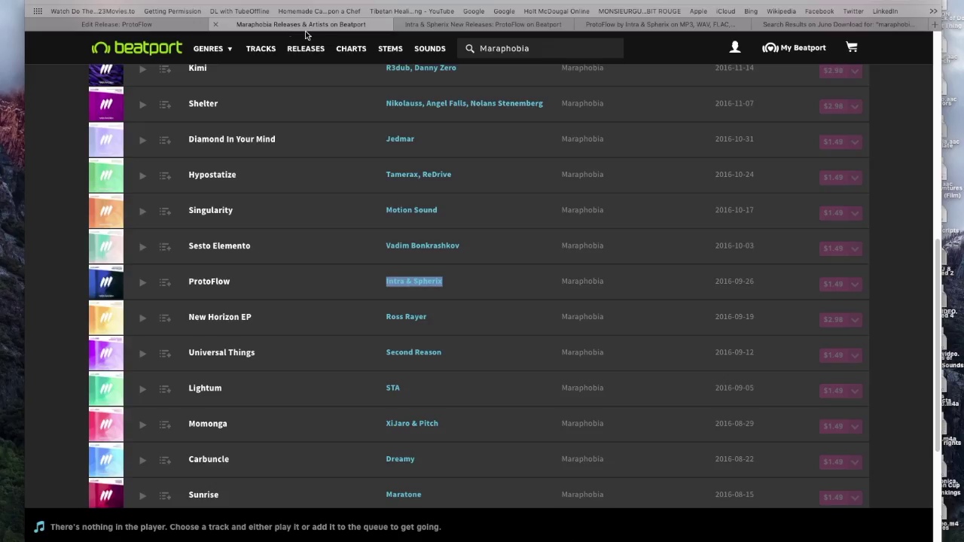
pyautogui.click(475, 24)
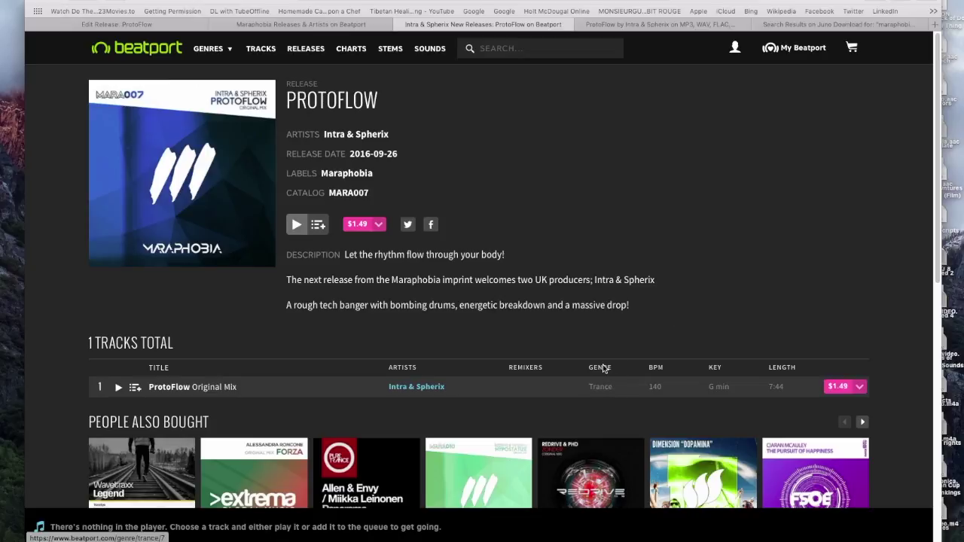
pyautogui.click(158, 25)
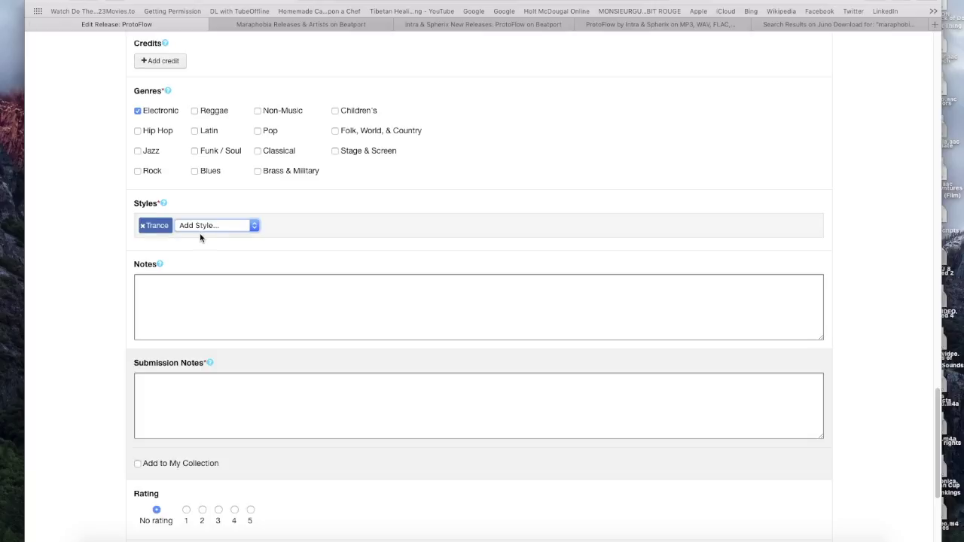
pyautogui.scroll(3, 203, 249)
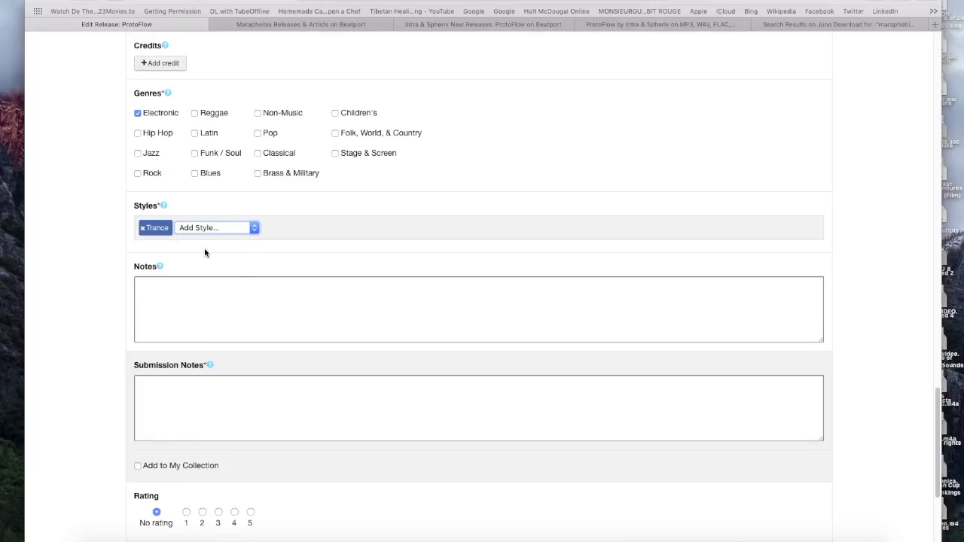
pyautogui.scroll(5, 204, 252)
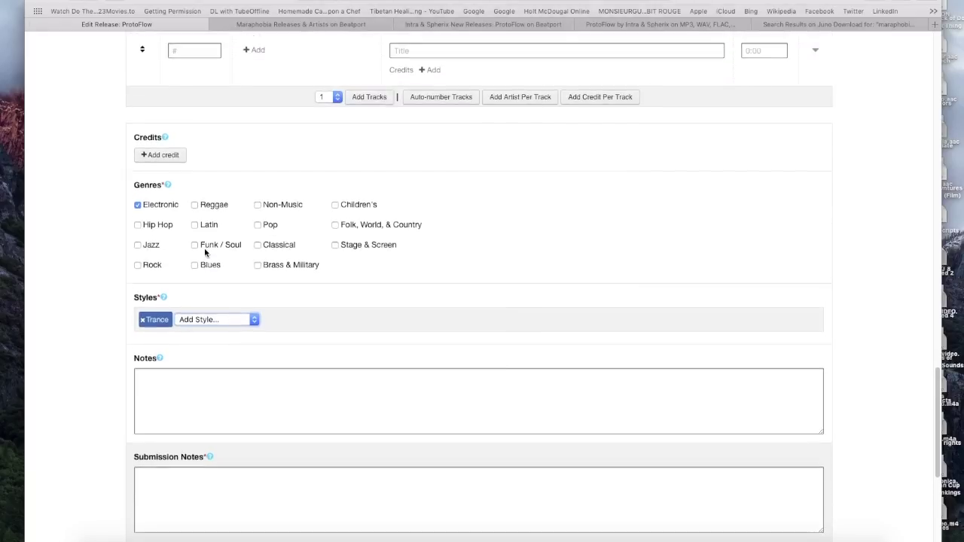
pyautogui.scroll(-10, 204, 253)
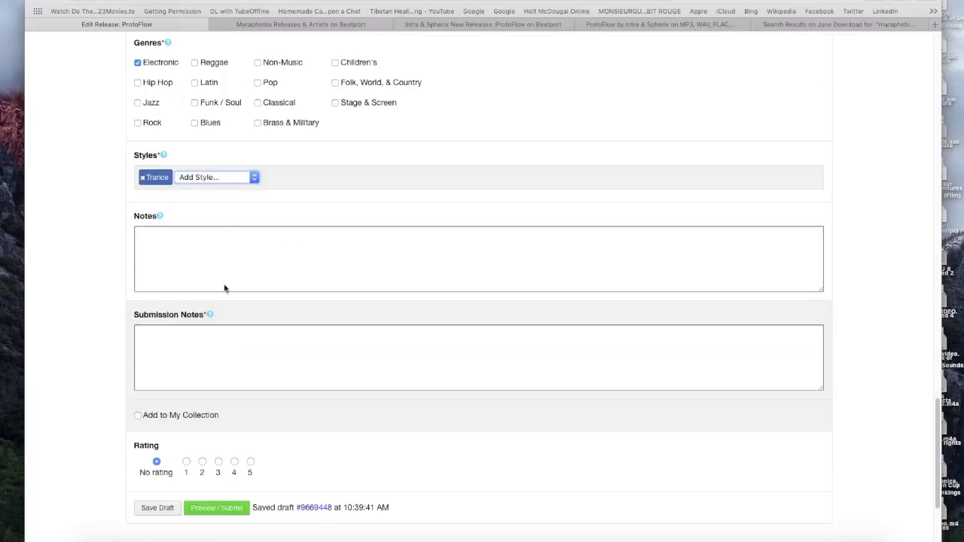
# Write 'New release on Maraphobia' as the first line of the submission notes.
pyautogui.click(233, 338)
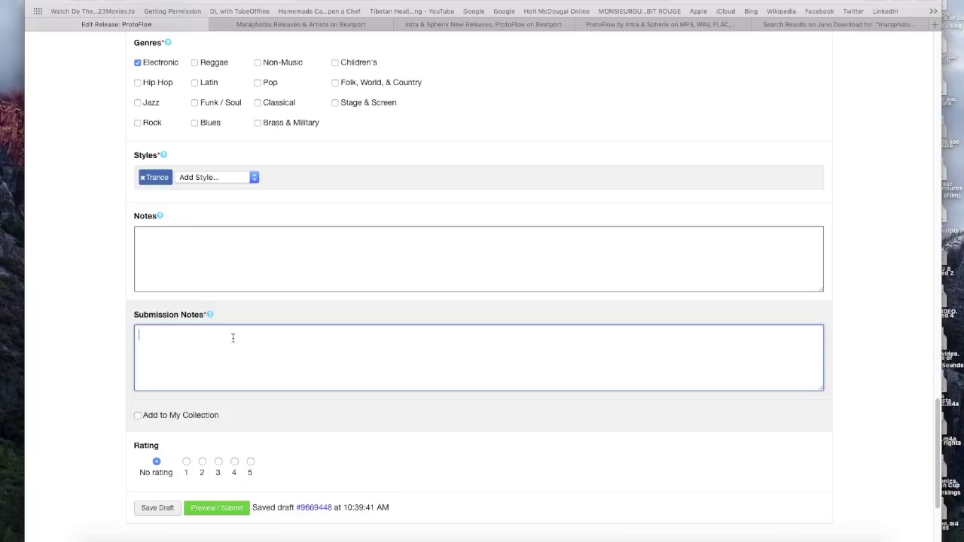
pyautogui.click(201, 255)
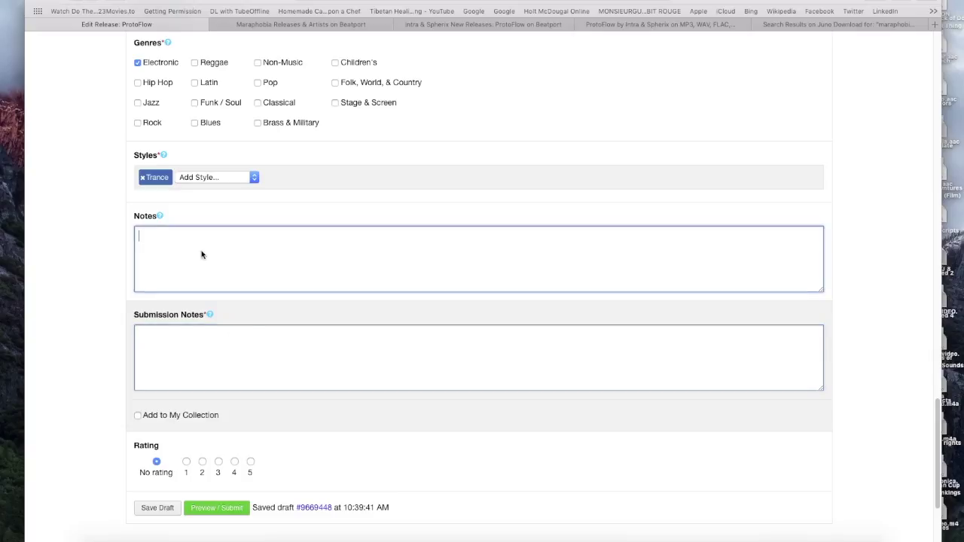
pyautogui.click(189, 336)
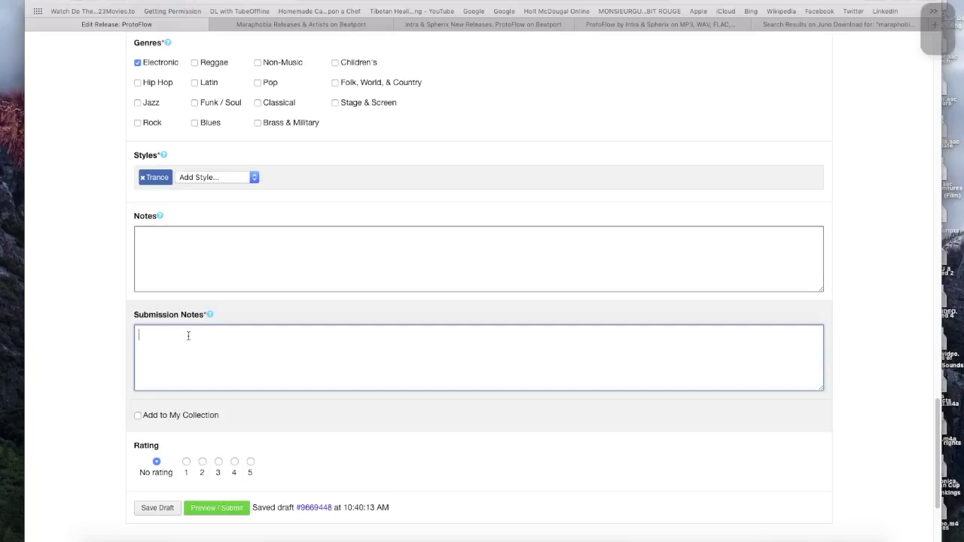
pyautogui.write('New rele')
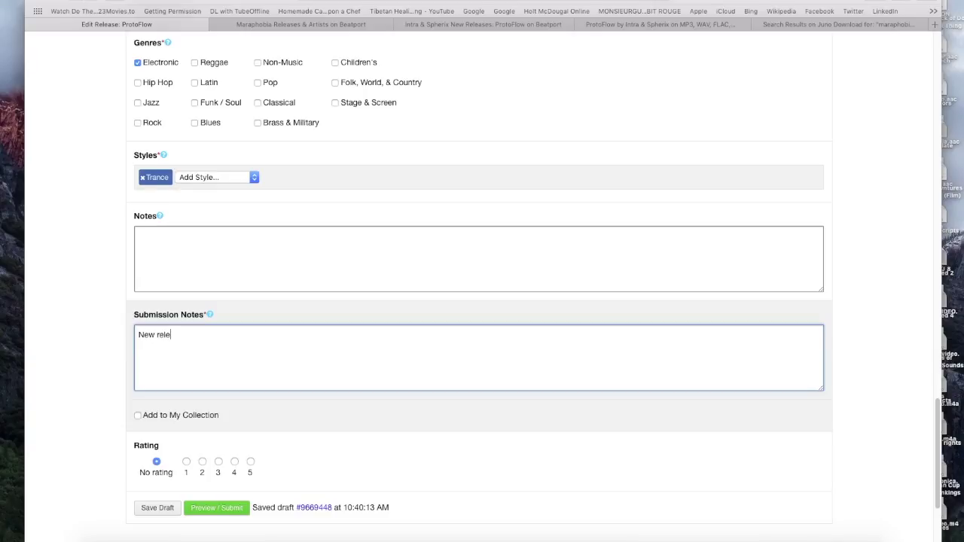
pyautogui.write('ase on Maraphobia')
pyautogui.press('Return')
# Paste the Beatport ProtoFlow release URL into the submission notes.
pyautogui.click(329, 25)
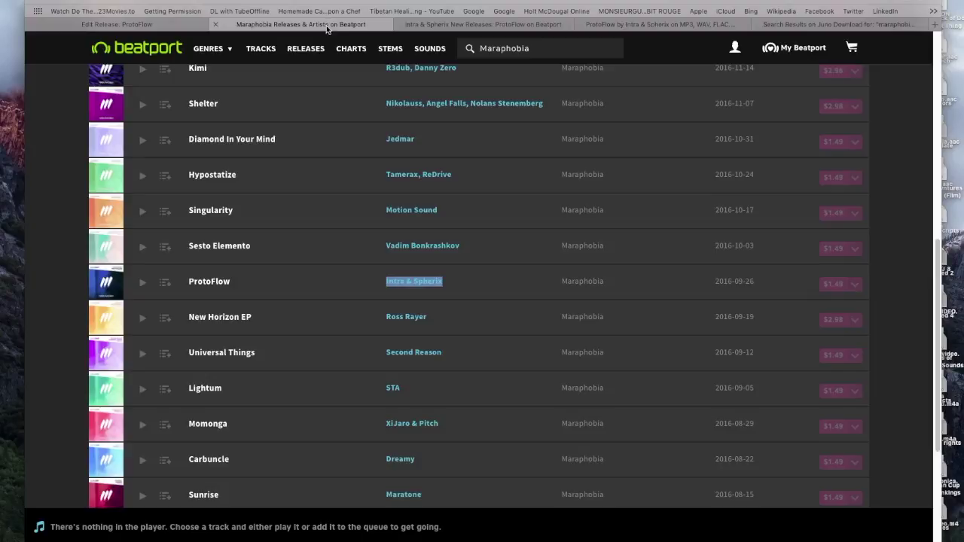
pyautogui.click(442, 25)
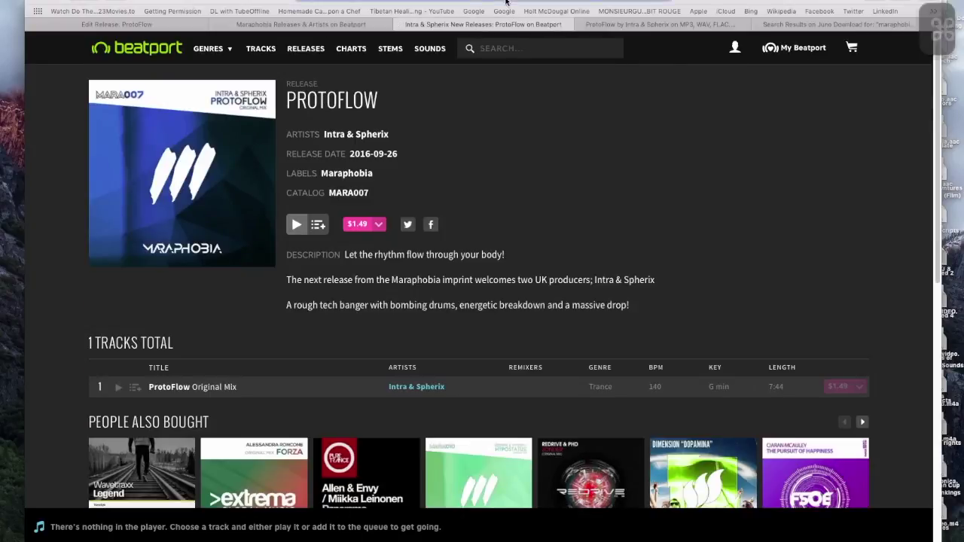
pyautogui.press('super+l')
pyautogui.click(188, 27)
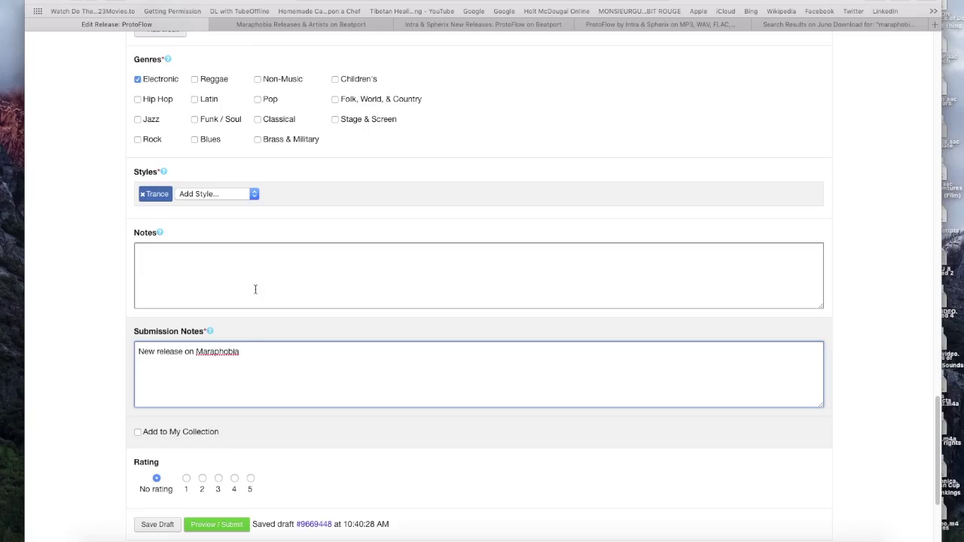
pyautogui.click(251, 368)
pyautogui.write('https://www.beatport.com/release/protoflow/1836692')
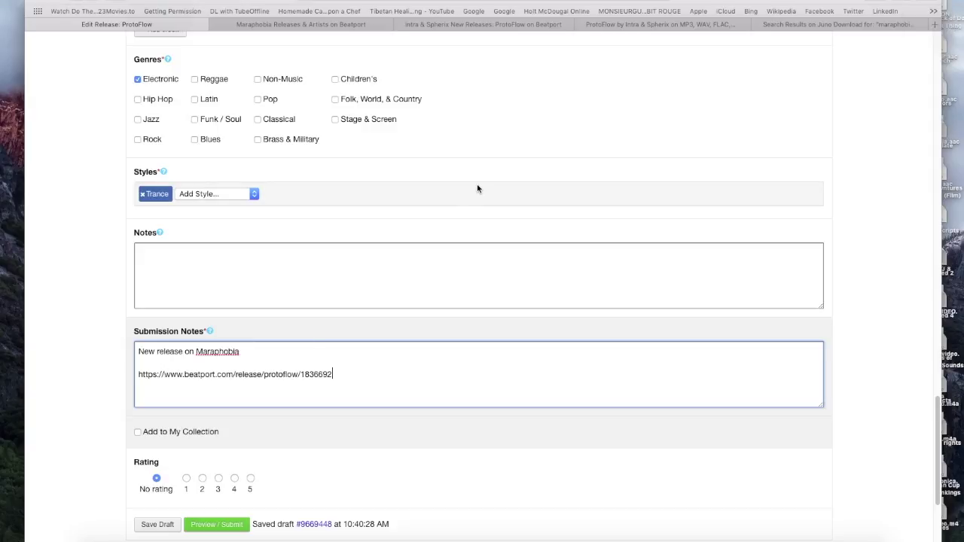
# Add the Juno Download ProtoFlow page URL below the Beatport link.
pyautogui.click(625, 25)
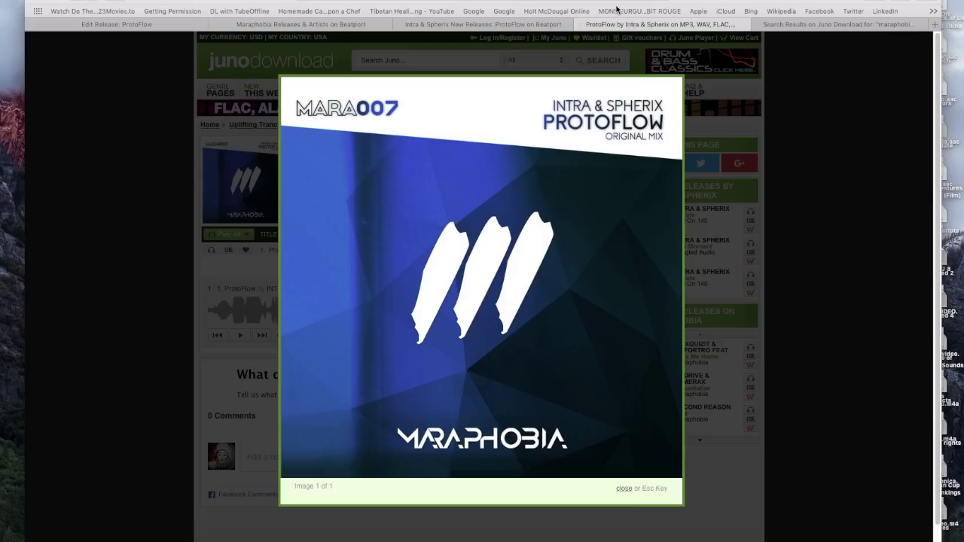
pyautogui.press('super+l')
pyautogui.click(186, 27)
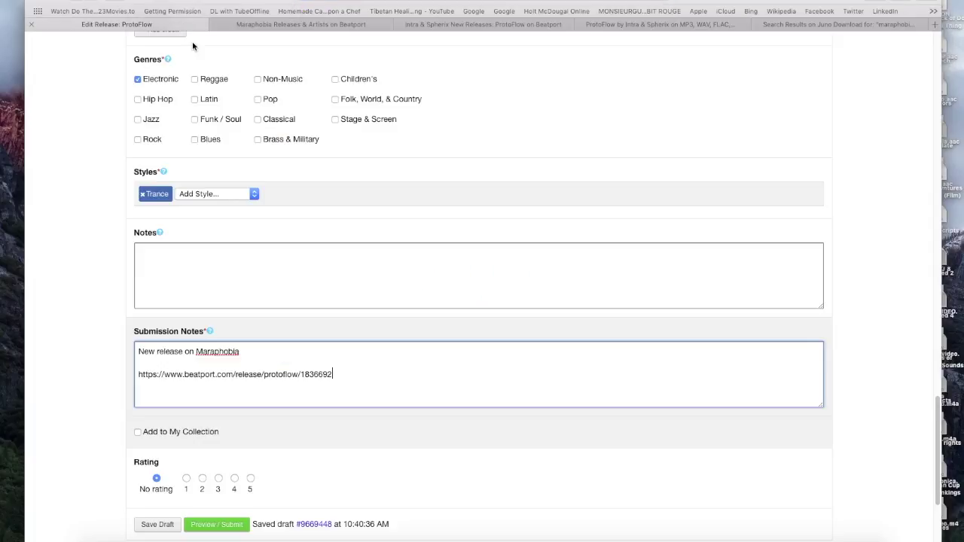
pyautogui.write('http://www.junodownload.com/products/intra-spherix-protoflow/3208900-02/')
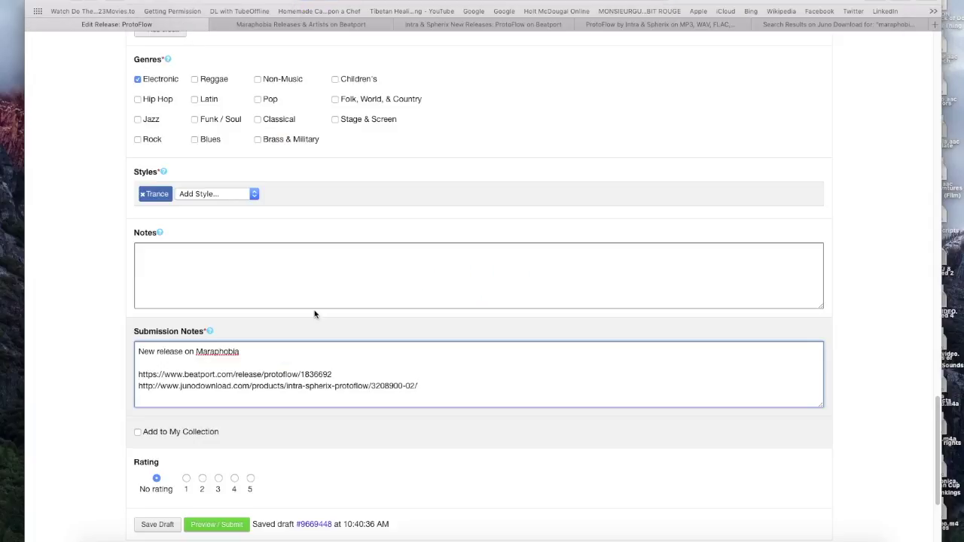
# Change the release format from Vinyl to File, with MP3 as the file type.
pyautogui.scroll(15, 302, 304)
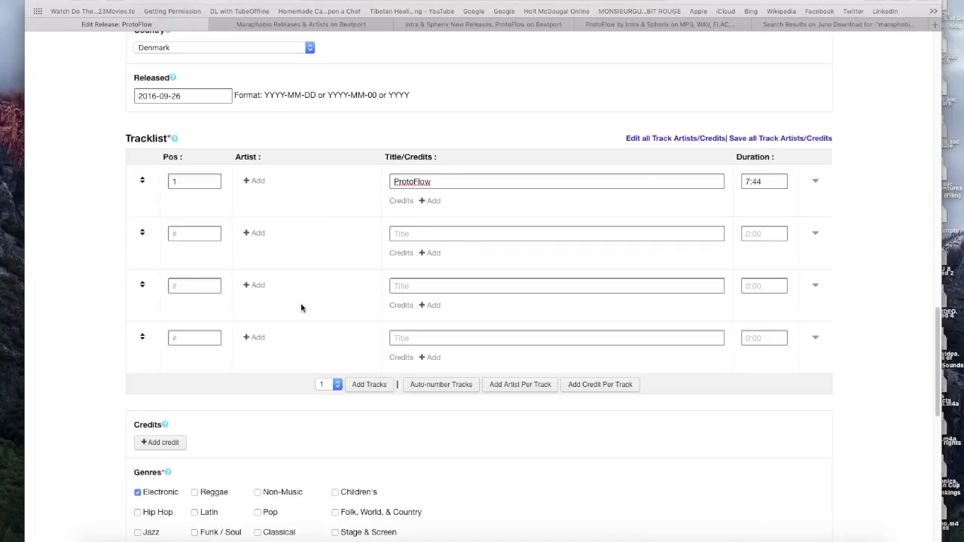
pyautogui.scroll(5, 301, 304)
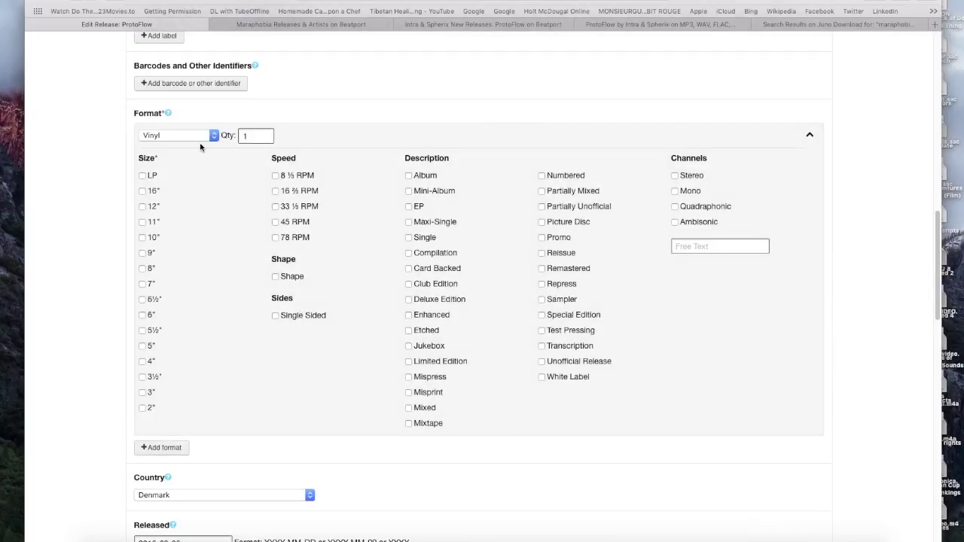
pyautogui.click(198, 138)
pyautogui.scroll(-3, 182, 282)
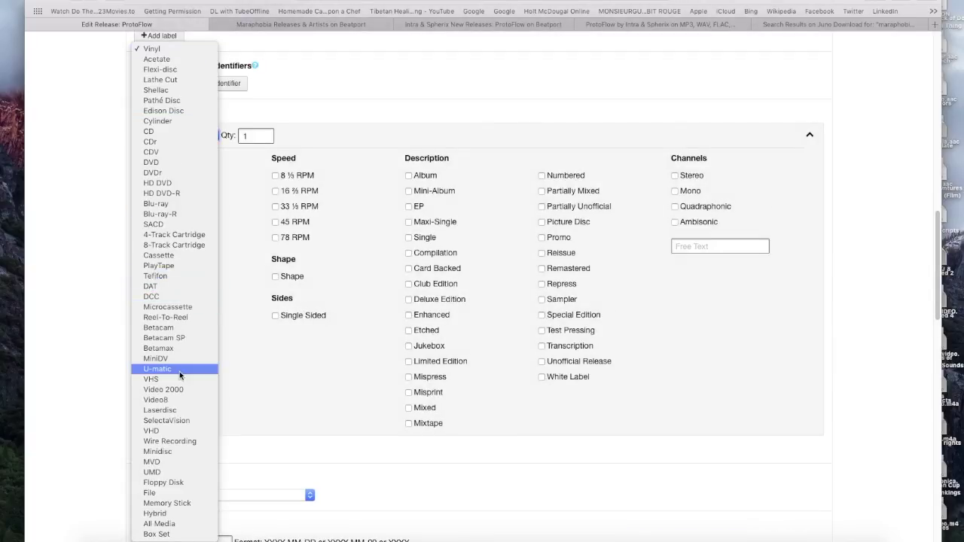
pyautogui.click(187, 493)
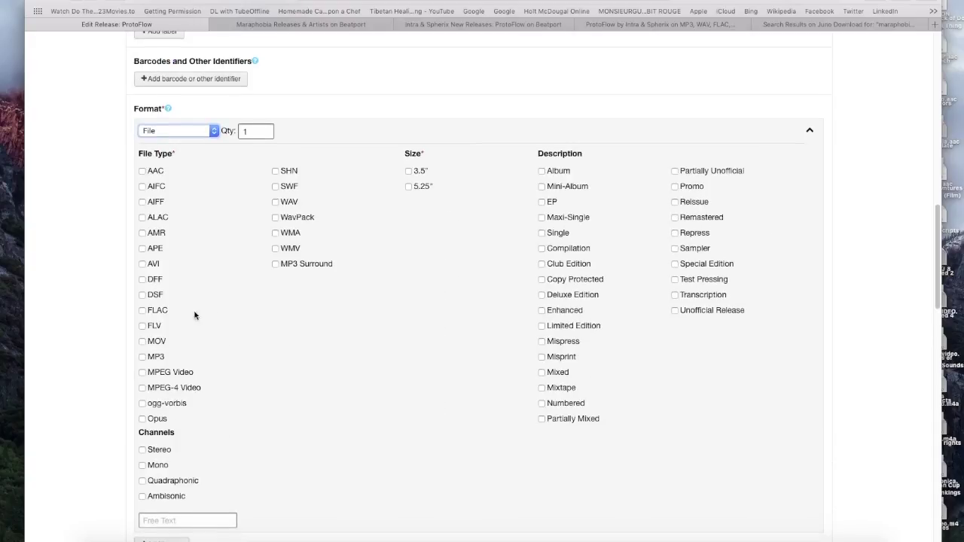
pyautogui.click(144, 358)
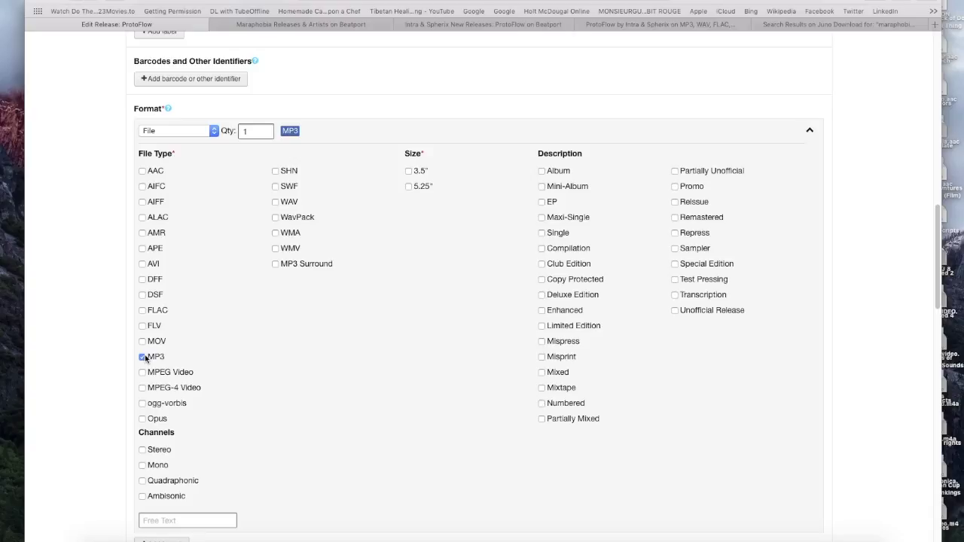
pyautogui.click(542, 235)
pyautogui.click(541, 234)
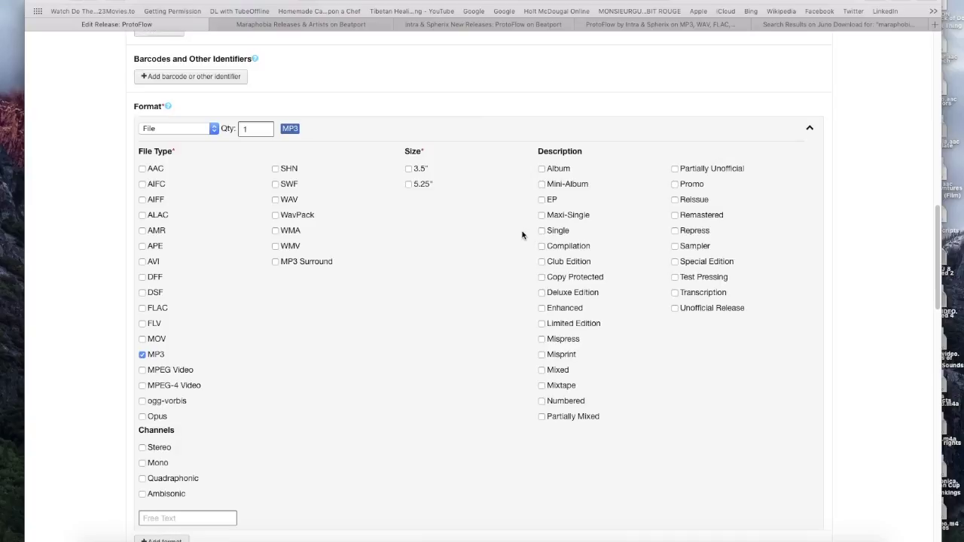
# Enter 320 kbps as the free-text format detail.
pyautogui.scroll(-2, 482, 251)
pyautogui.scroll(-1, 315, 380)
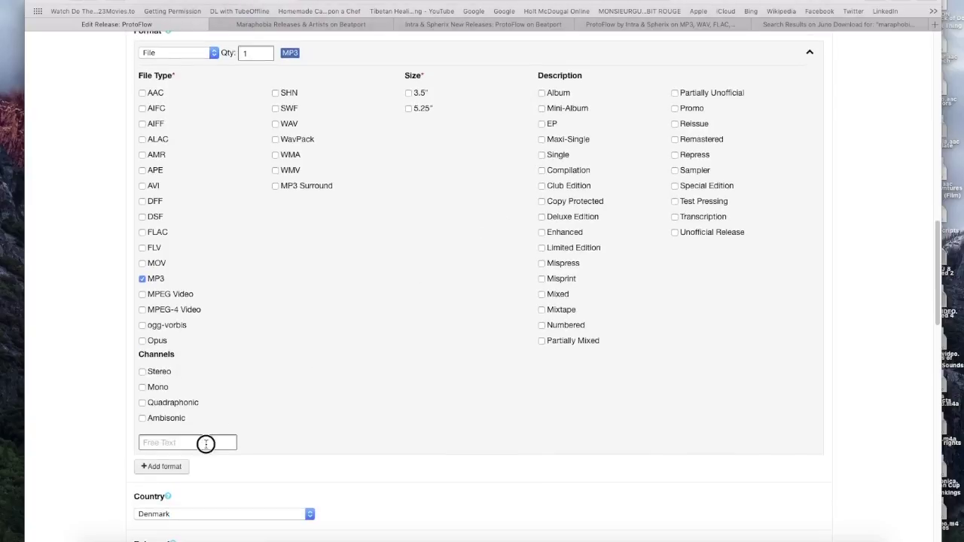
pyautogui.click(204, 444)
pyautogui.write('320 kbps')
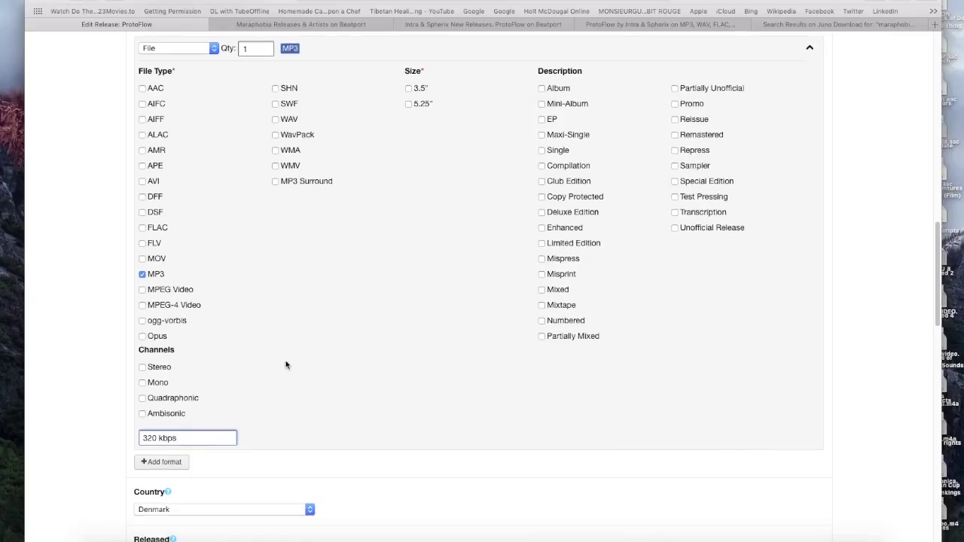
pyautogui.press('Return')
pyautogui.scroll(-20, 429, 274)
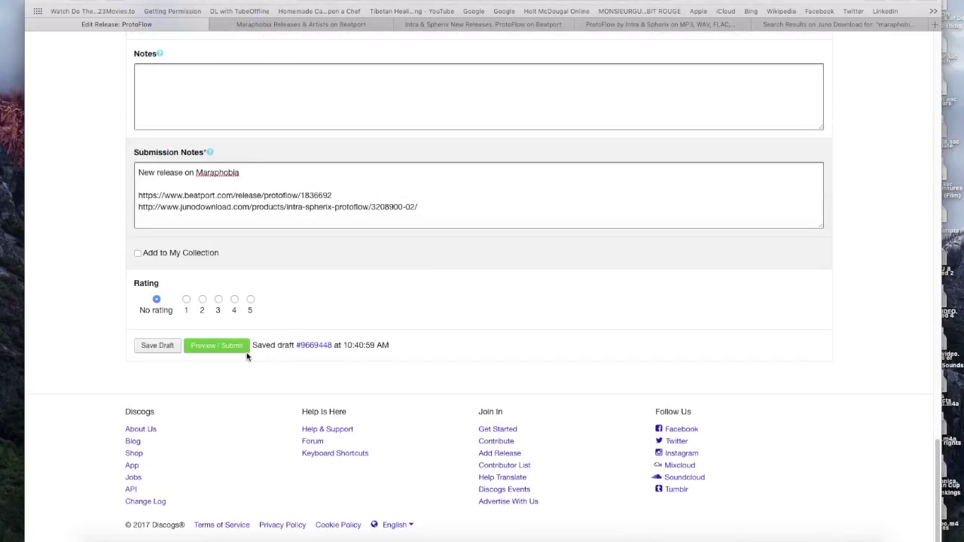
# Preview the draft, which reports a Missing Catalog Number error.
pyautogui.click(243, 349)
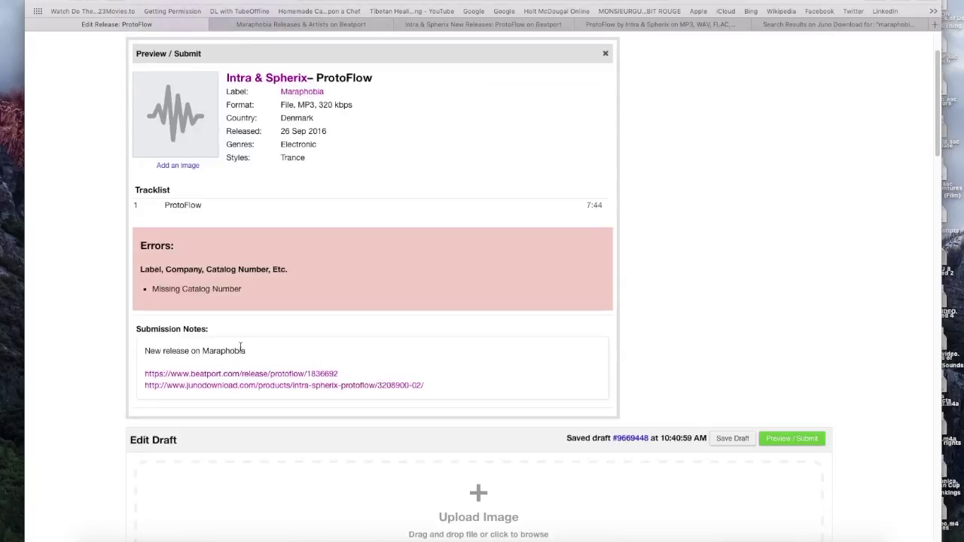
pyautogui.moveTo(243, 289); pyautogui.dragTo(153, 288)
pyautogui.click(271, 296)
# Copy the catalog number MARA007 from the Beatport ProtoFlow release page.
pyautogui.click(459, 24)
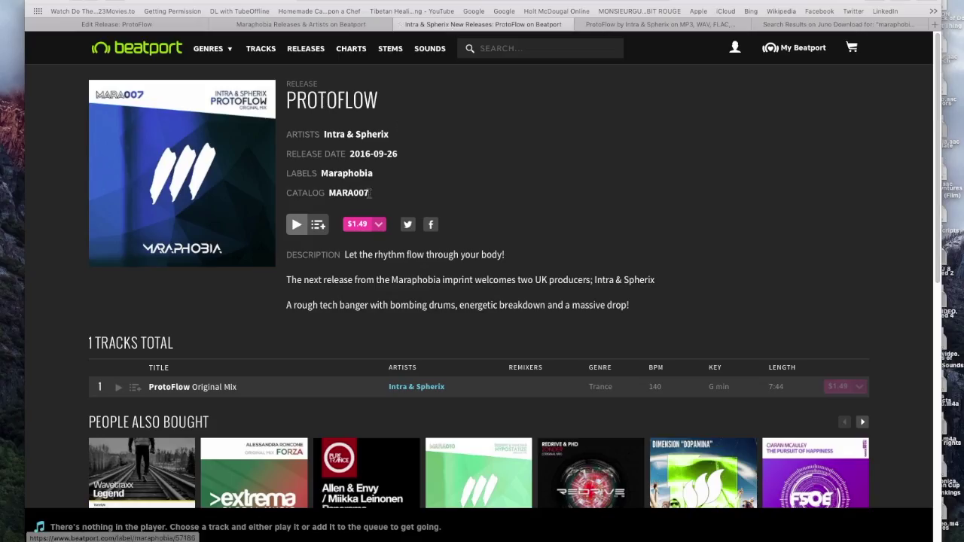
pyautogui.moveTo(369, 195); pyautogui.dragTo(325, 194)
pyautogui.press('super+c')
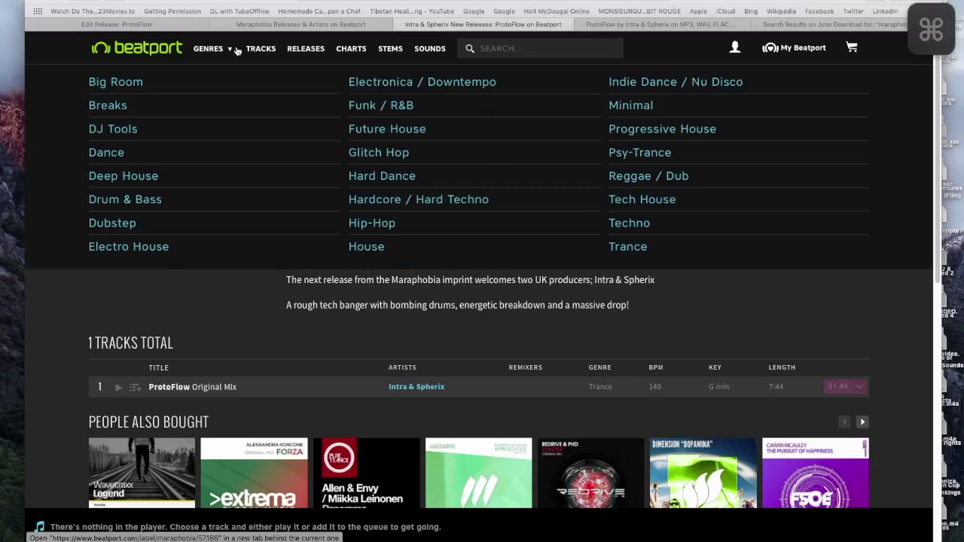
pyautogui.click(186, 28)
# Paste MARA007 into the Catalog Number field and refresh the preview to clear the error.
pyautogui.scroll(-6, 465, 347)
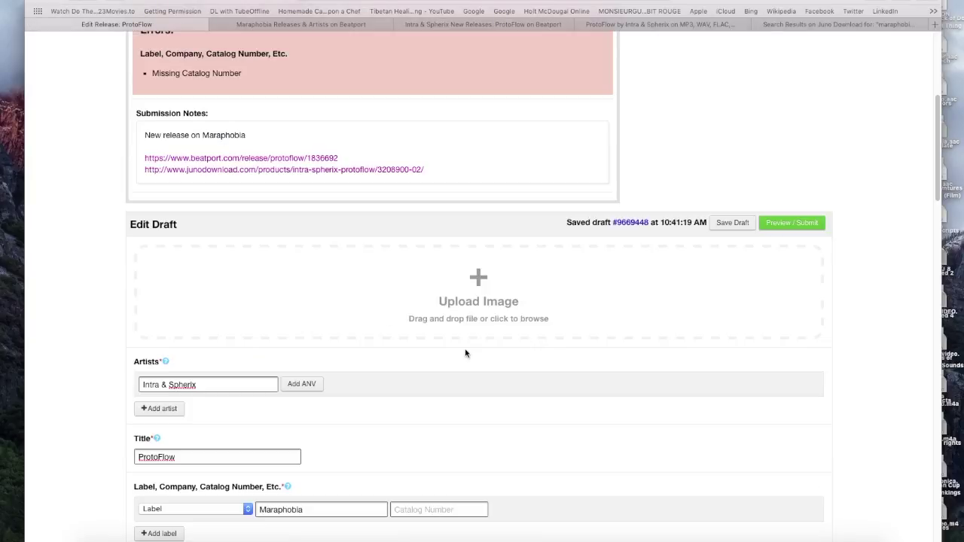
pyautogui.click(443, 478)
pyautogui.press('super+v')
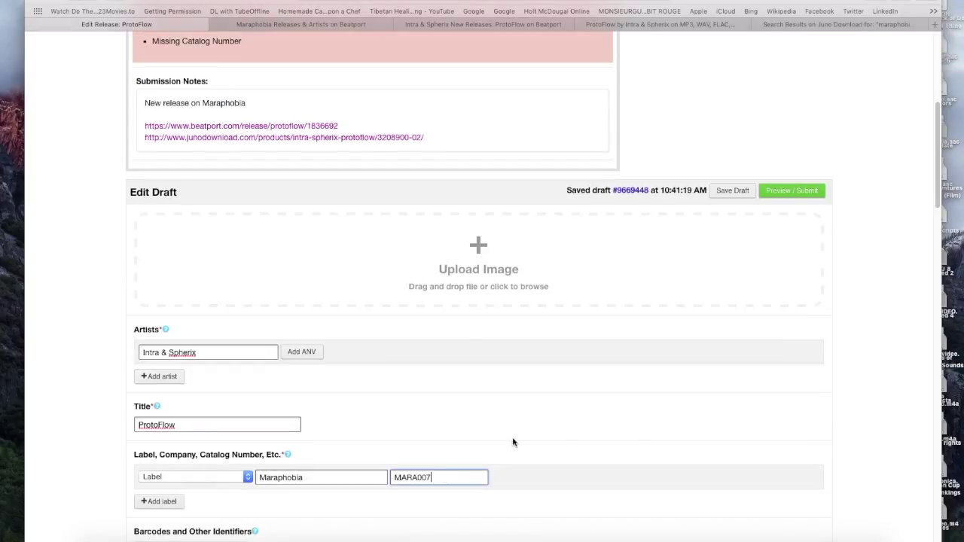
pyautogui.moveTo(445, 482); pyautogui.dragTo(366, 475)
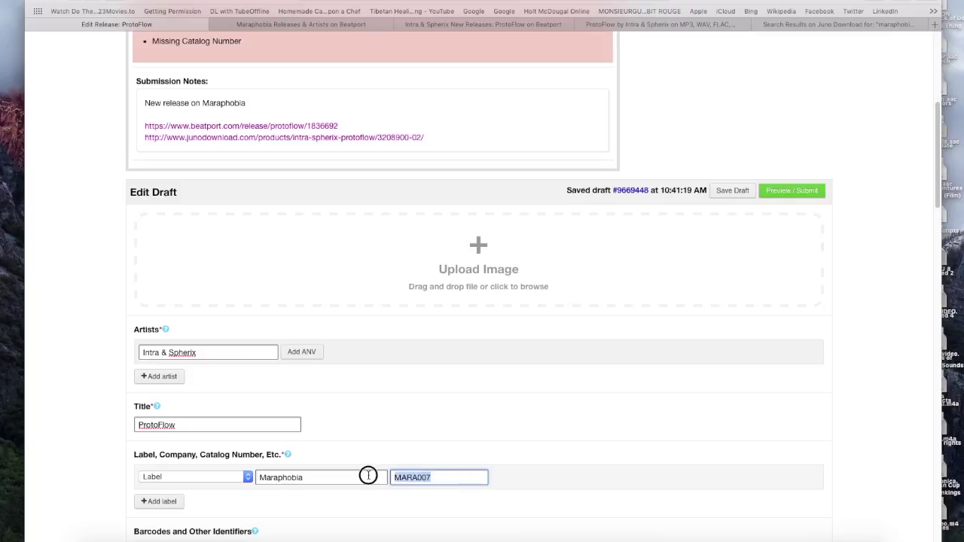
pyautogui.scroll(-20, 370, 454)
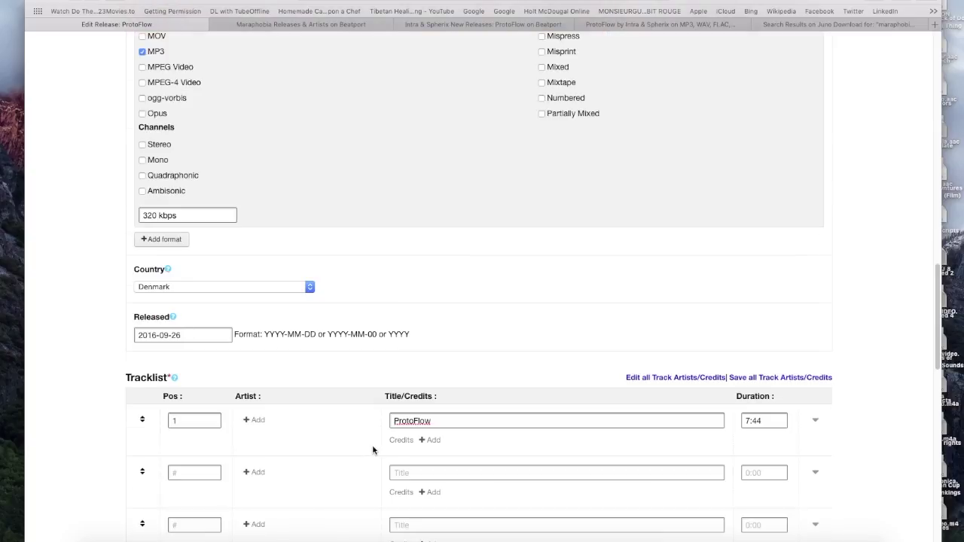
pyautogui.click(238, 349)
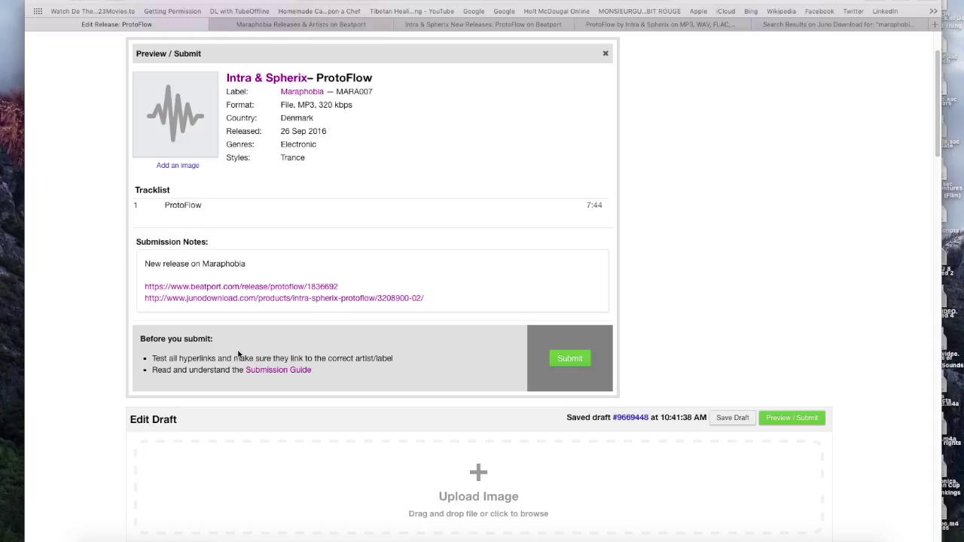
pyautogui.scroll(-1, 238, 354)
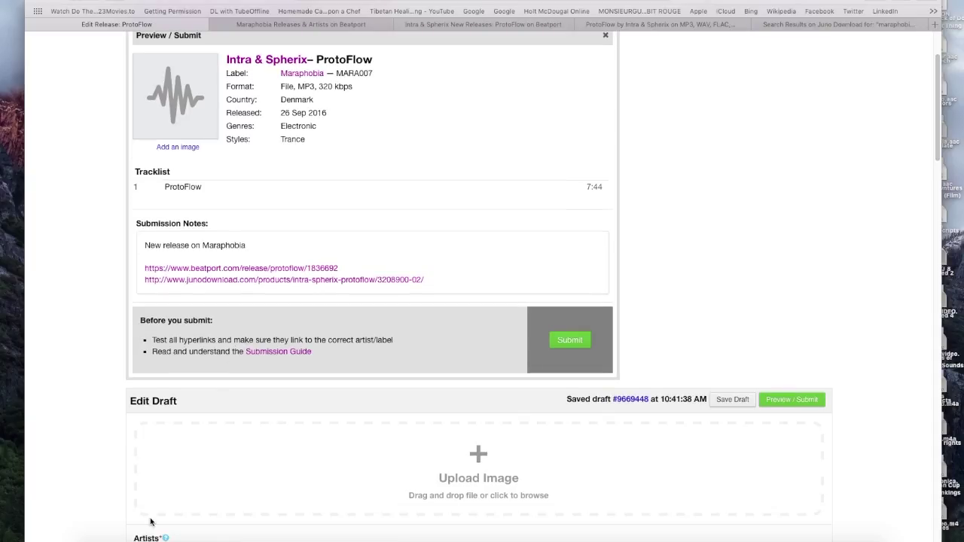
pyautogui.moveTo(79, 537)
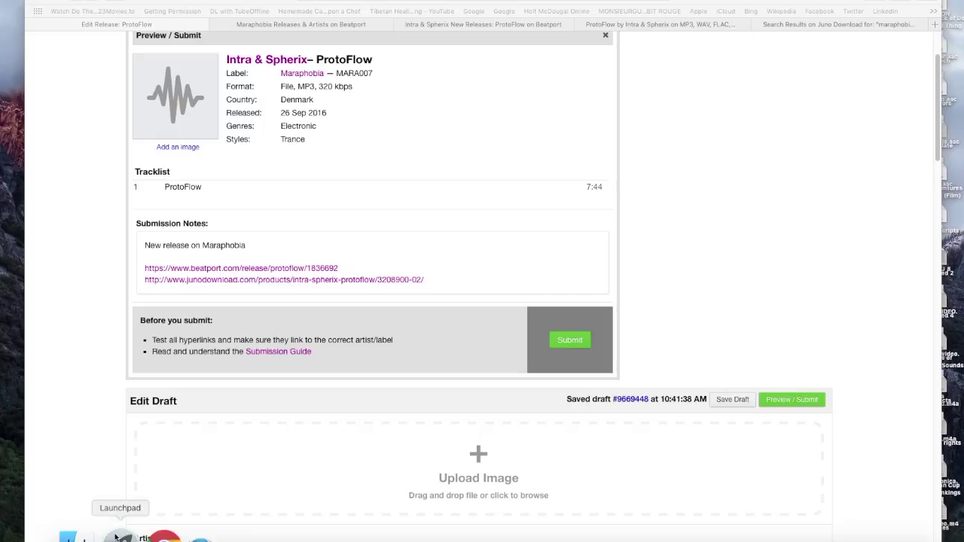
# Search Finder for 'protoflow' and then 'intra', finding no matching files.
pyautogui.click(587, 467)
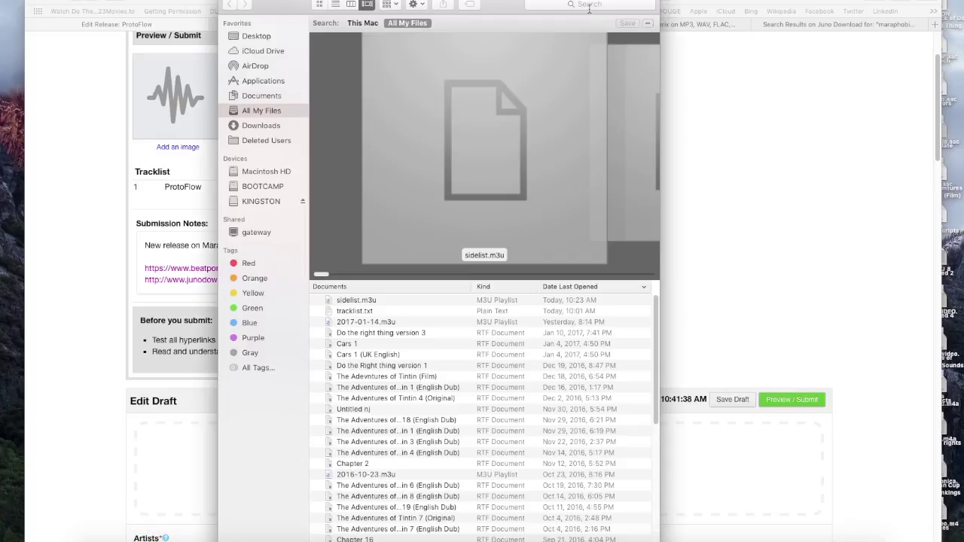
pyautogui.click(590, 5)
pyautogui.moveTo(476, 1); pyautogui.dragTo(683, 374)
pyautogui.click(765, 386)
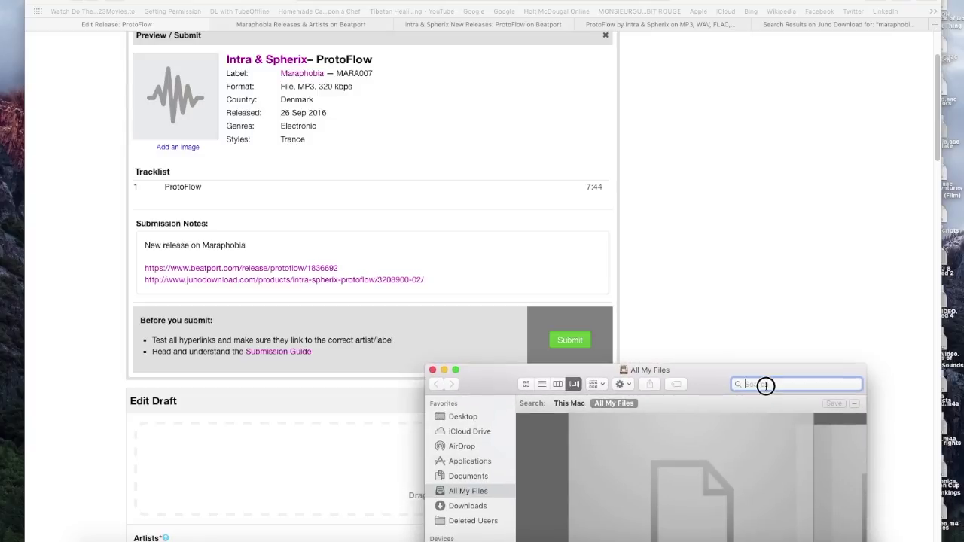
pyautogui.write('a')
pyautogui.press('BackSpace')
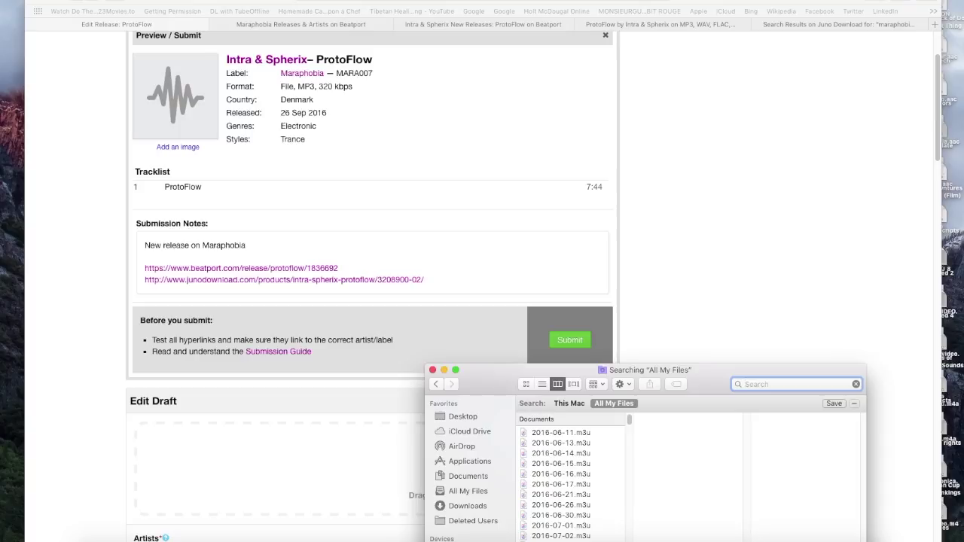
pyautogui.write('protof')
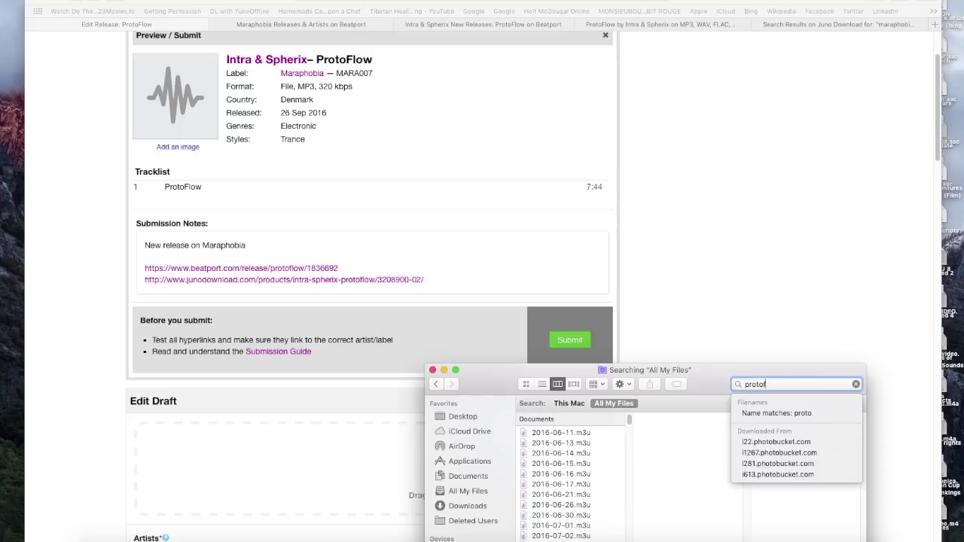
pyautogui.write('low')
pyautogui.press('Return')
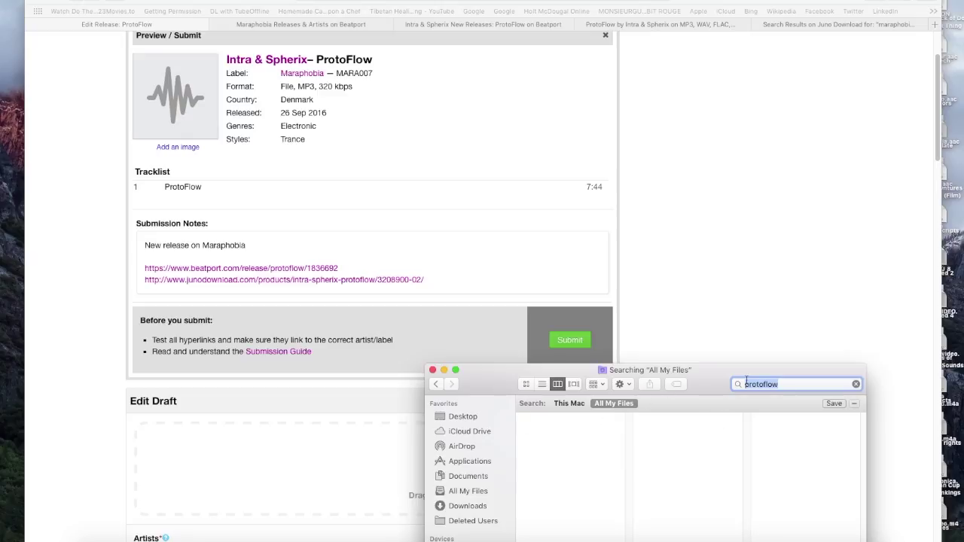
pyautogui.write('intra')
pyautogui.press('Return')
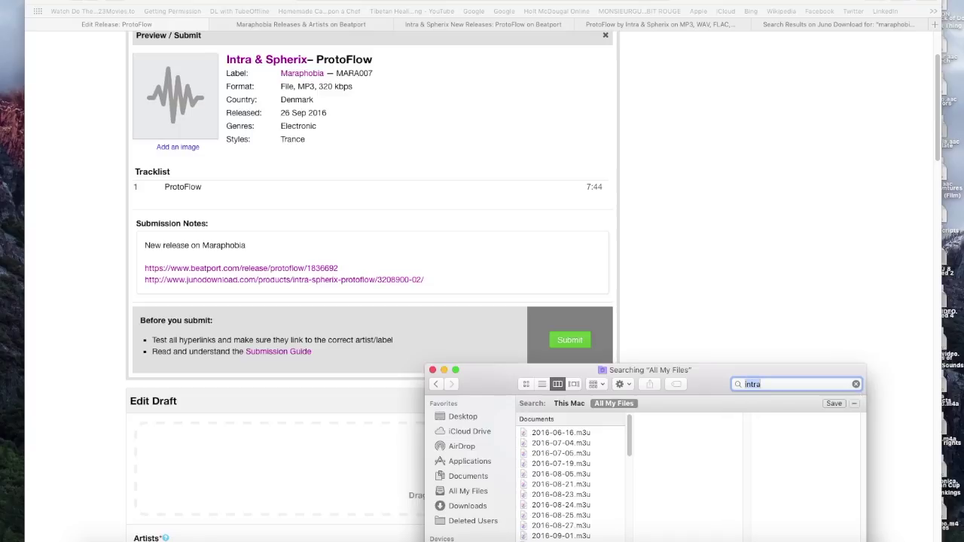
# Move the Finder window higher and show the Desktop folder's contents.
pyautogui.moveTo(732, 374); pyautogui.dragTo(779, 54)
pyautogui.click(512, 98)
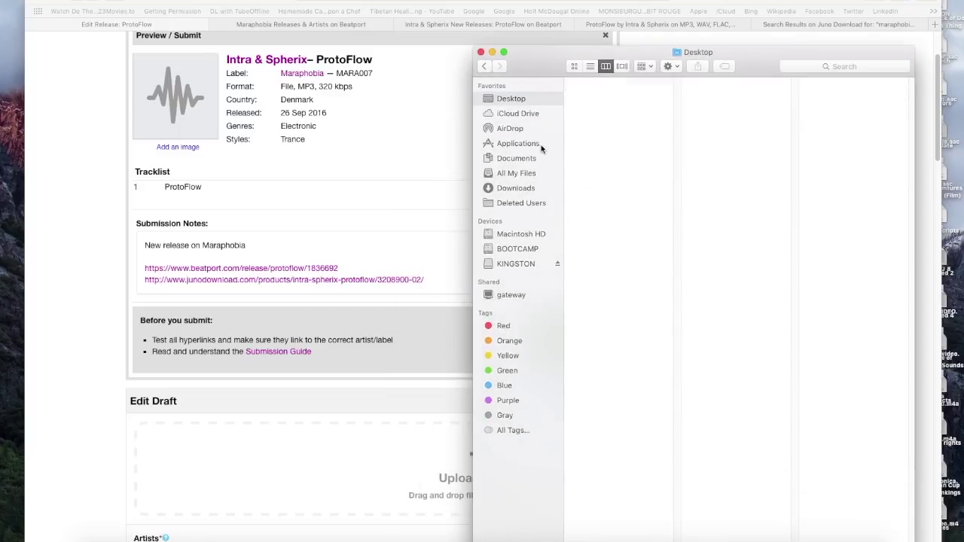
pyautogui.scroll(-10, 601, 365)
pyautogui.scroll(10, 601, 365)
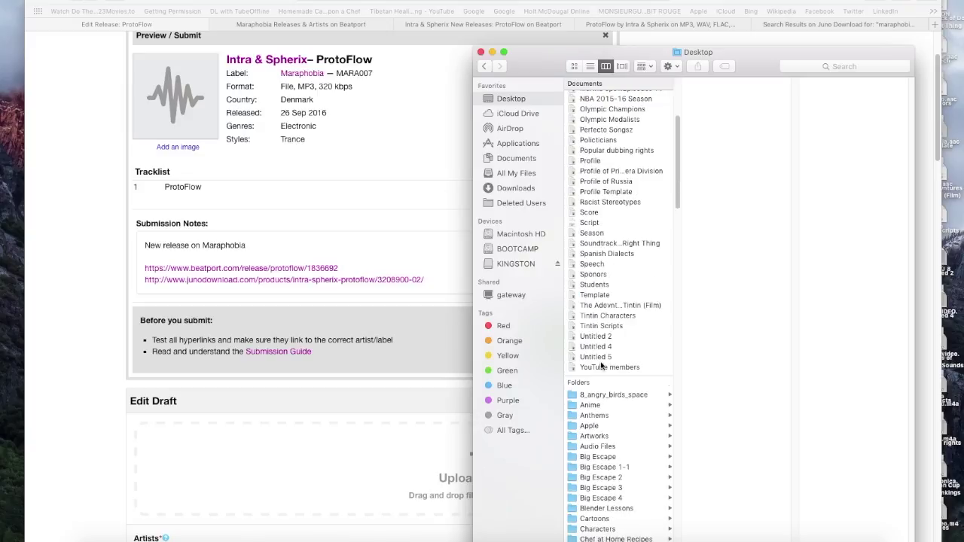
# Open Artworks > Maraphobia and select the Maraphobia cover image.
pyautogui.click(605, 436)
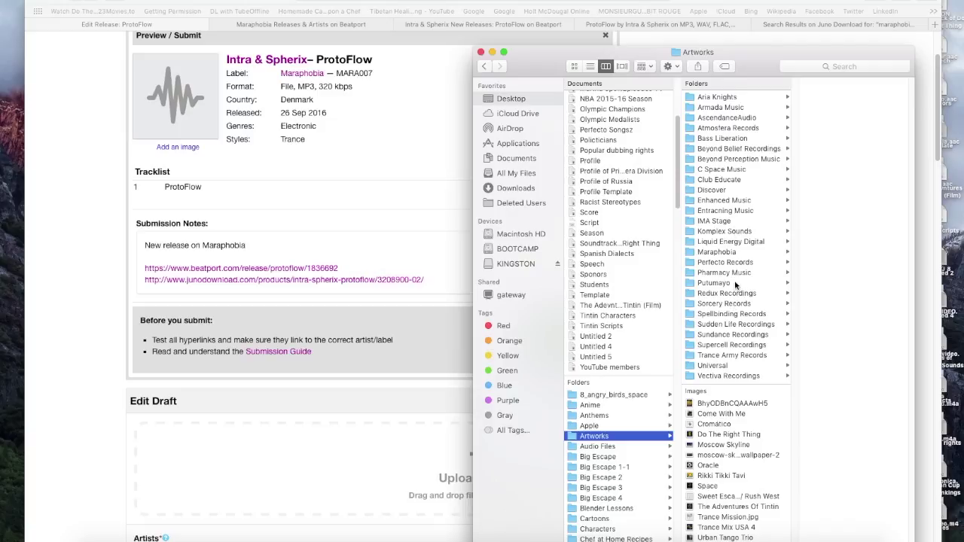
pyautogui.click(734, 254)
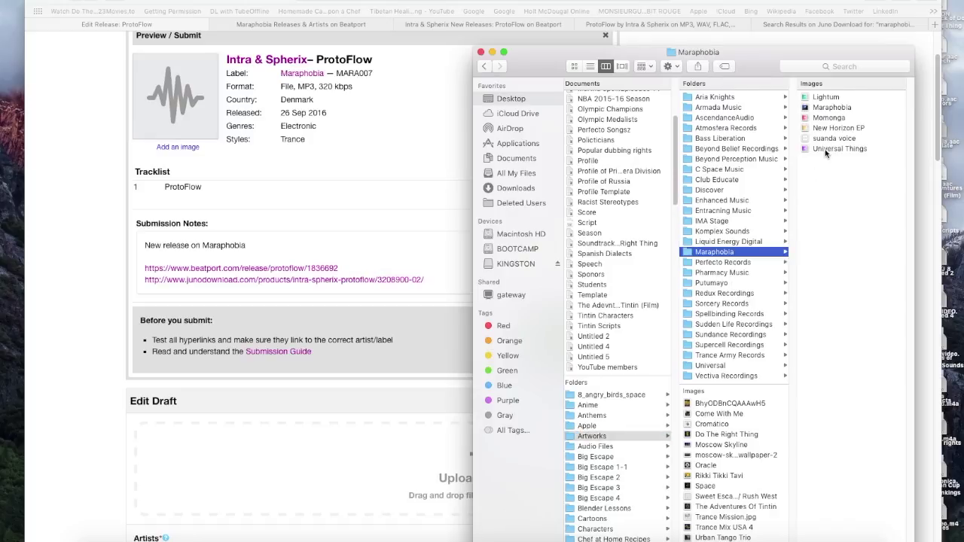
pyautogui.click(825, 111)
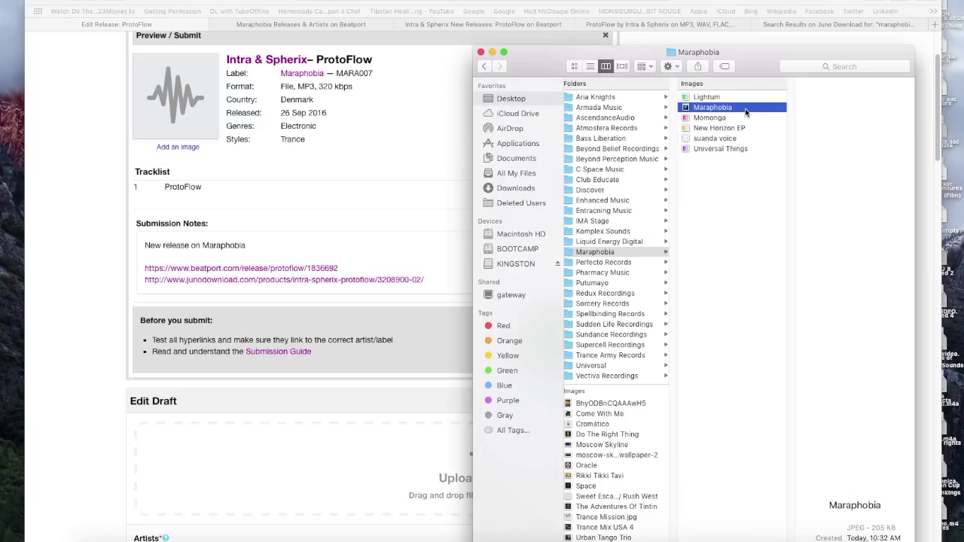
# Rename the image to ProtoFlow and drag it onto the Discogs Upload Image area.
pyautogui.rightClick(740, 107)
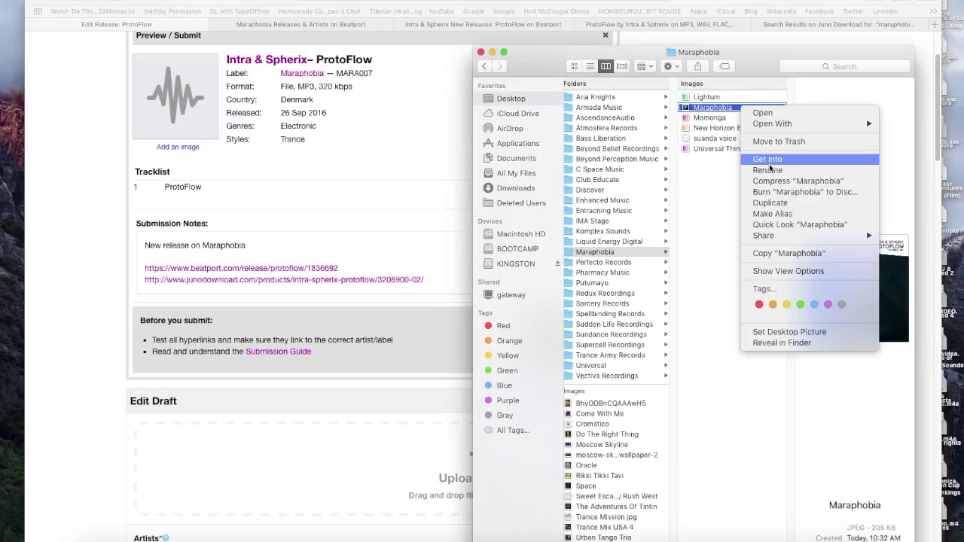
pyautogui.click(769, 170)
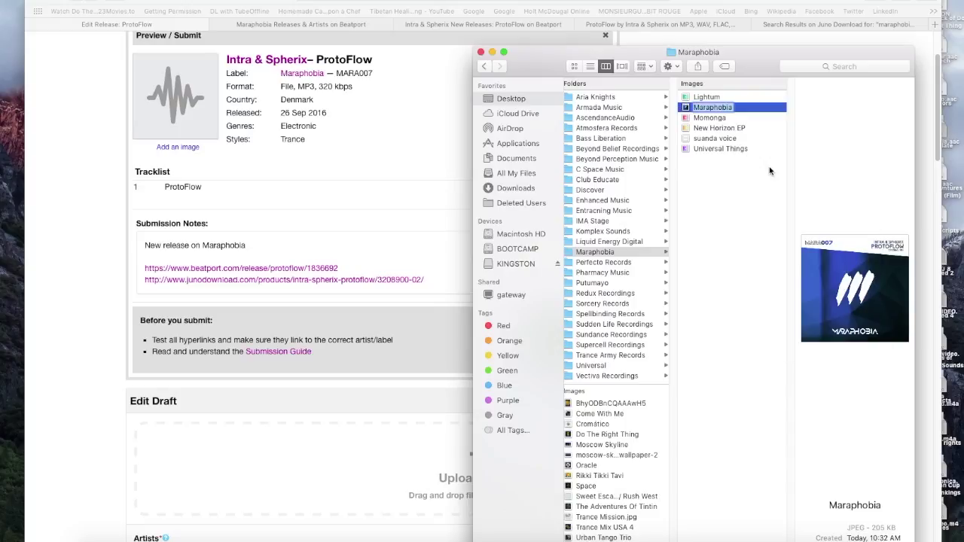
pyautogui.write('ProtoFlow')
pyautogui.press('shift')
pyautogui.write('w')
pyautogui.press('Return')
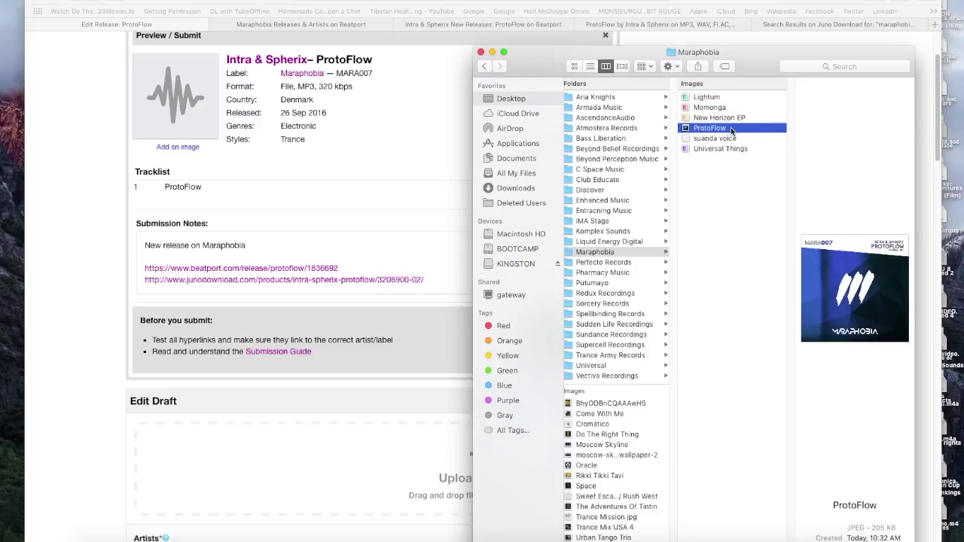
pyautogui.moveTo(731, 127); pyautogui.dragTo(376, 436)
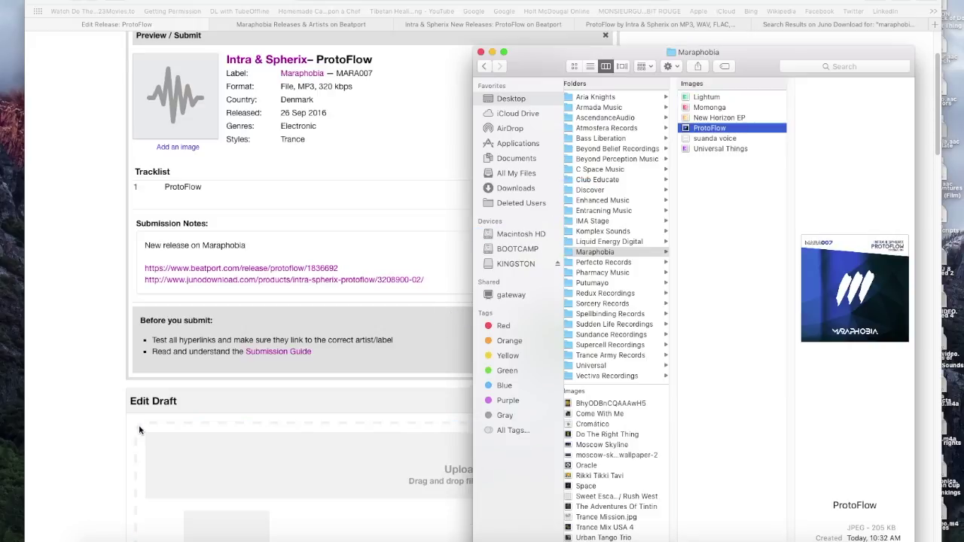
# Let the ProtoFlow cover art finish uploading, then refresh the Discogs submission preview.
pyautogui.click(96, 408)
pyautogui.scroll(-5, 97, 410)
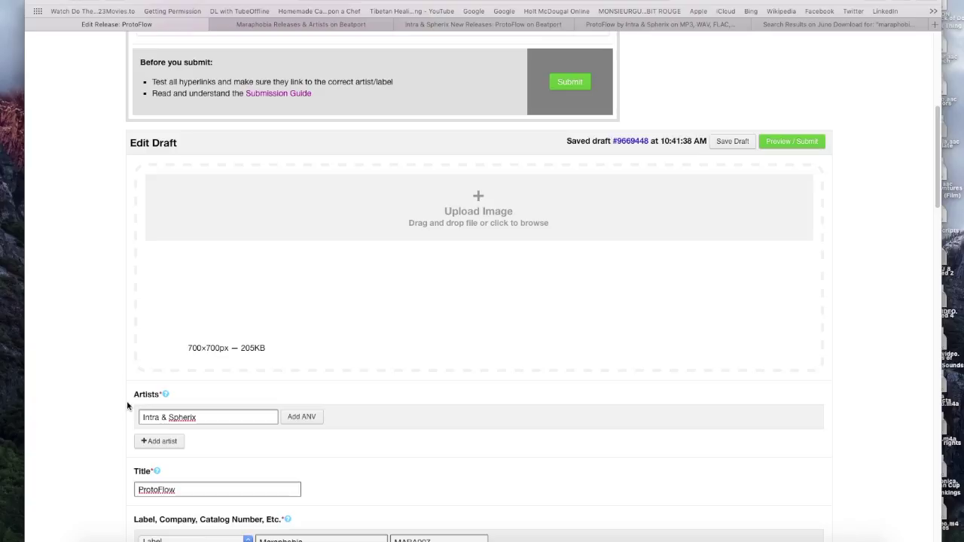
pyautogui.scroll(-15, 122, 409)
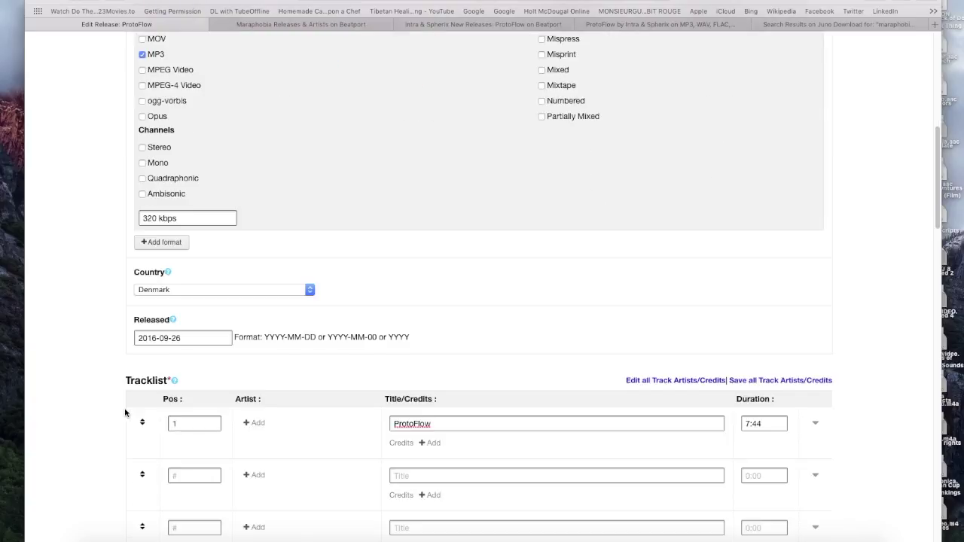
pyautogui.scroll(-15, 125, 413)
pyautogui.click(204, 346)
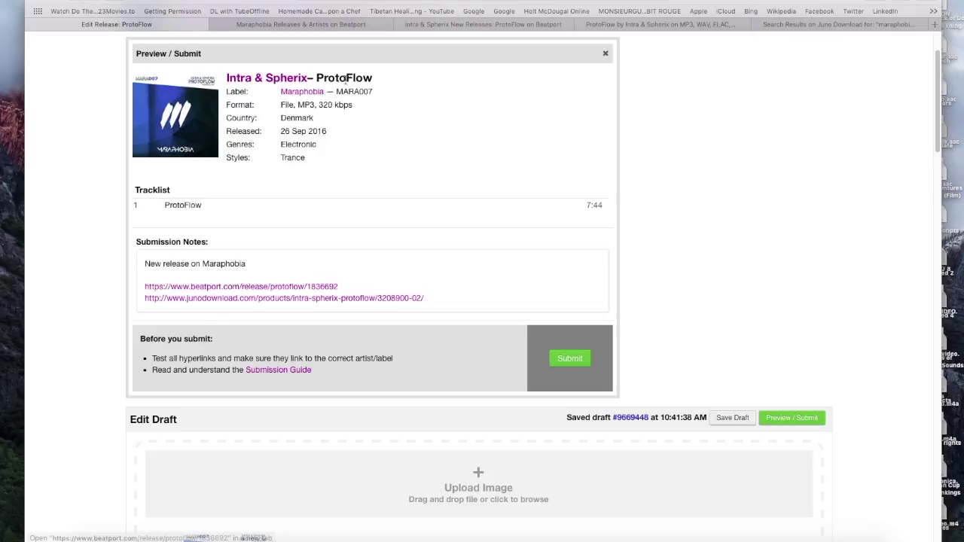
pyautogui.click(358, 24)
# Read the three-paragraph ProtoFlow description on Beatport, then return to the Discogs draft.
pyautogui.click(444, 25)
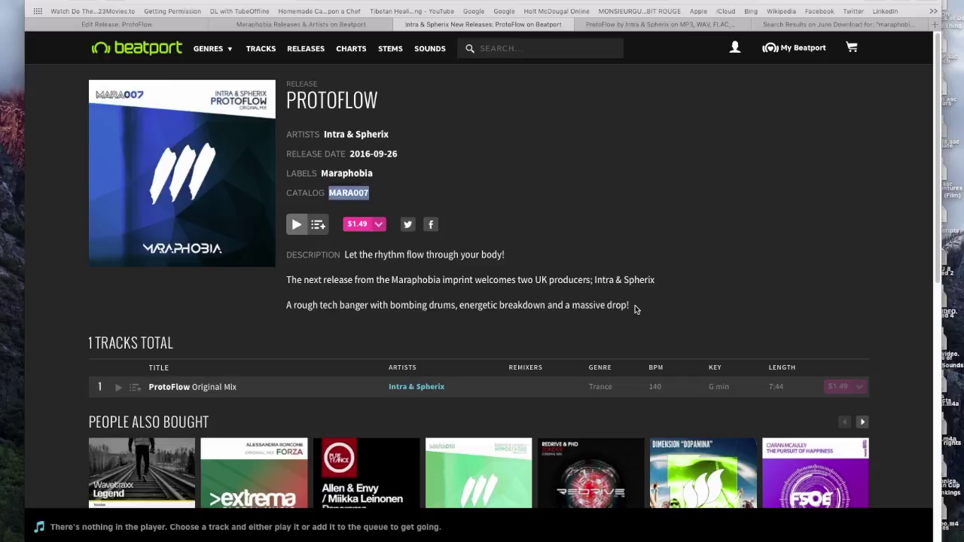
pyautogui.moveTo(635, 308); pyautogui.dragTo(341, 257)
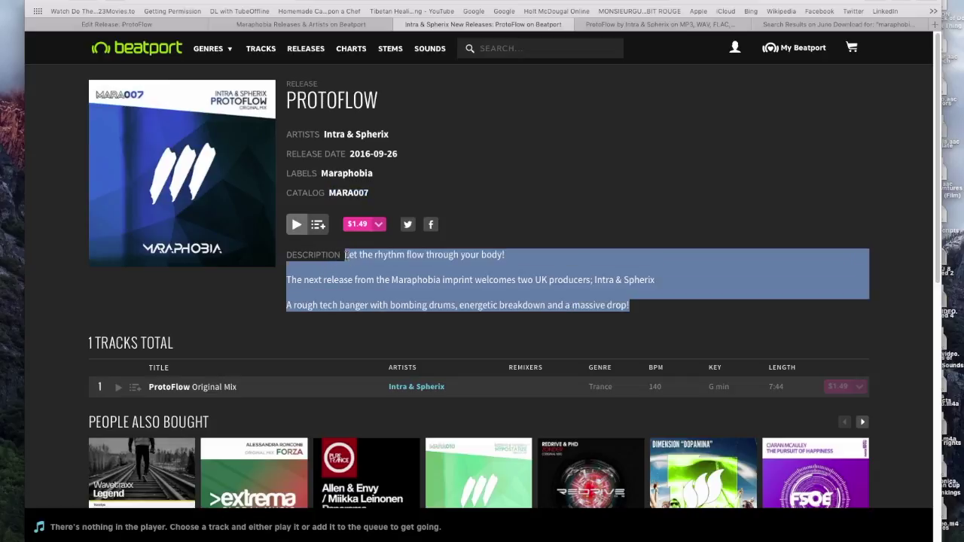
pyautogui.click(344, 255)
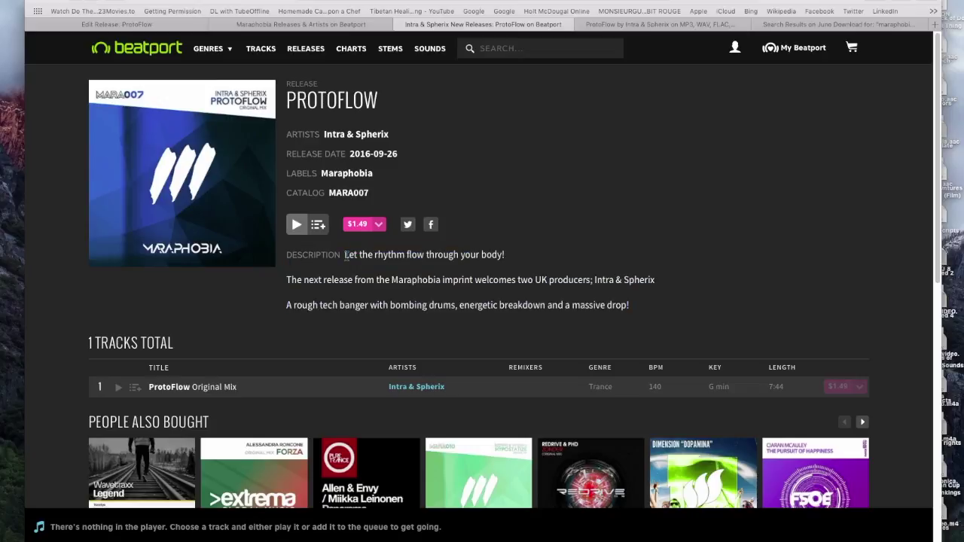
pyautogui.moveTo(345, 255); pyautogui.dragTo(642, 311)
pyautogui.click(643, 312)
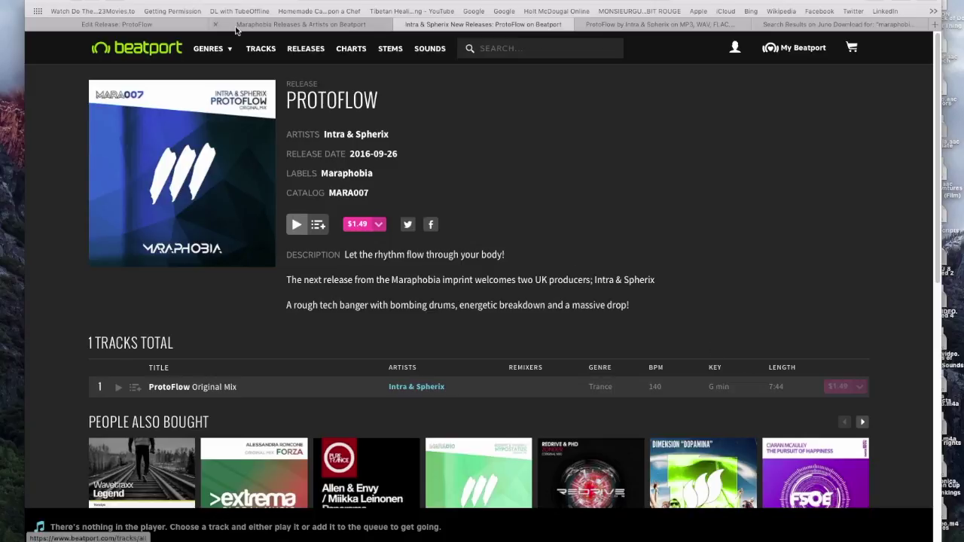
pyautogui.click(167, 23)
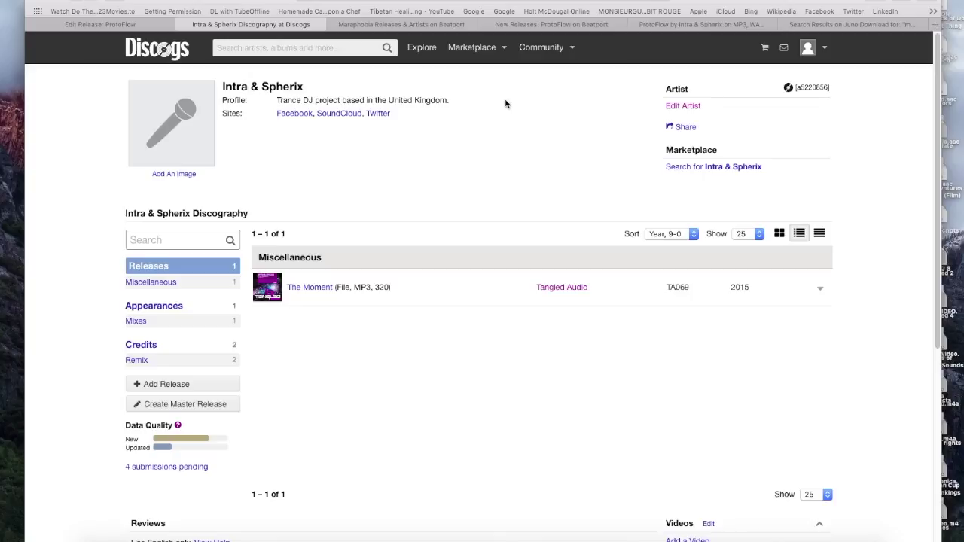
# Close the Intra & Spherix discography tab and go back to the ProtoFlow preview after checking Beatport.
pyautogui.click(183, 25)
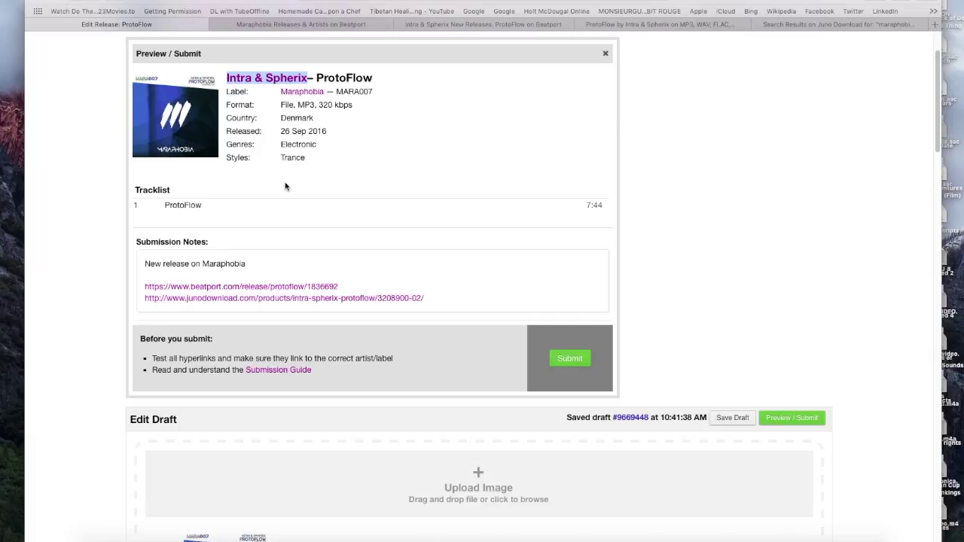
pyautogui.click(443, 25)
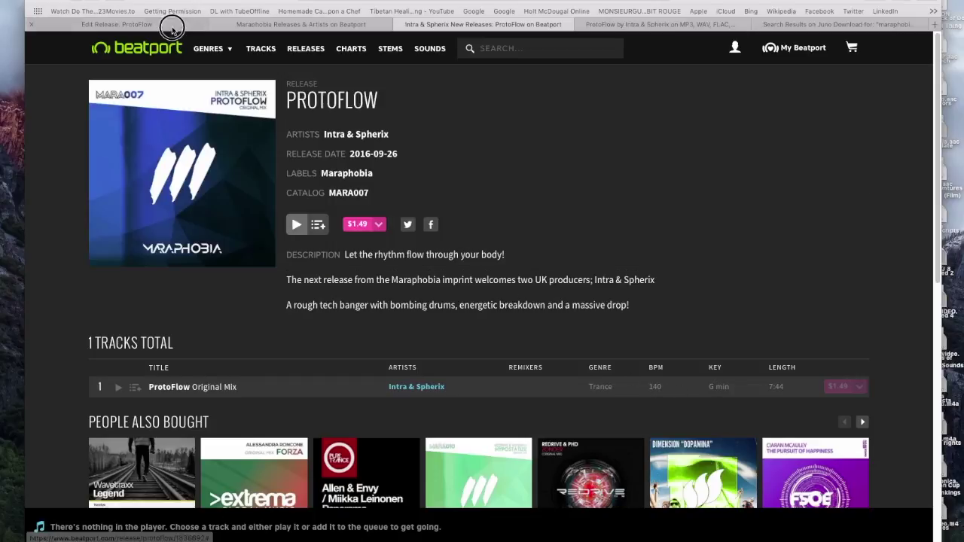
pyautogui.click(173, 26)
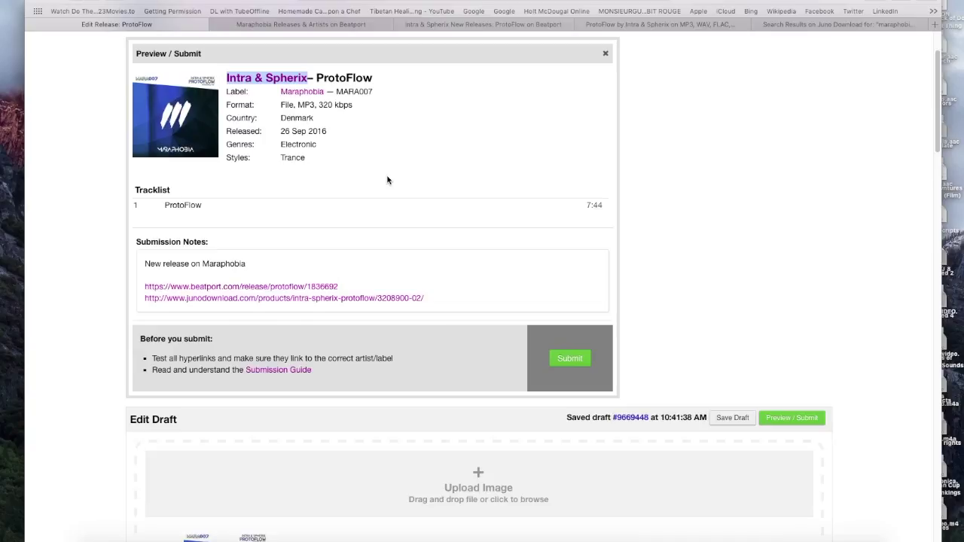
# Submit the ProtoFlow release and open the Maraphobia label page in a new tab.
pyautogui.click(560, 359)
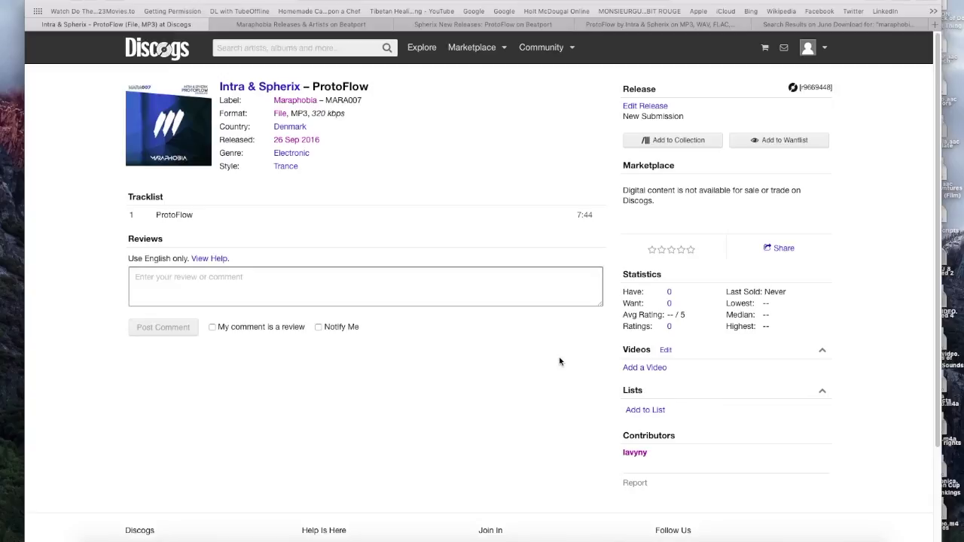
pyautogui.rightClick(324, 100)
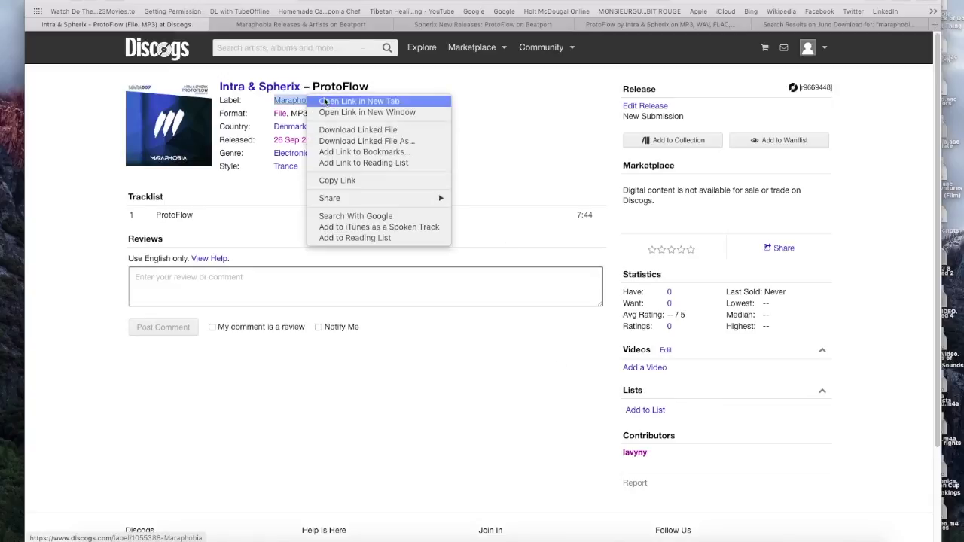
pyautogui.click(323, 101)
pyautogui.click(298, 29)
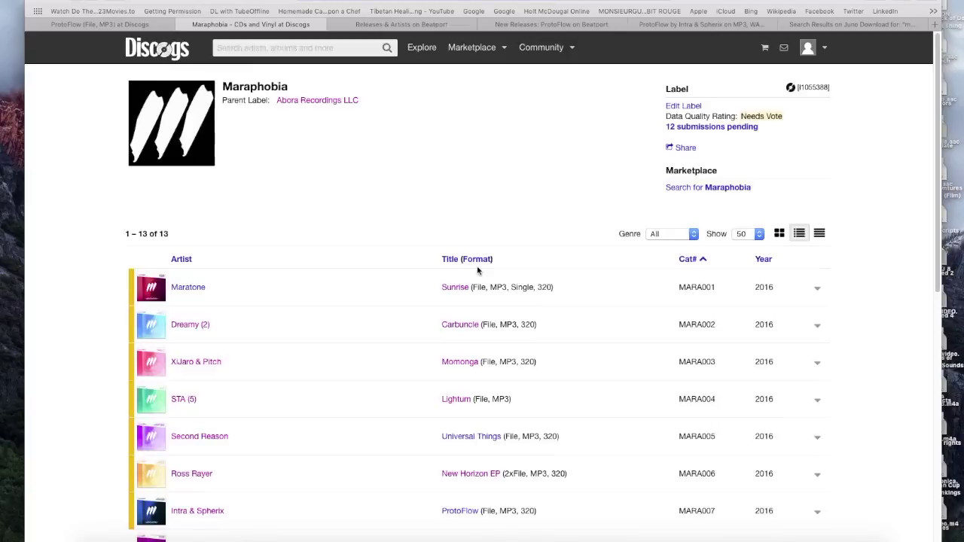
# Find Intra & Spherix's ProtoFlow listed as MARA007 among the label's 13 releases.
pyautogui.scroll(-2, 477, 270)
pyautogui.scroll(-4, 478, 270)
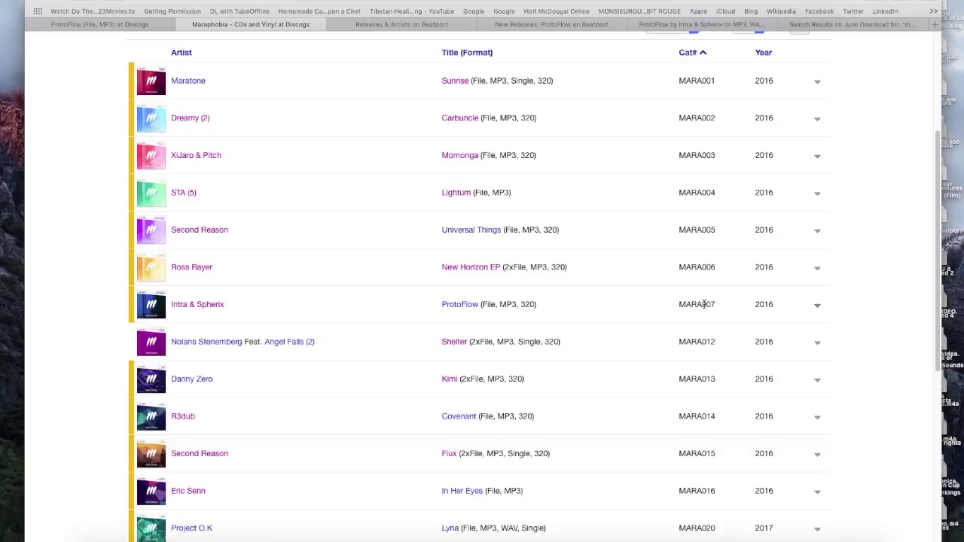
pyautogui.moveTo(717, 305); pyautogui.dragTo(679, 304)
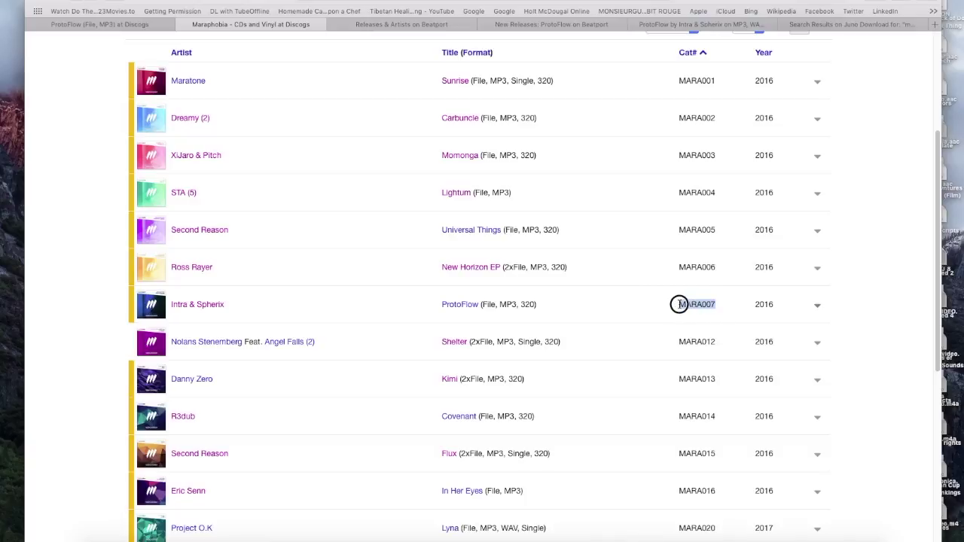
pyautogui.click(679, 304)
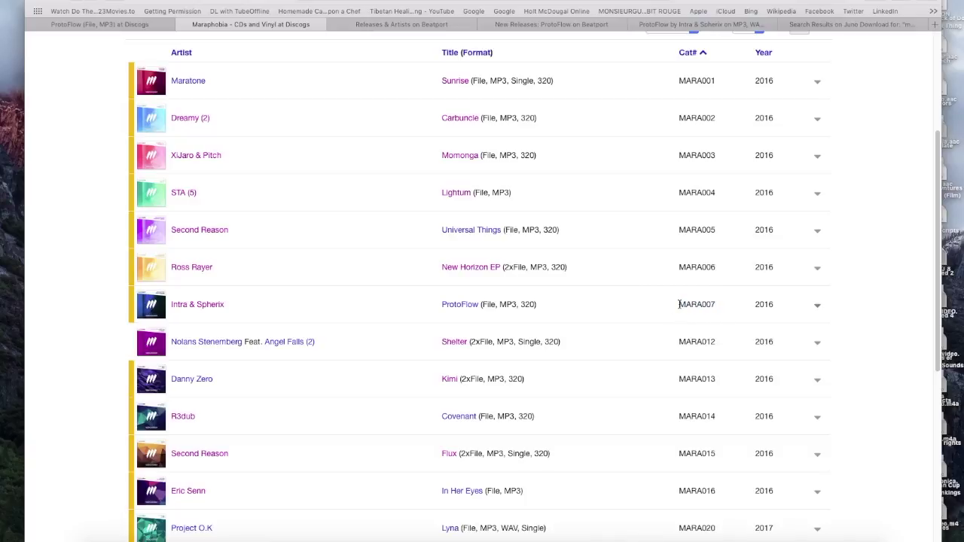
pyautogui.scroll(-1, 679, 304)
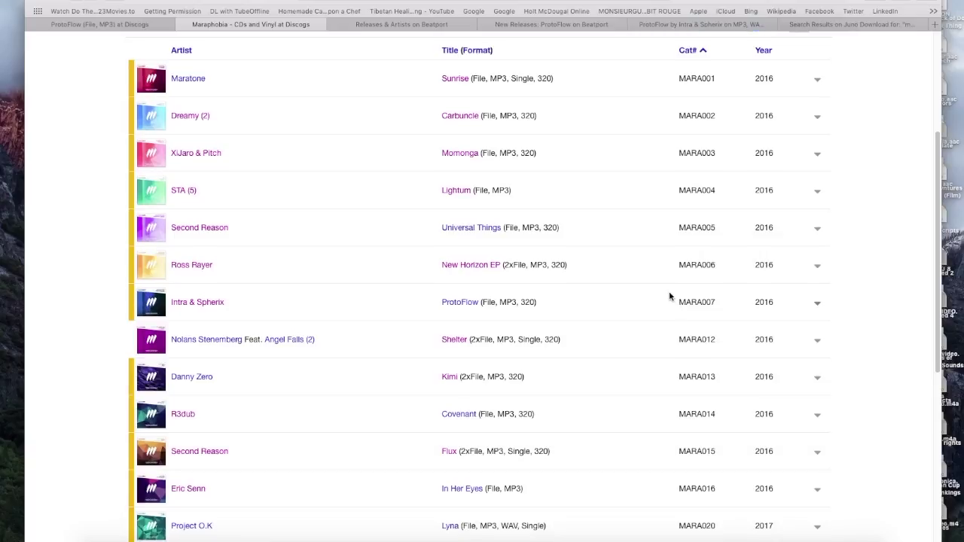